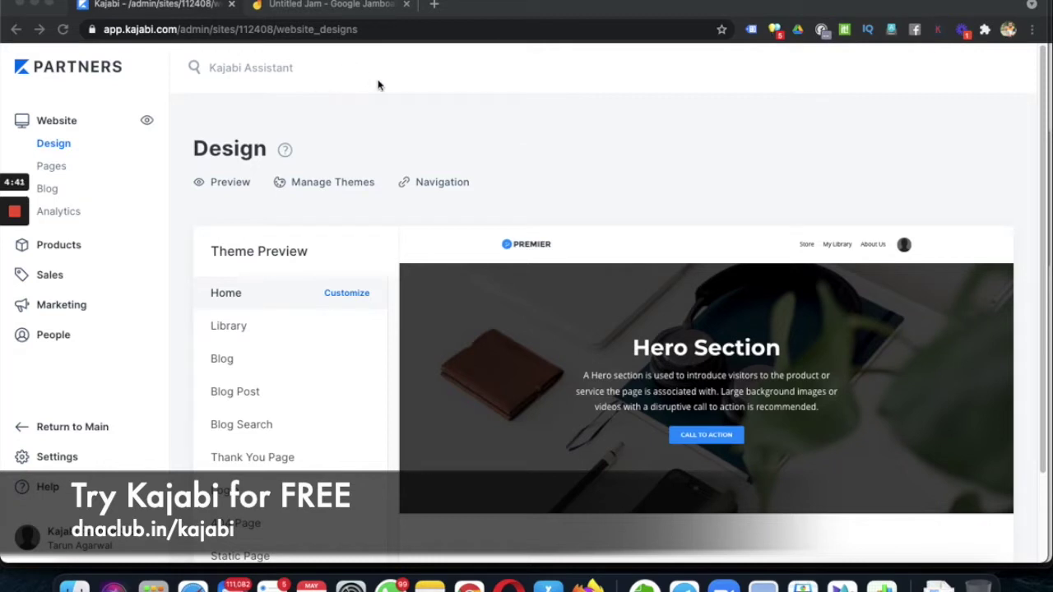
- Switch to the Jamboard board showing the five-page webinar plan
click(335, 8)
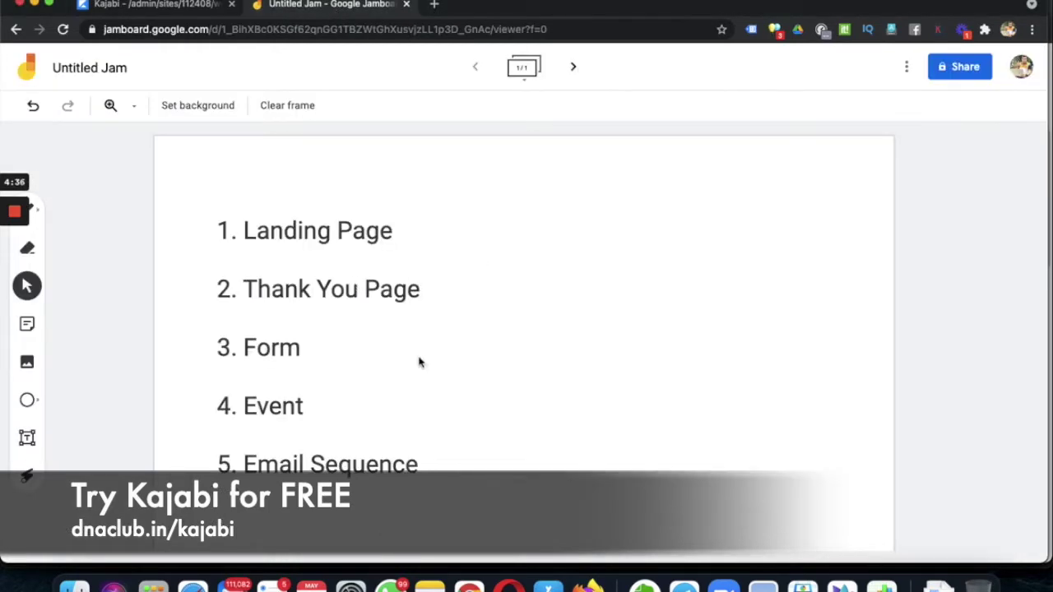
- Nudge the numbered plan list up and left in Jamboard, then return to Kajabi's Design page
click(357, 336)
drag(356, 337, 354, 318)
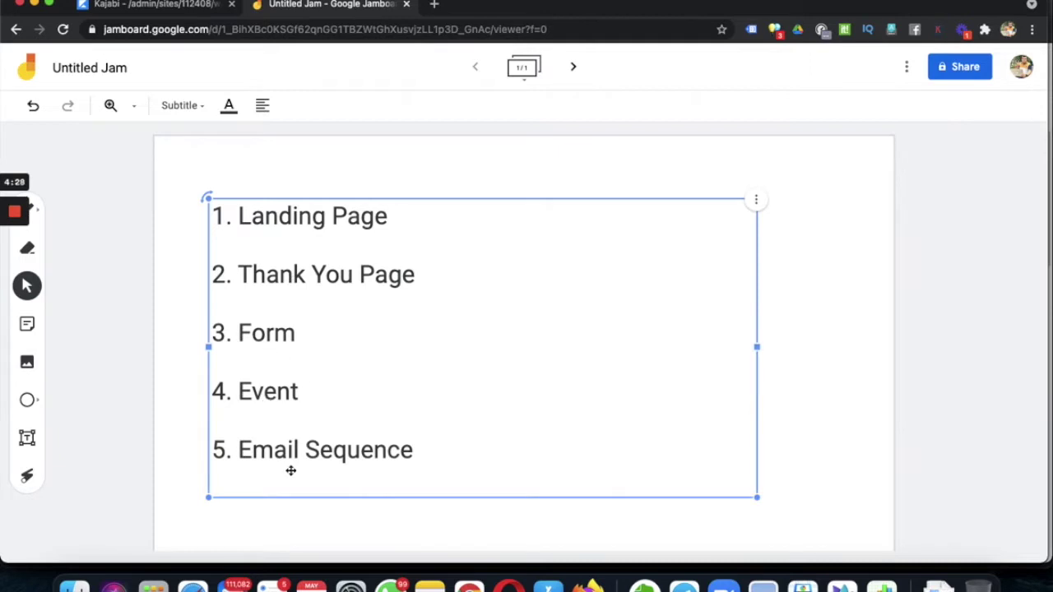
click(189, 146)
click(138, 9)
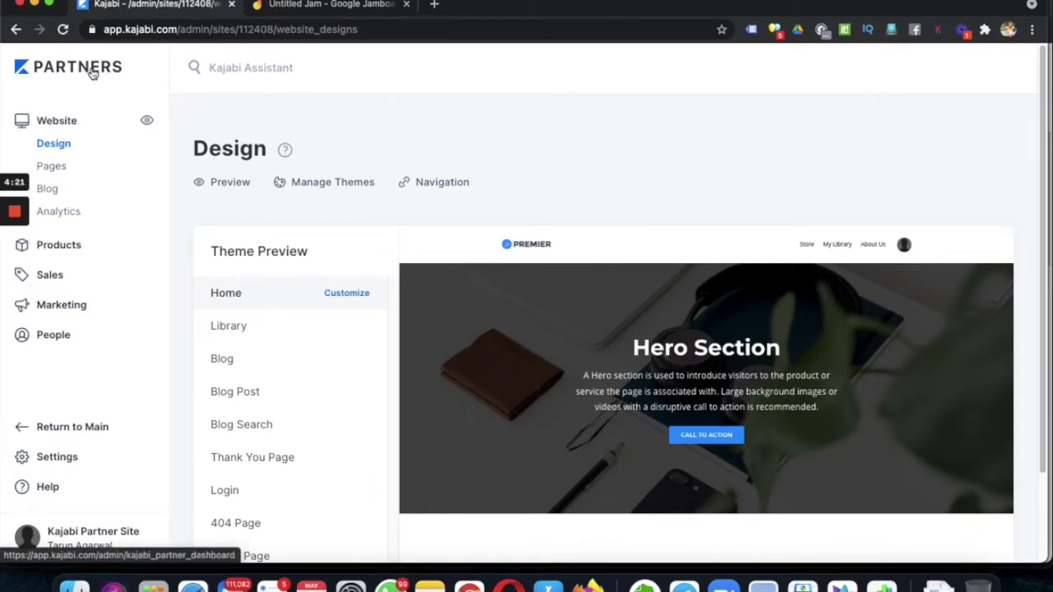
- From the Pages list, start a new page and browse the Sales and Thank You templates
click(60, 169)
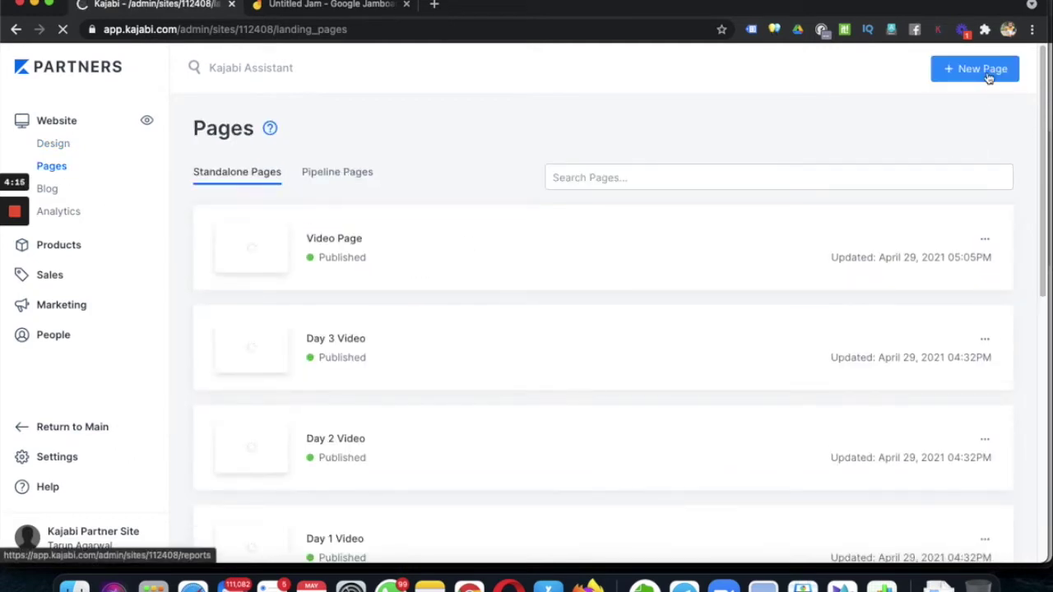
click(989, 76)
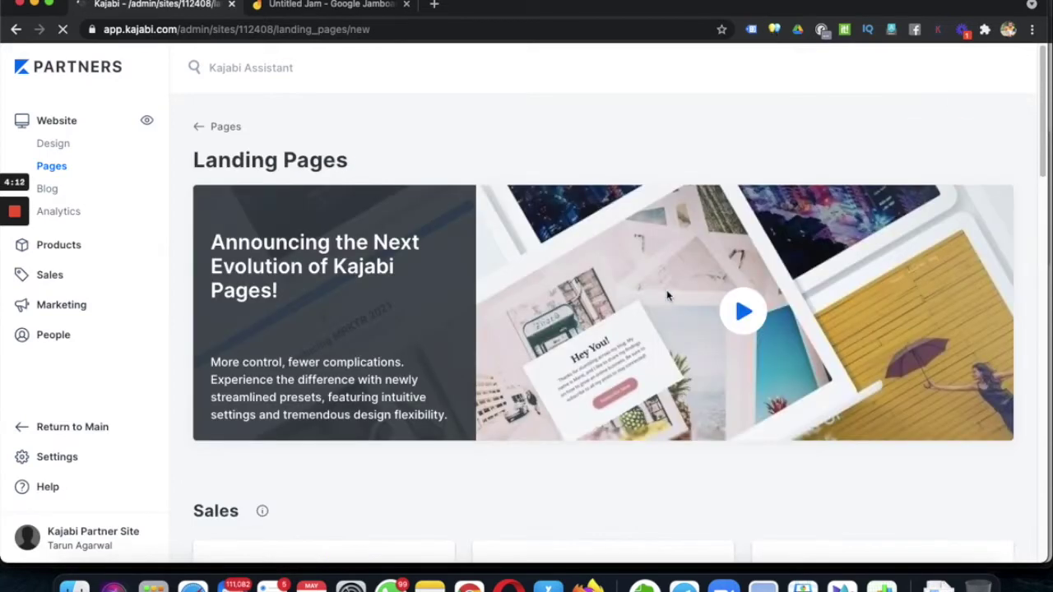
scroll(915, 418, down, 5)
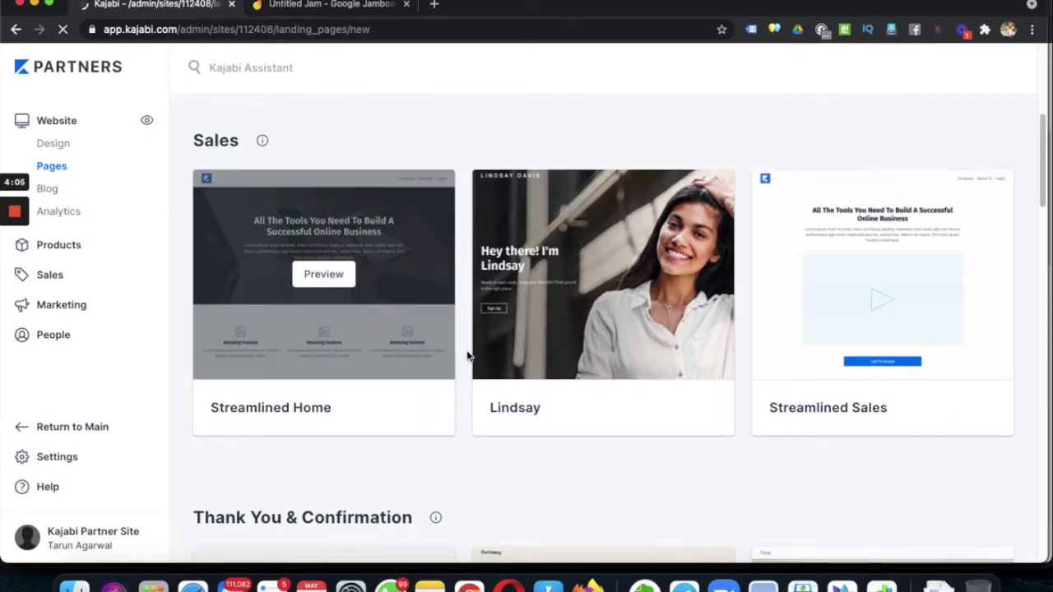
scroll(485, 364, down, 5)
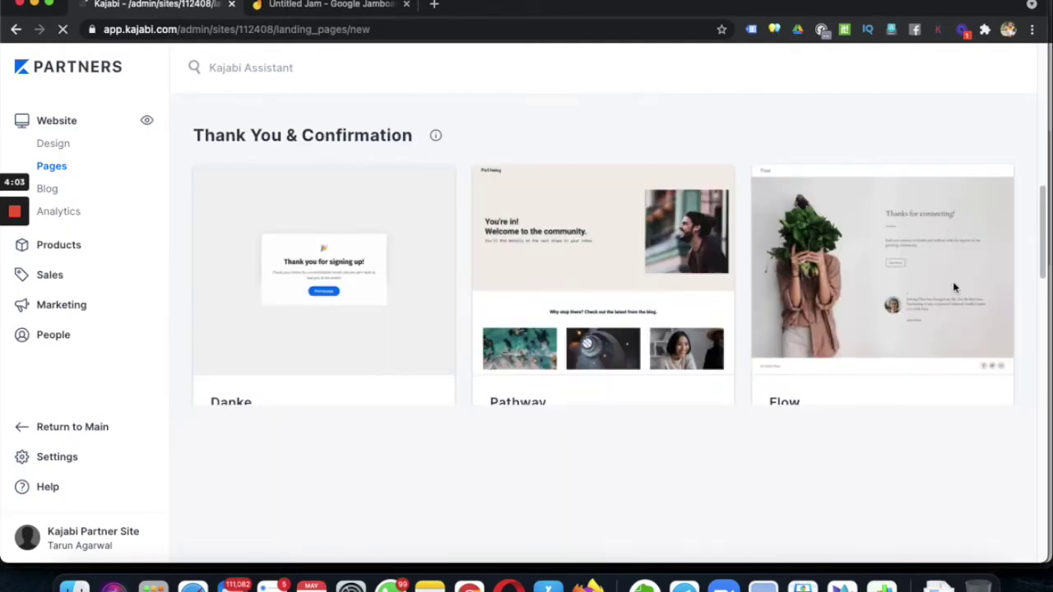
scroll(583, 332, up, 3)
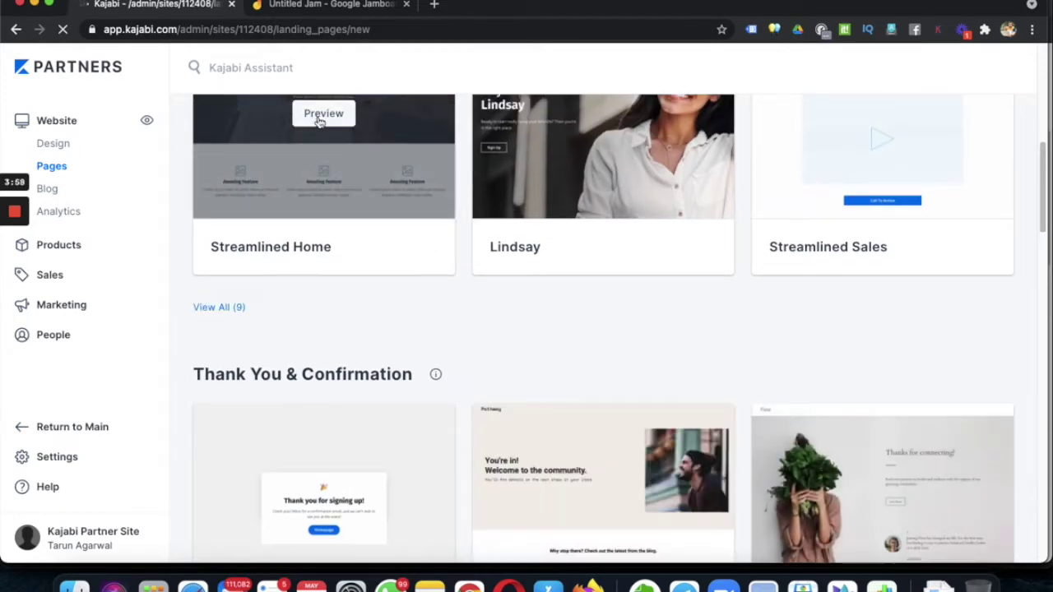
- Create a Streamlined Home landing page titled 'Webinar Registration', then glance at the Jamboard plan
click(485, 227)
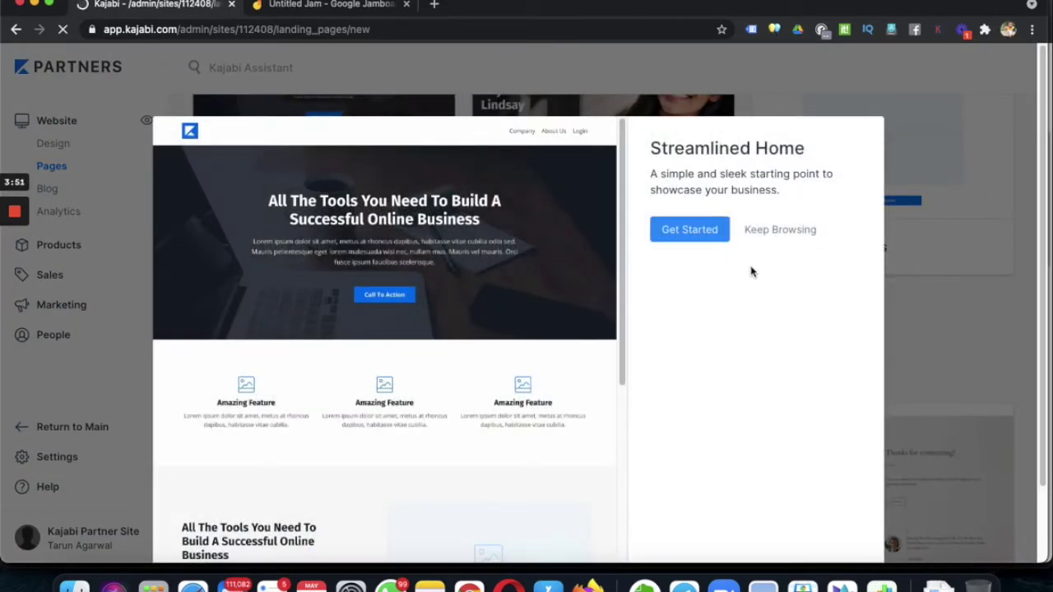
click(698, 230)
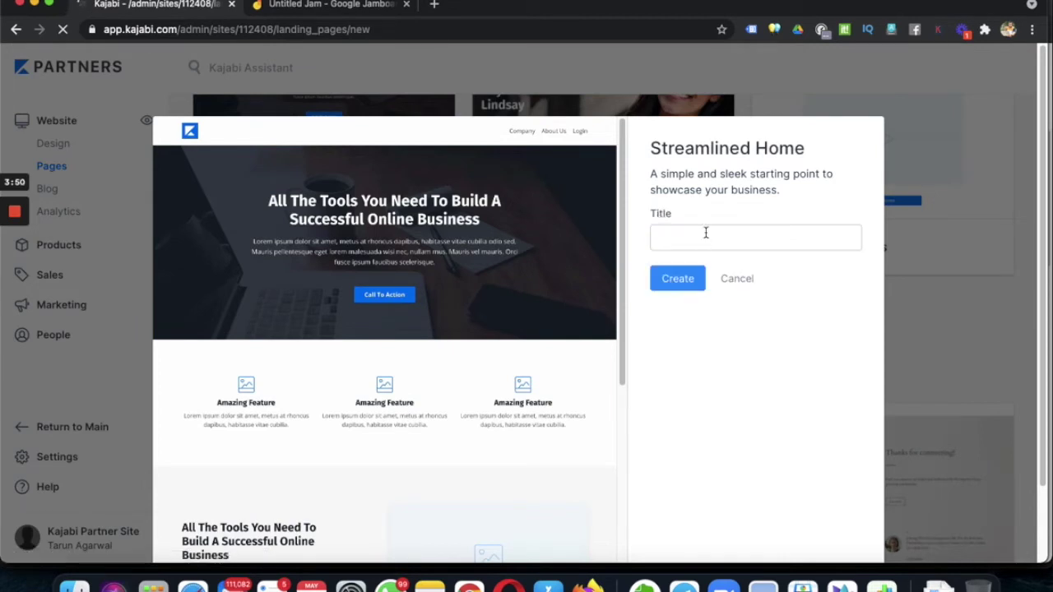
click(705, 233)
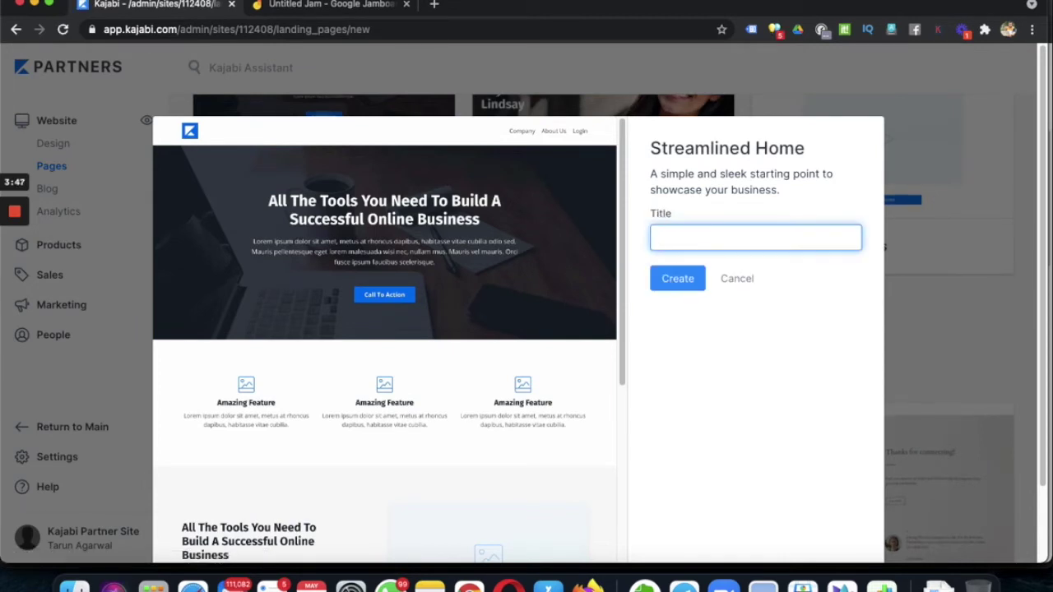
text(Webinar Registration)
click(683, 284)
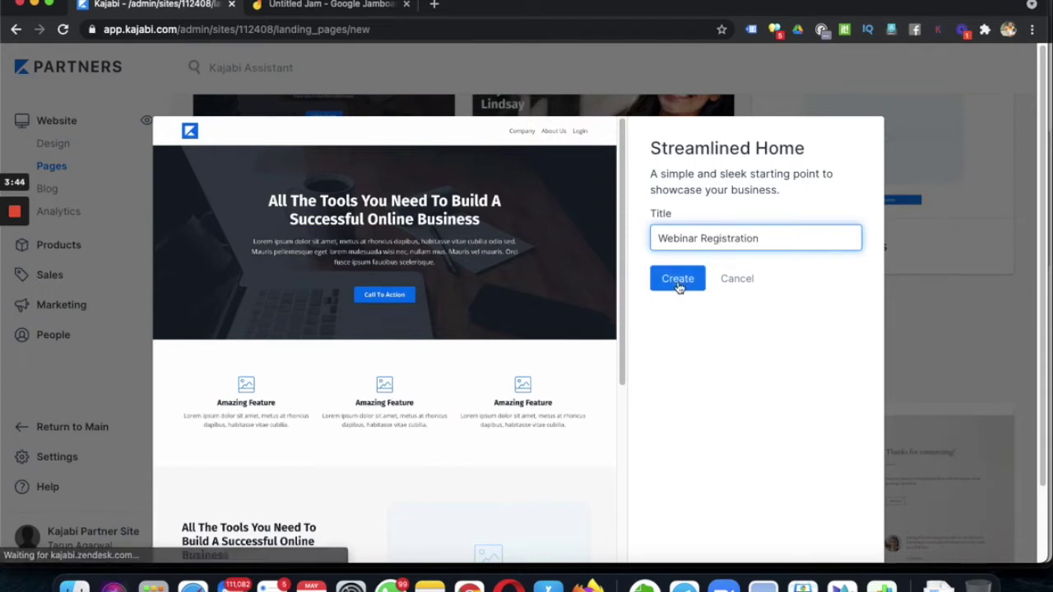
click(310, 6)
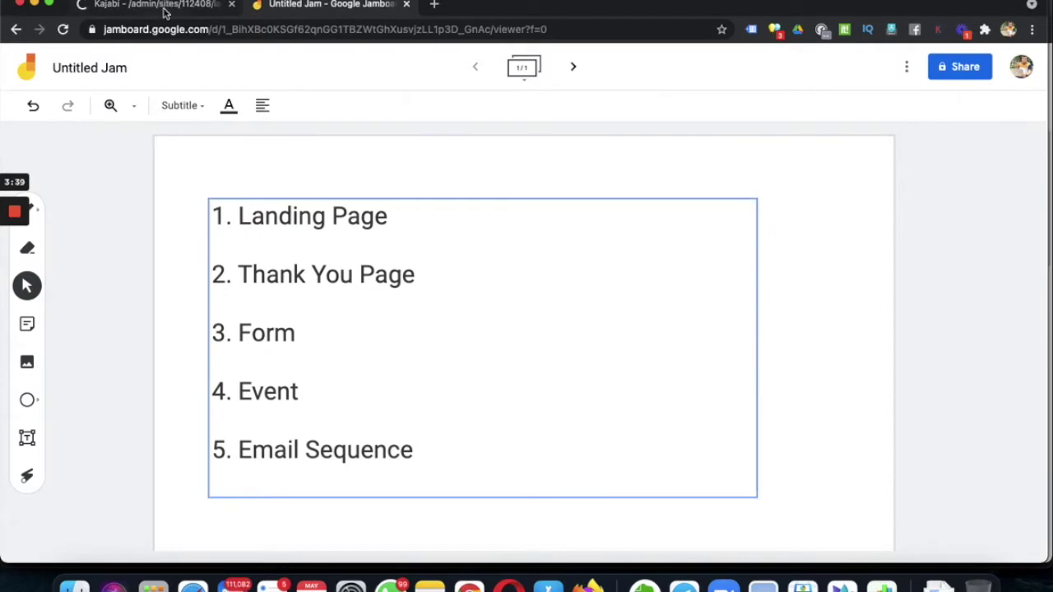
- Return from Jamboard to the Kajabi editor holding the new Webinar Registration page
click(165, 8)
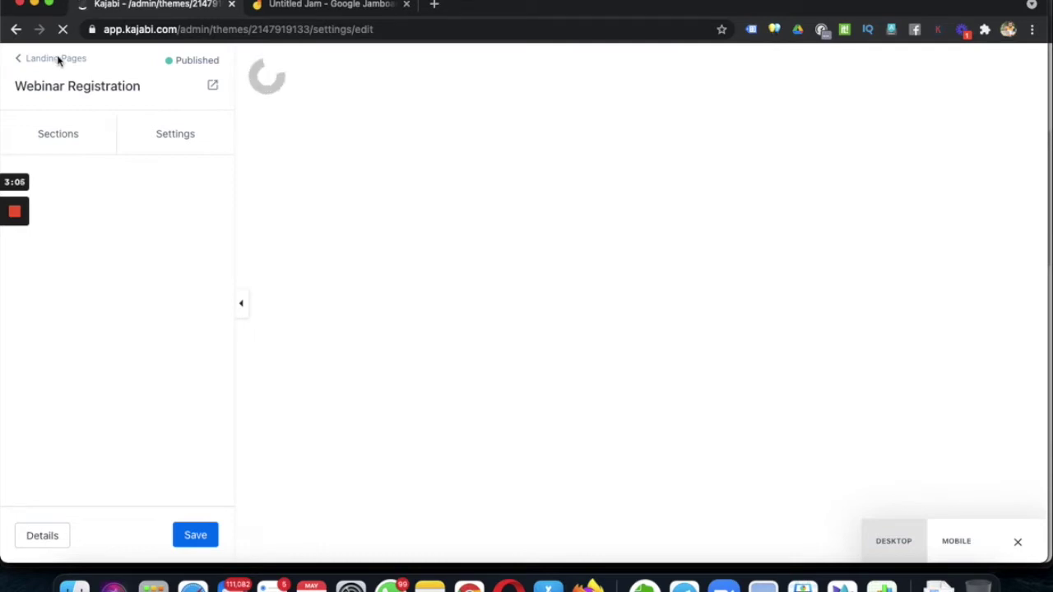
- Load kajabi.com in a new tab, then go back to the admin's Pages list
click(434, 6)
text(kaja)
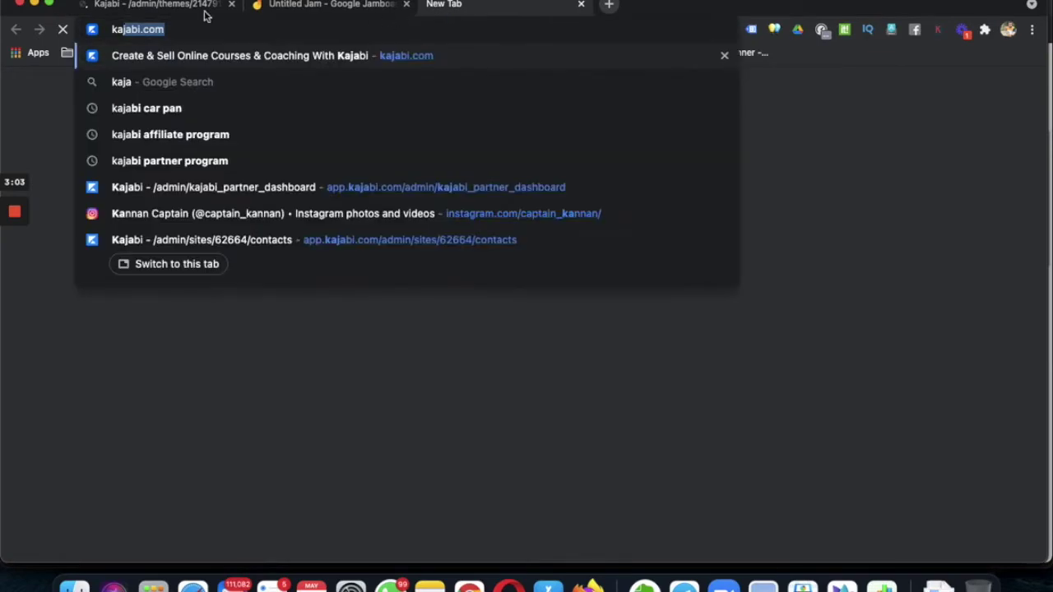
key(Return)
click(195, 6)
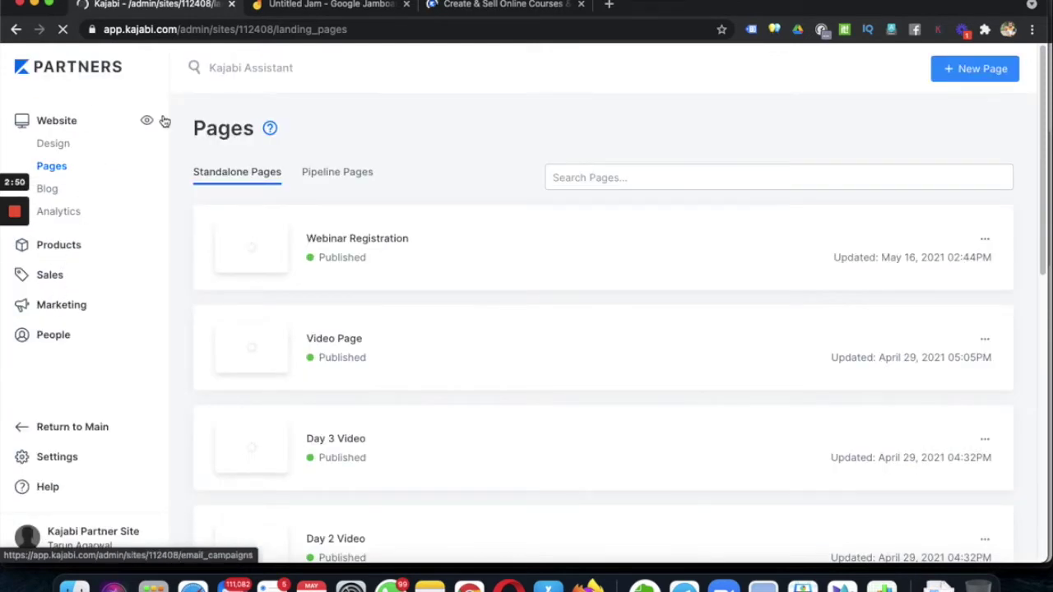
- Create a page titled 'Webinar Thank you page' from the Flow Thank You & Confirmation template
click(983, 71)
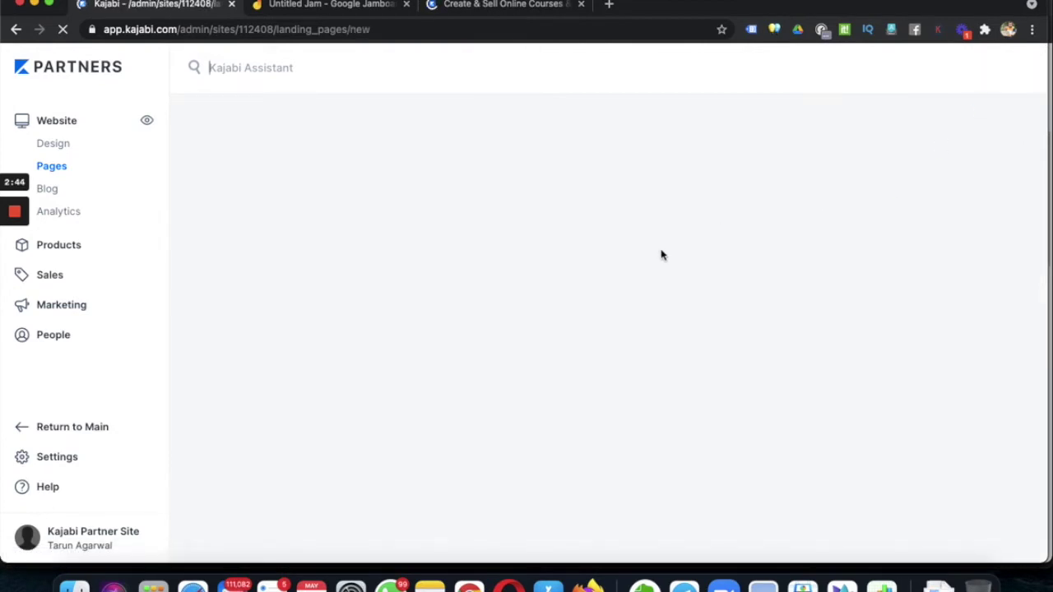
scroll(884, 412, down, 10)
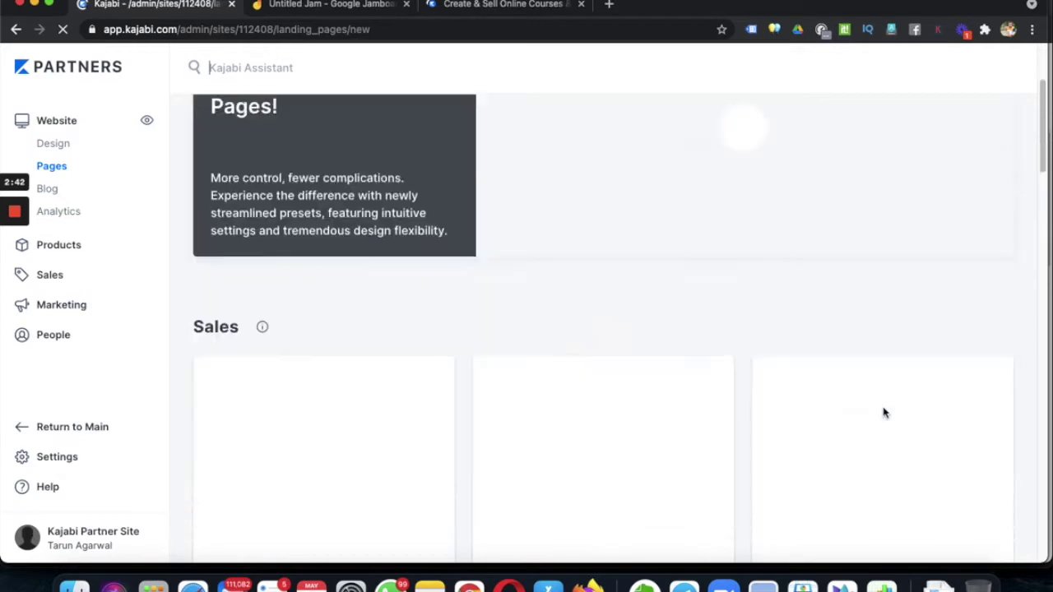
scroll(884, 411, down, 3)
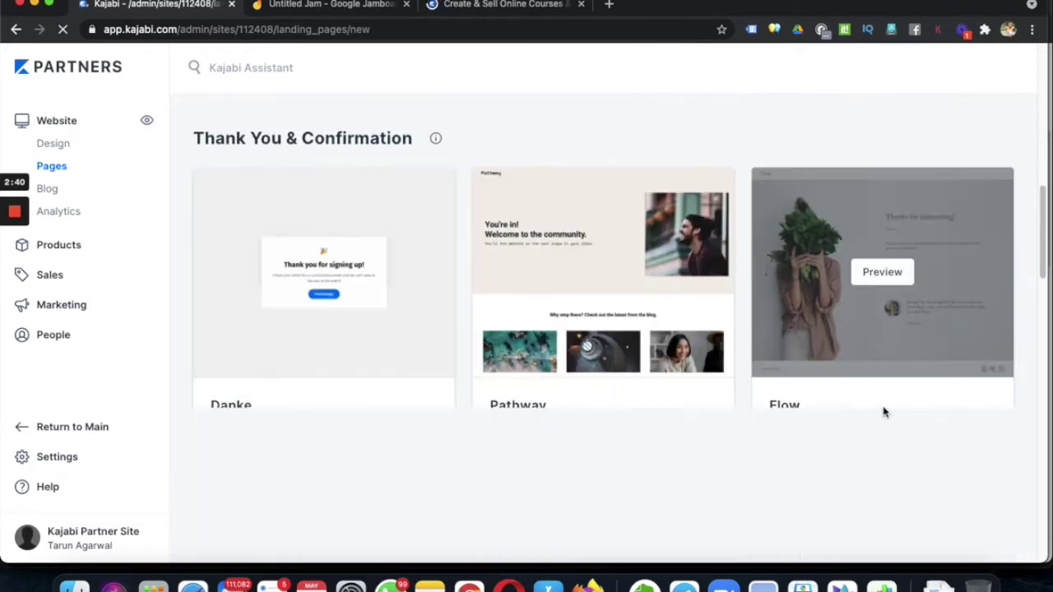
click(1007, 346)
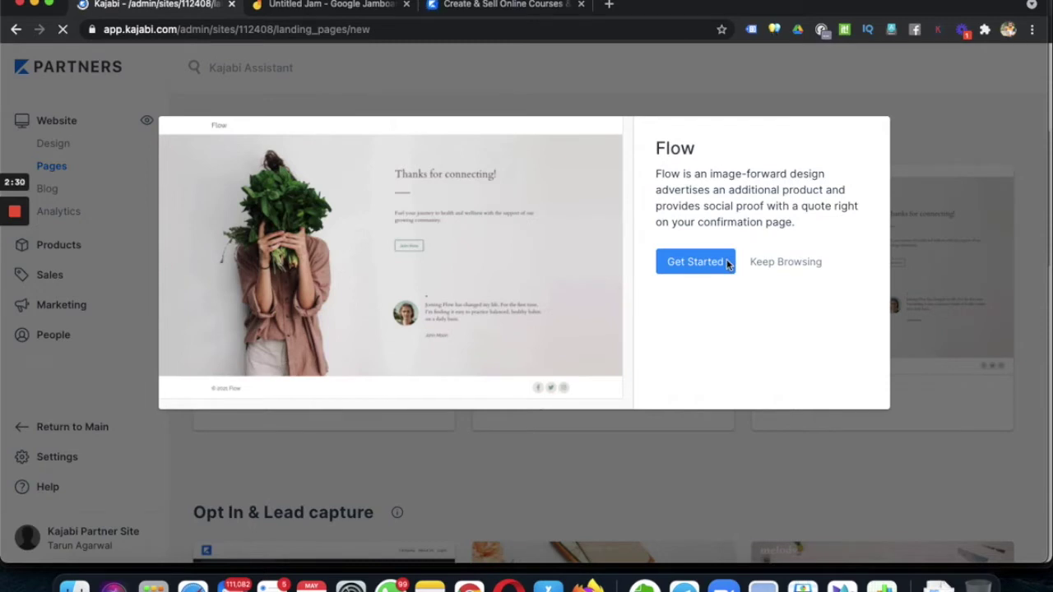
click(727, 262)
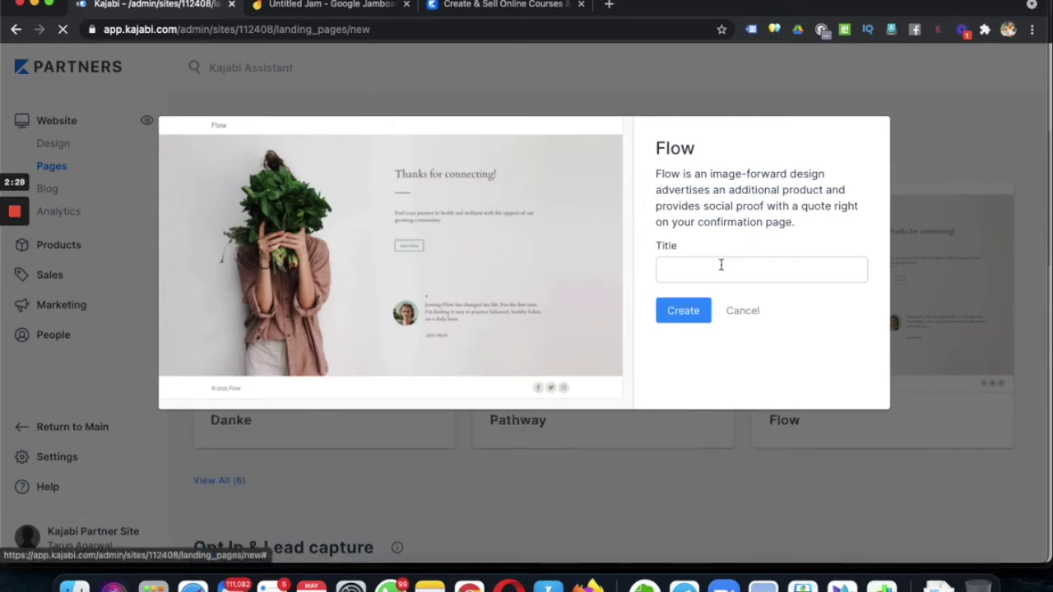
click(721, 264)
text(Webinar Thank you page)
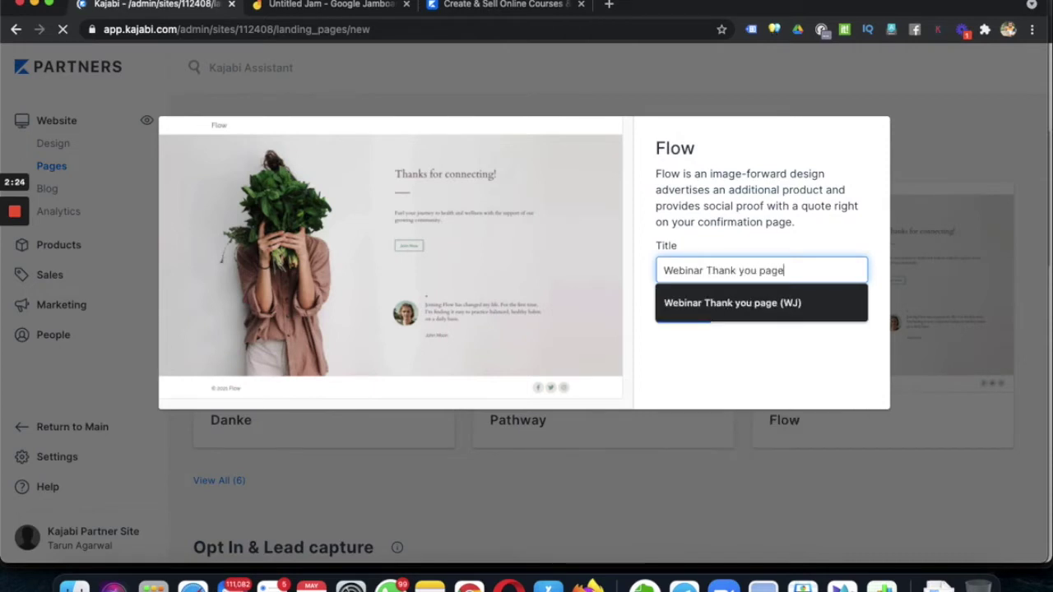
key(Escape)
click(679, 310)
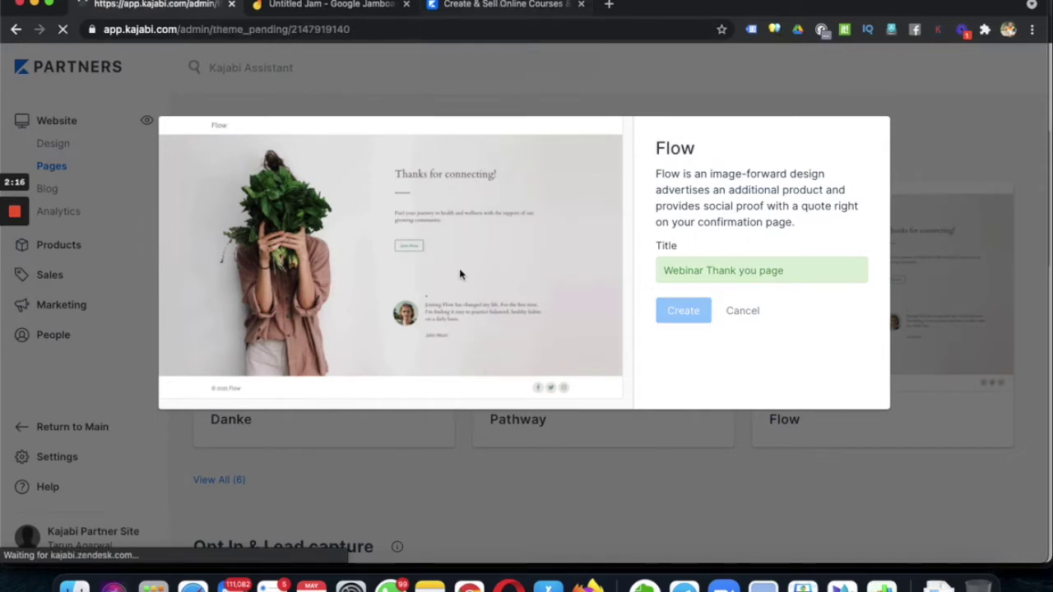
- Check the numbered plan in Jamboard, then return to the Kajabi page editor
click(340, 8)
click(384, 238)
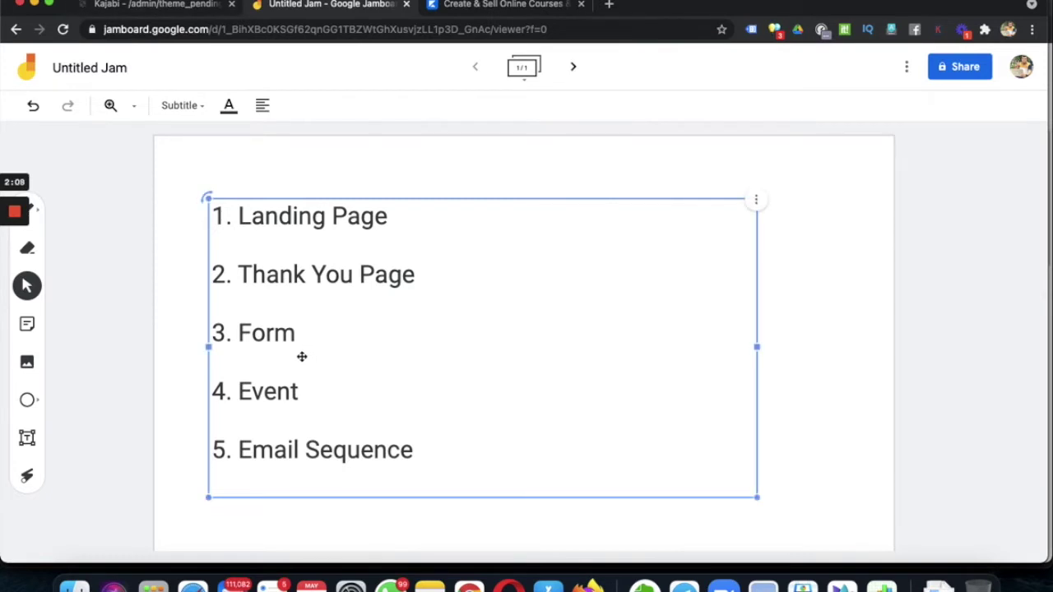
click(178, 5)
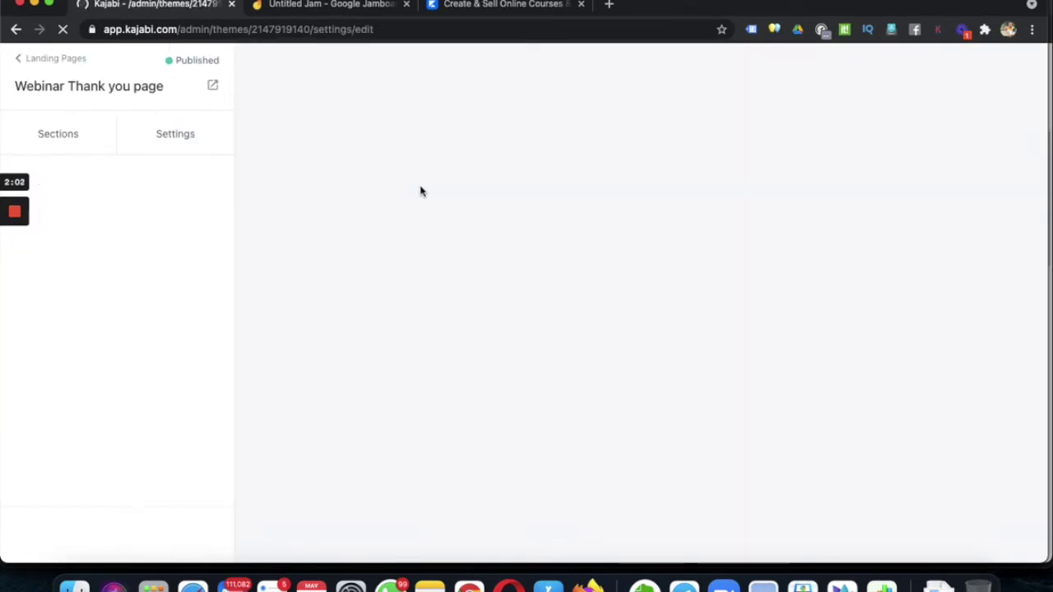
- Visit kajabi.com's Log in page, close that extra tab, and return to the Thank you page editor
click(514, 10)
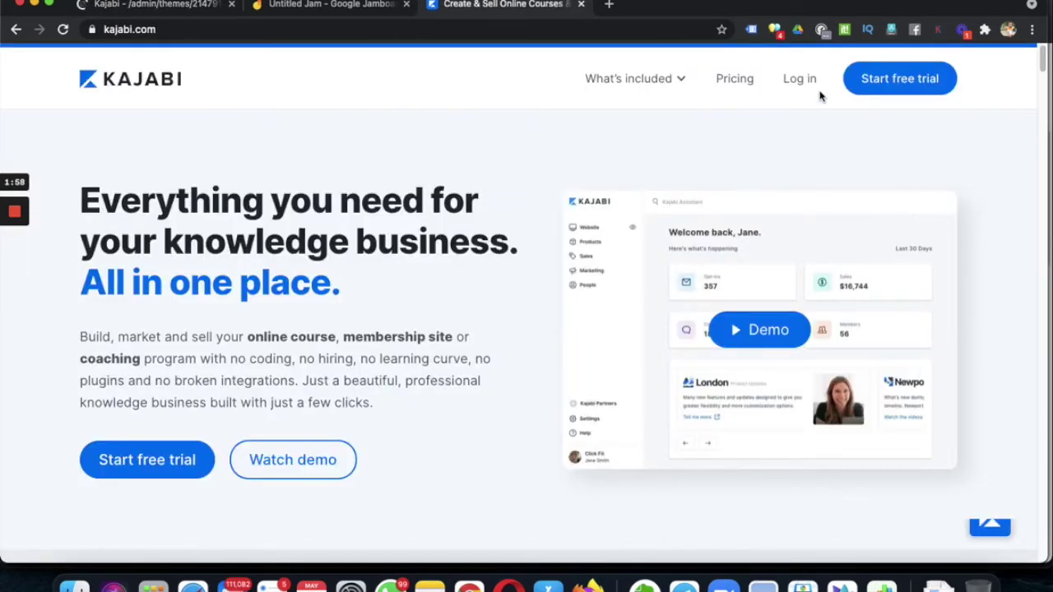
click(809, 82)
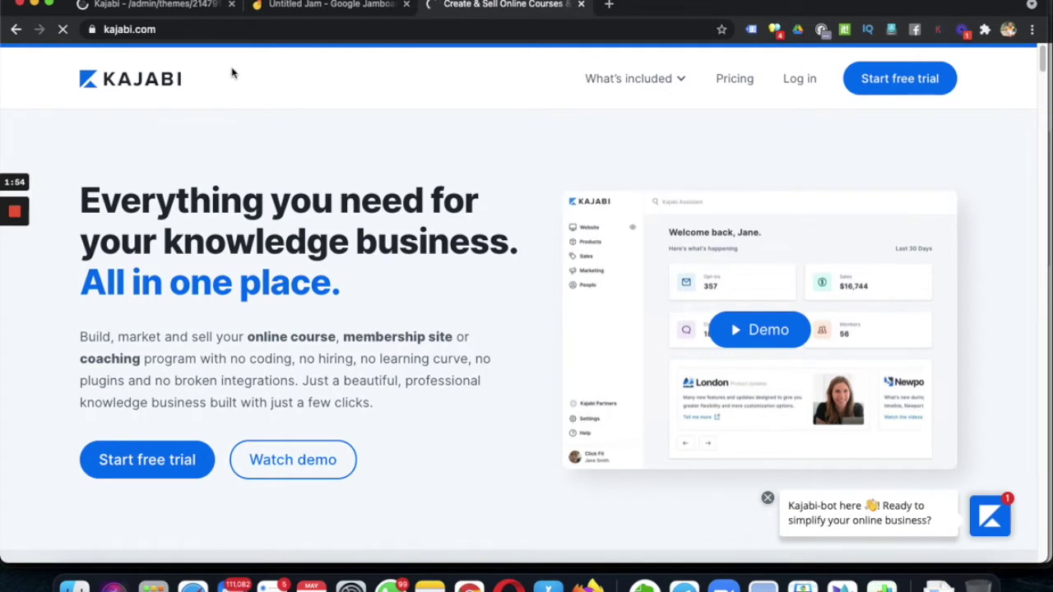
click(175, 5)
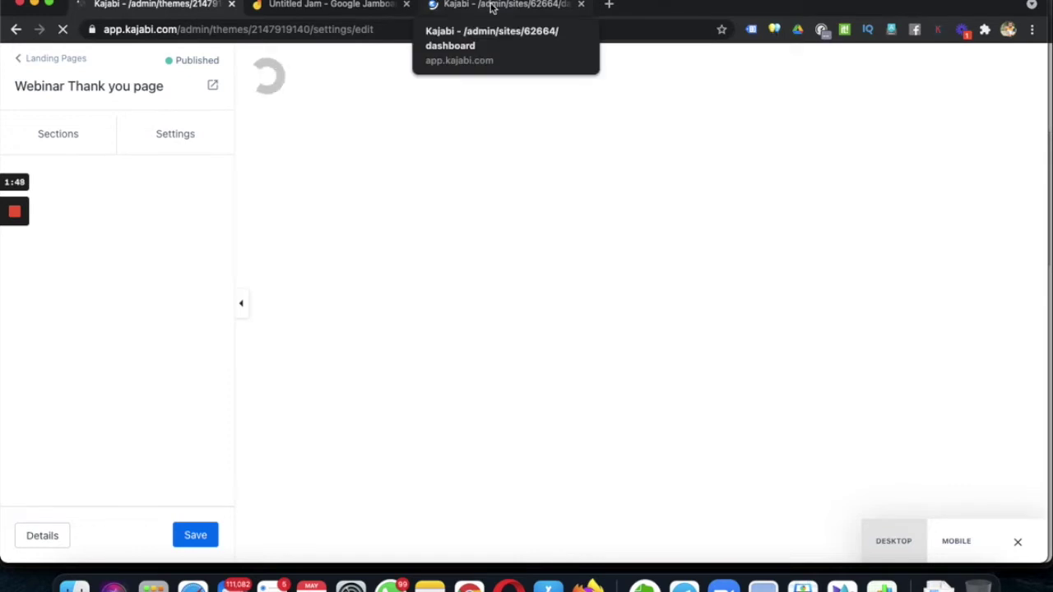
click(490, 6)
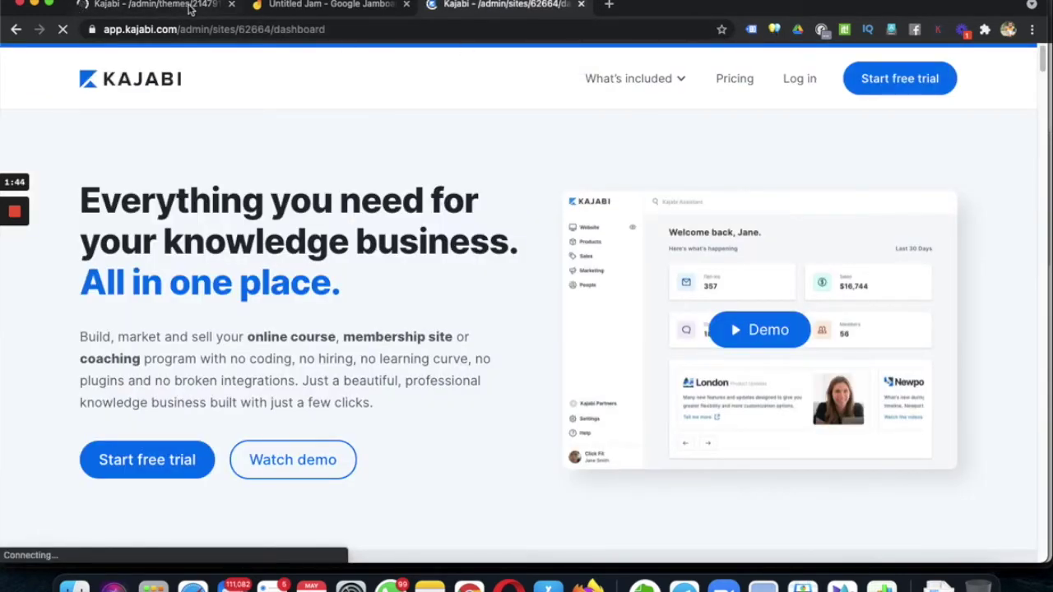
key(ctrl+w)
click(181, 6)
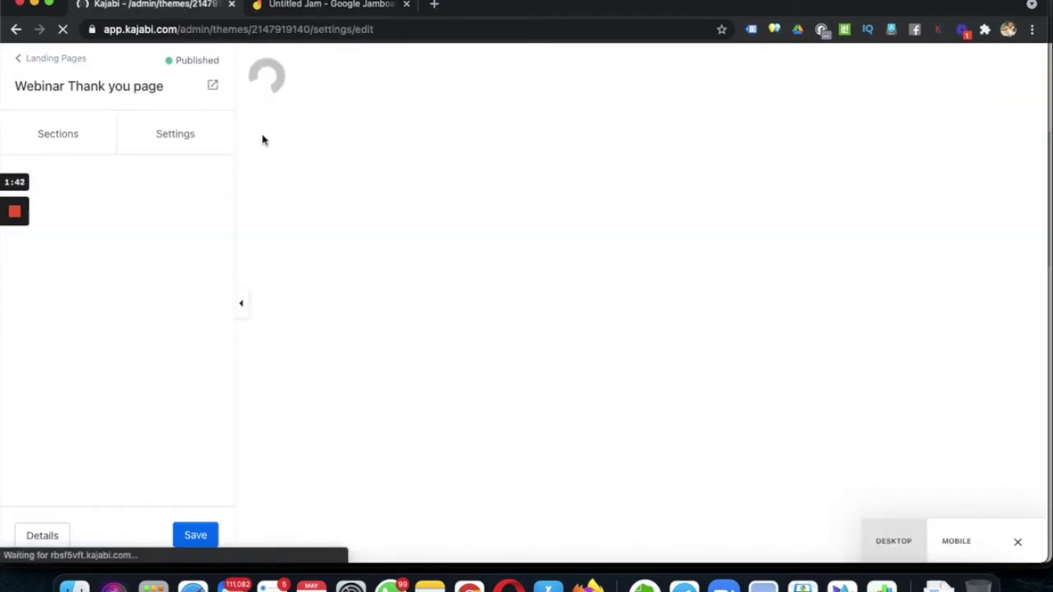
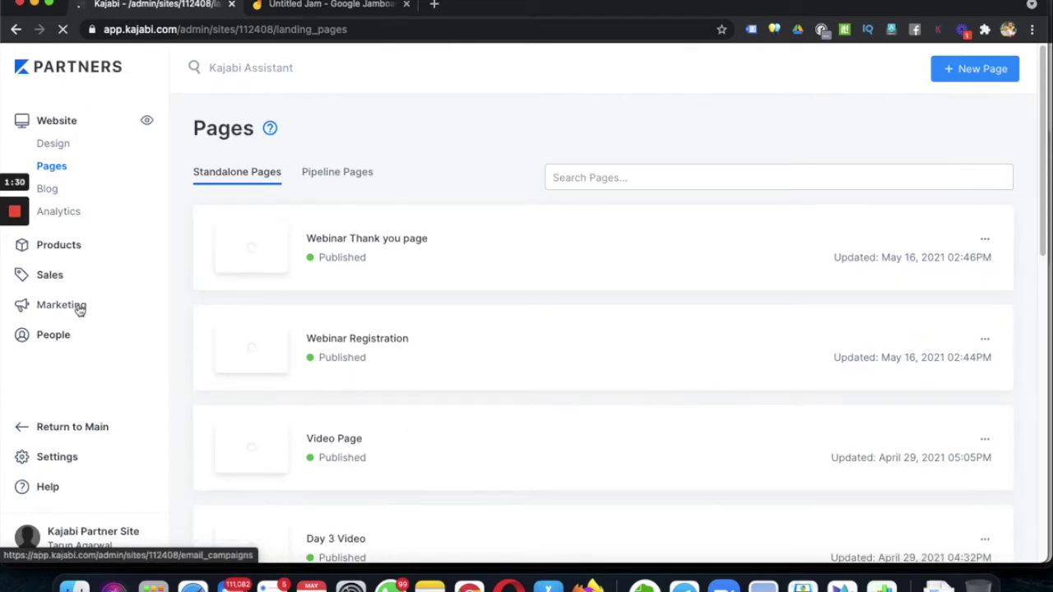
- Leave the published Pages list and go to the Marketing section
click(80, 309)
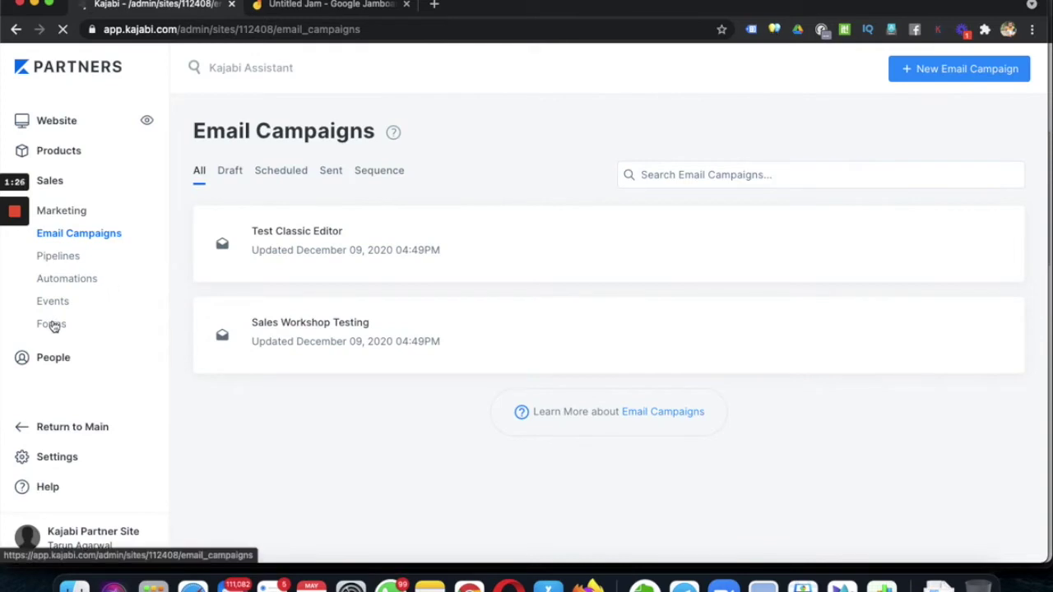
- Open Kajabi's Forms page in a second tab while keeping Email Campaigns in the first
right_click(52, 325)
key(Escape)
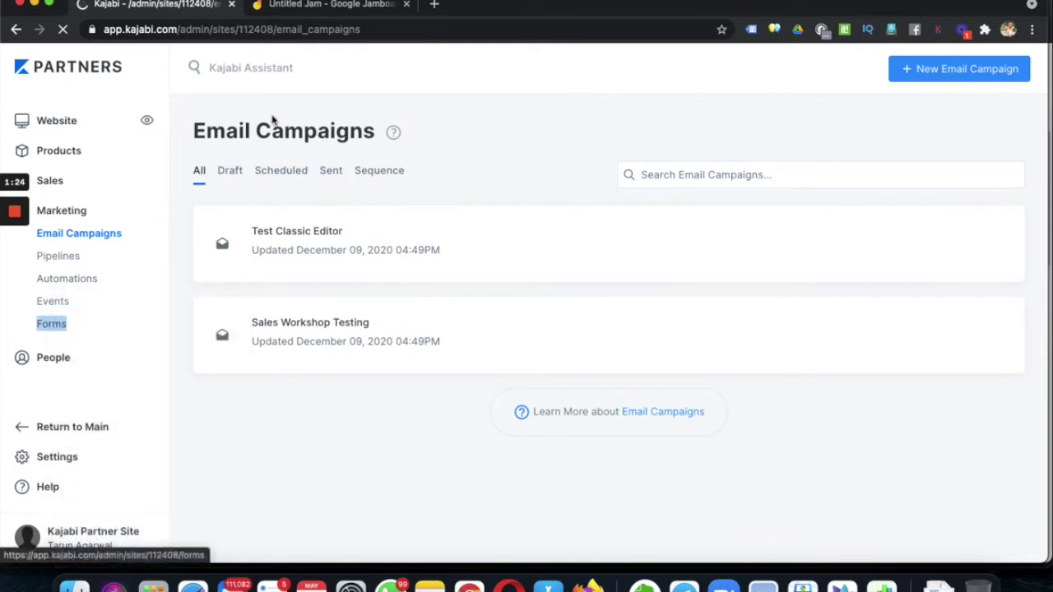
click(301, 7)
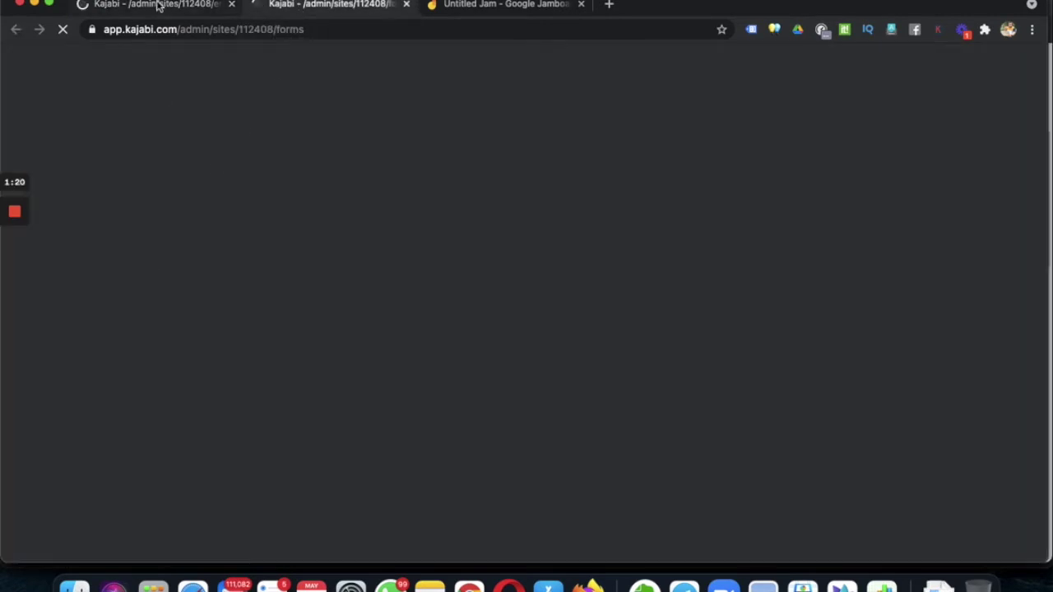
click(159, 6)
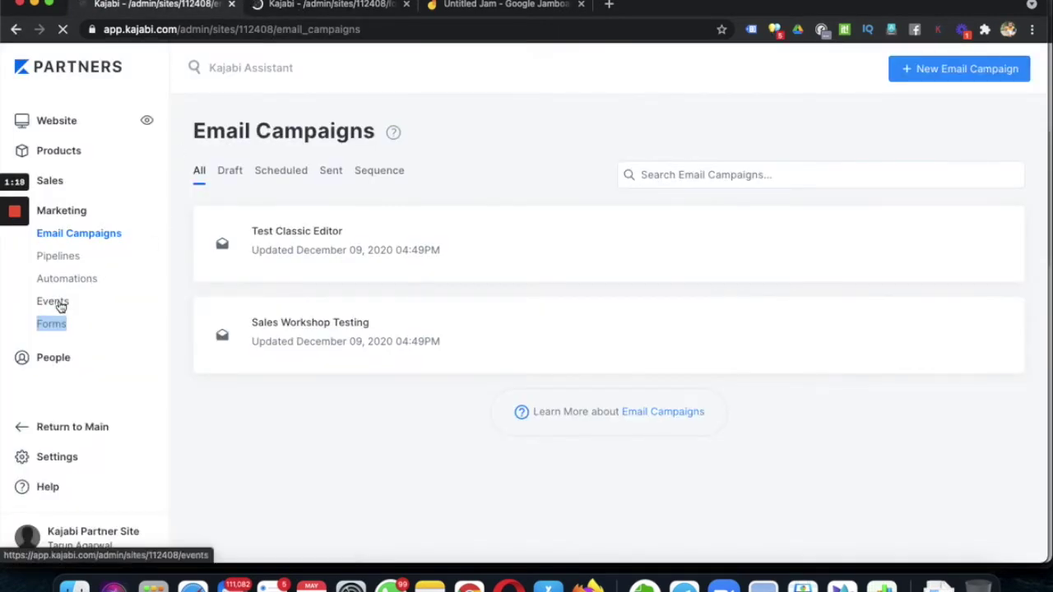
click(471, 12)
- Review the five-step Jamboard plan, then return to the Kajabi tab
click(276, 367)
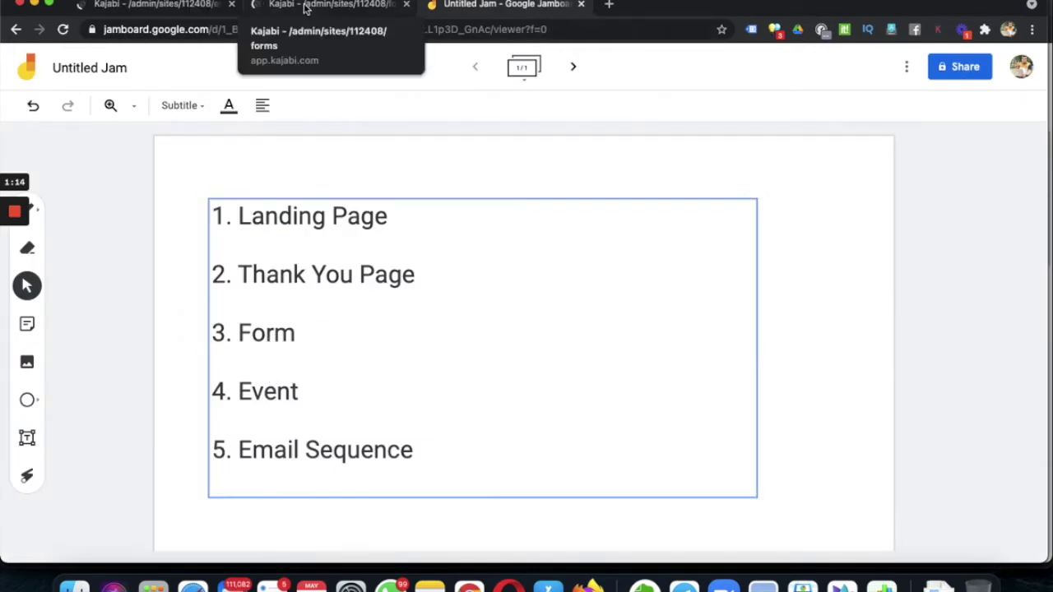
click(167, 9)
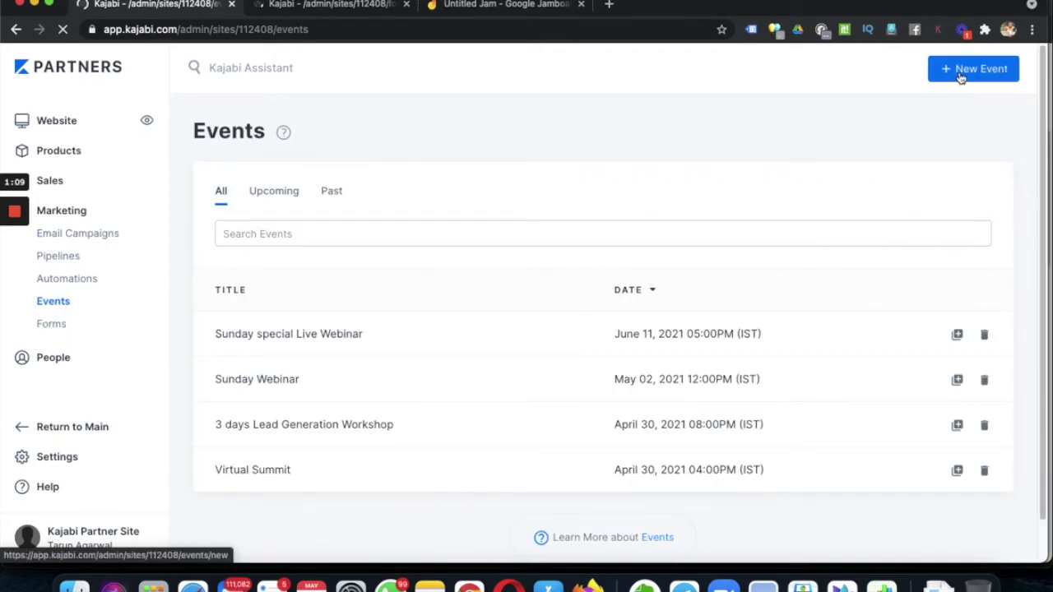
- Create and save the 'Webinar' event for May 17, 2021 at 3:00 PM Chennai time
click(961, 77)
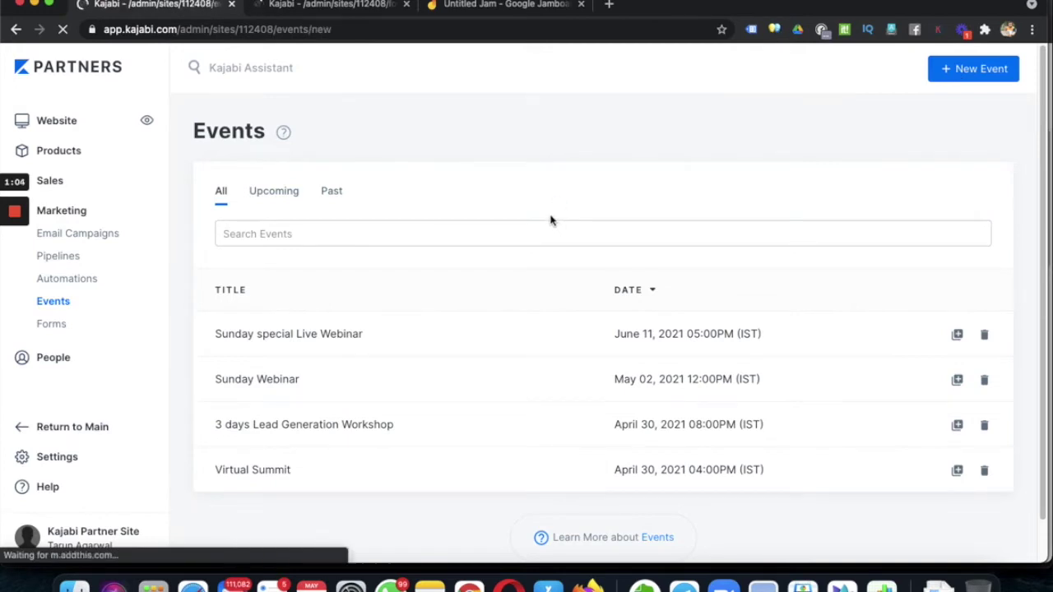
click(480, 247)
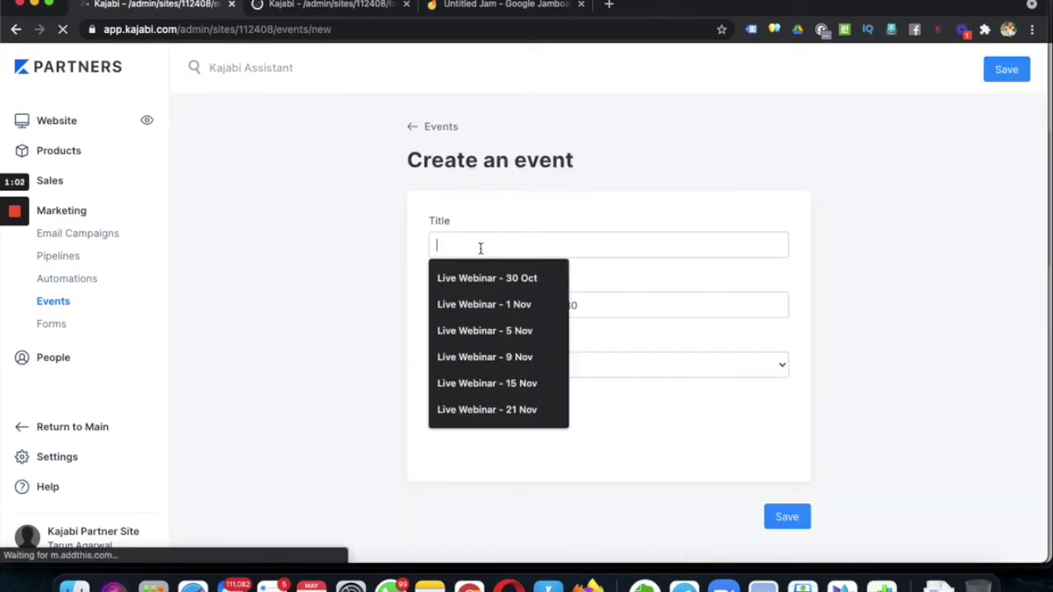
text(Webinar)
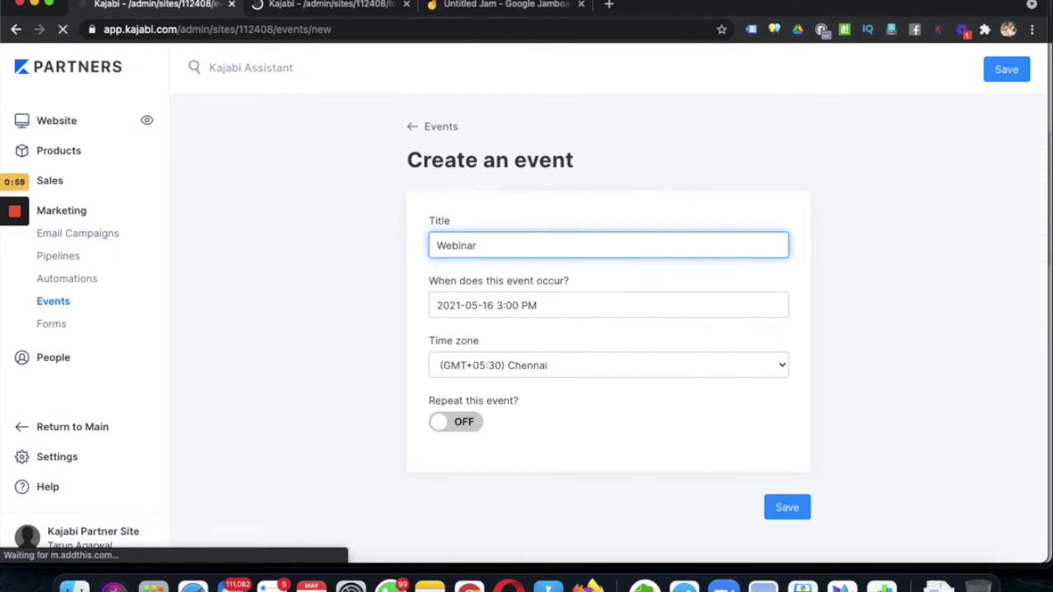
click(557, 305)
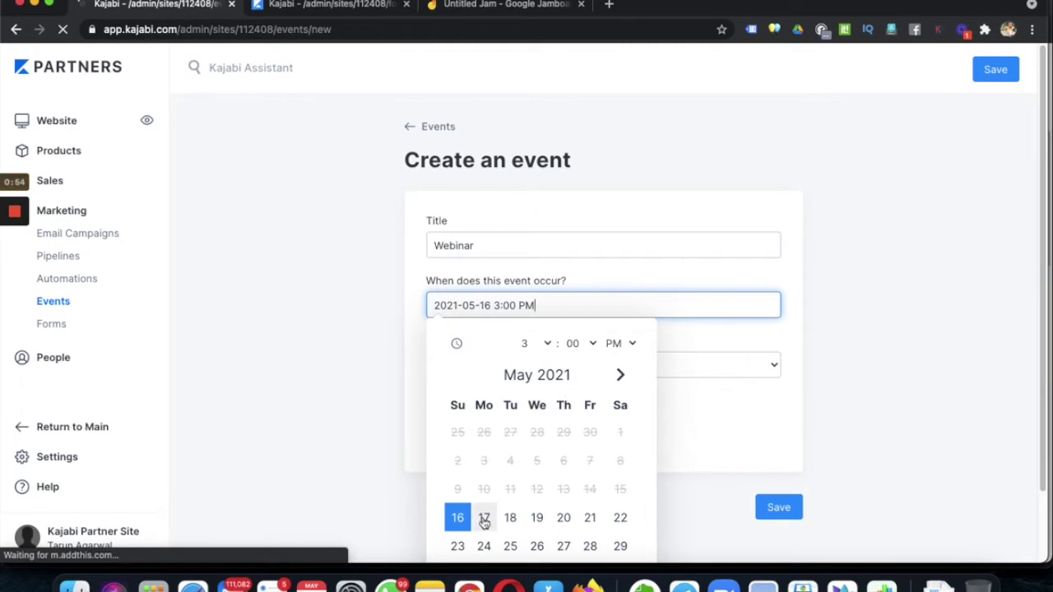
click(484, 517)
click(548, 533)
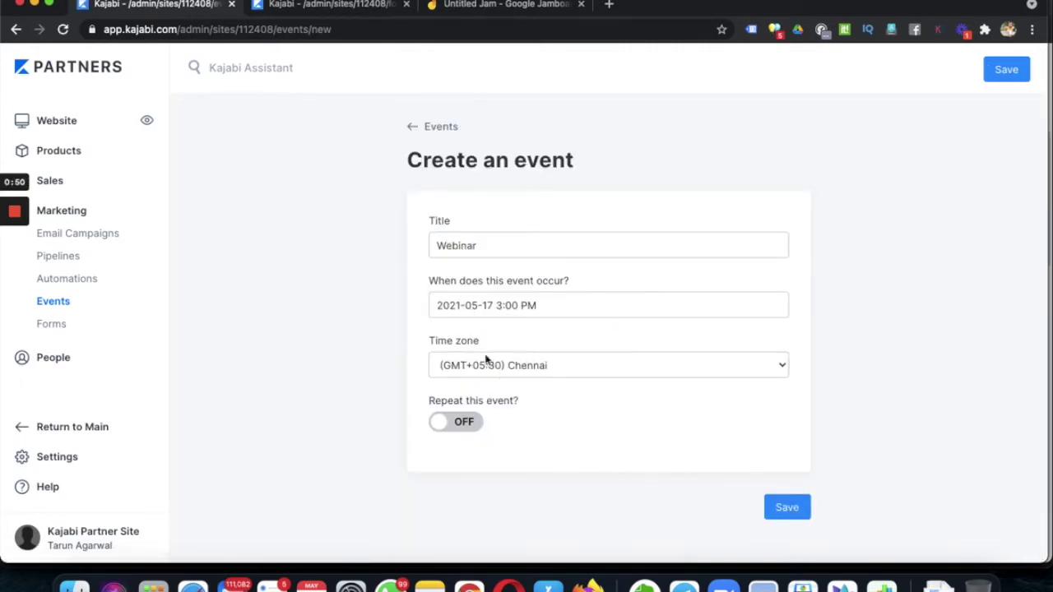
click(792, 509)
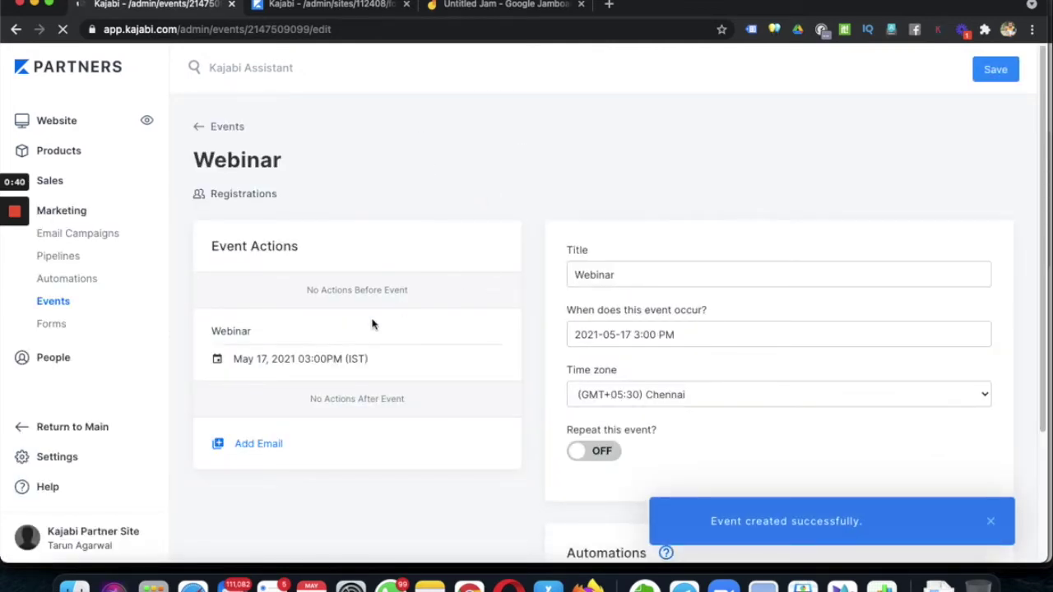
click(469, 8)
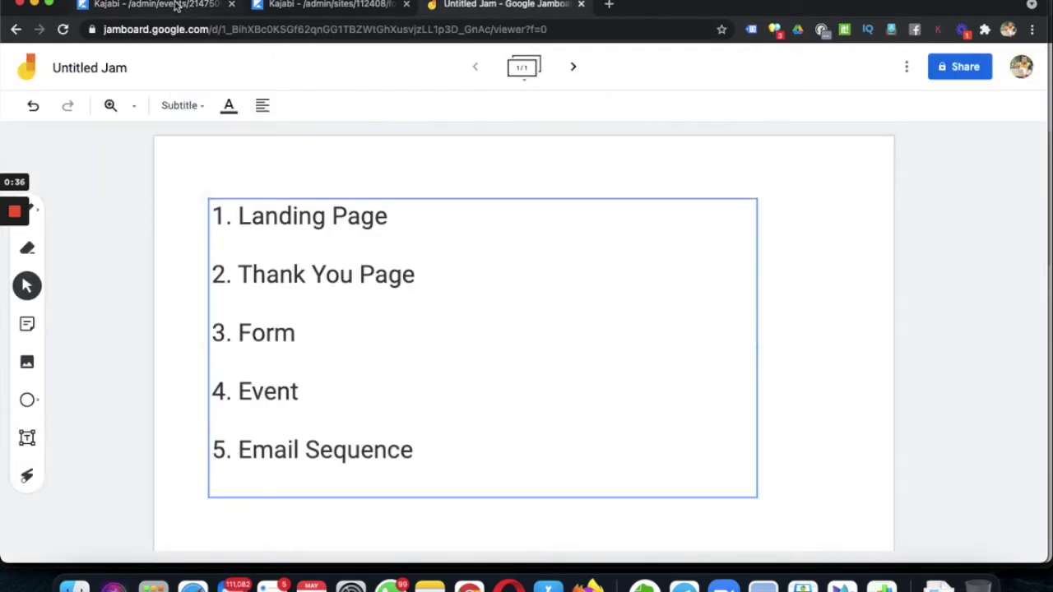
click(179, 7)
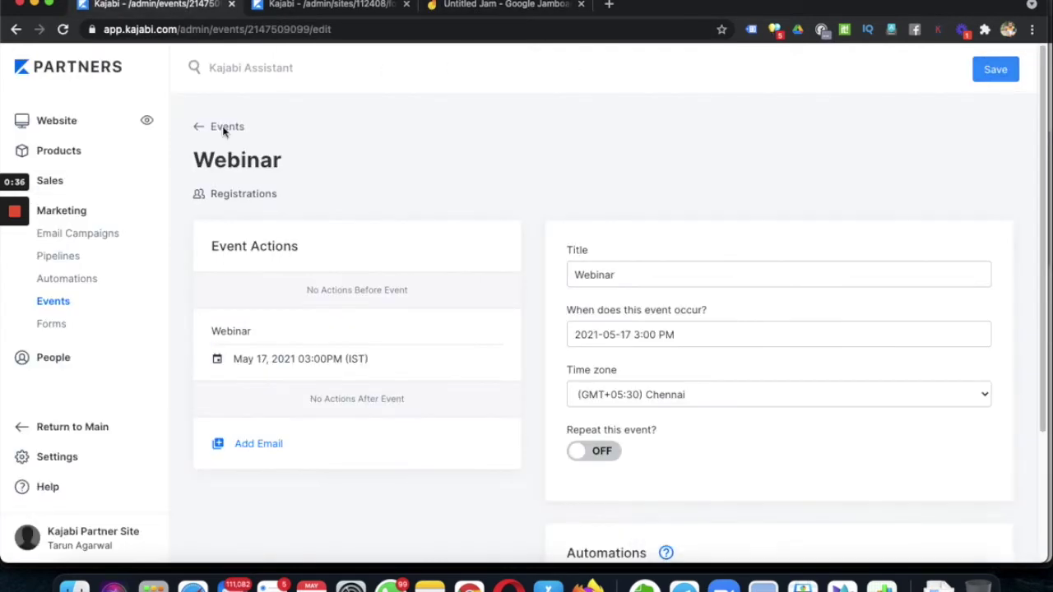
- Add an email action to the Webinar event that is sent at registration
click(251, 447)
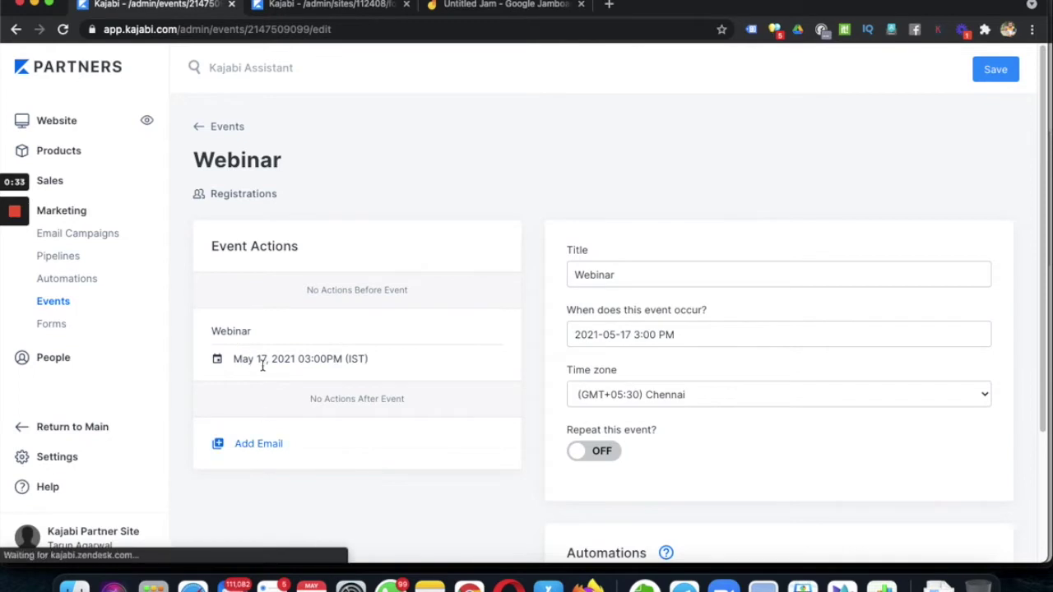
click(255, 444)
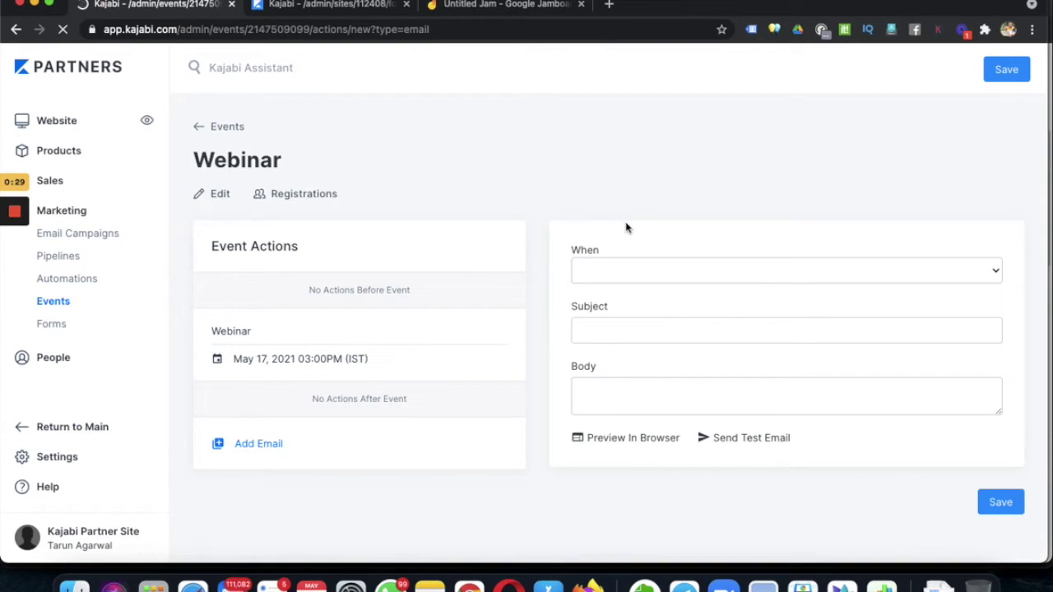
click(607, 272)
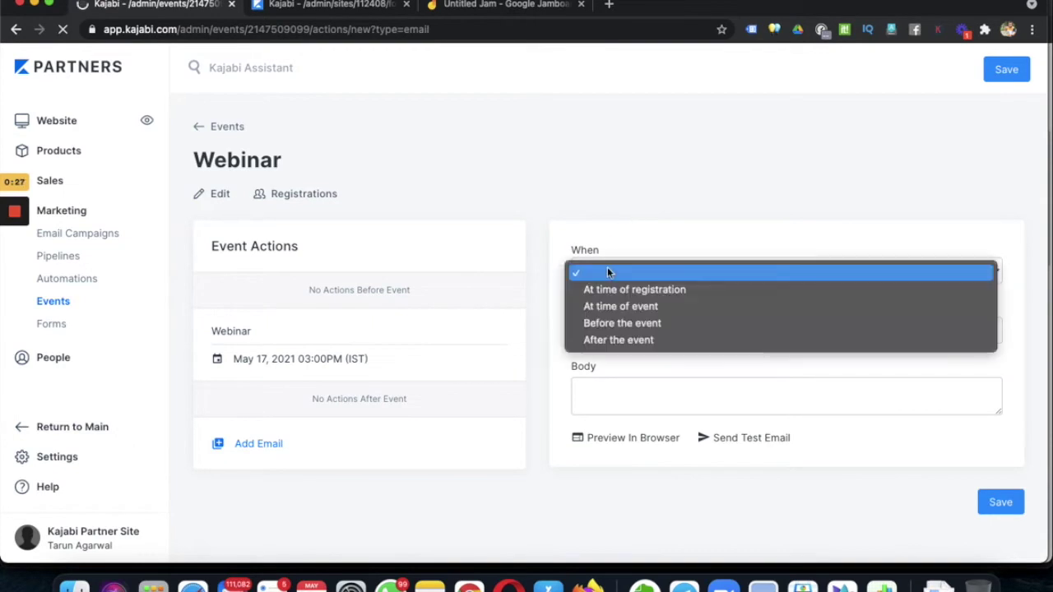
key(Escape)
click(614, 327)
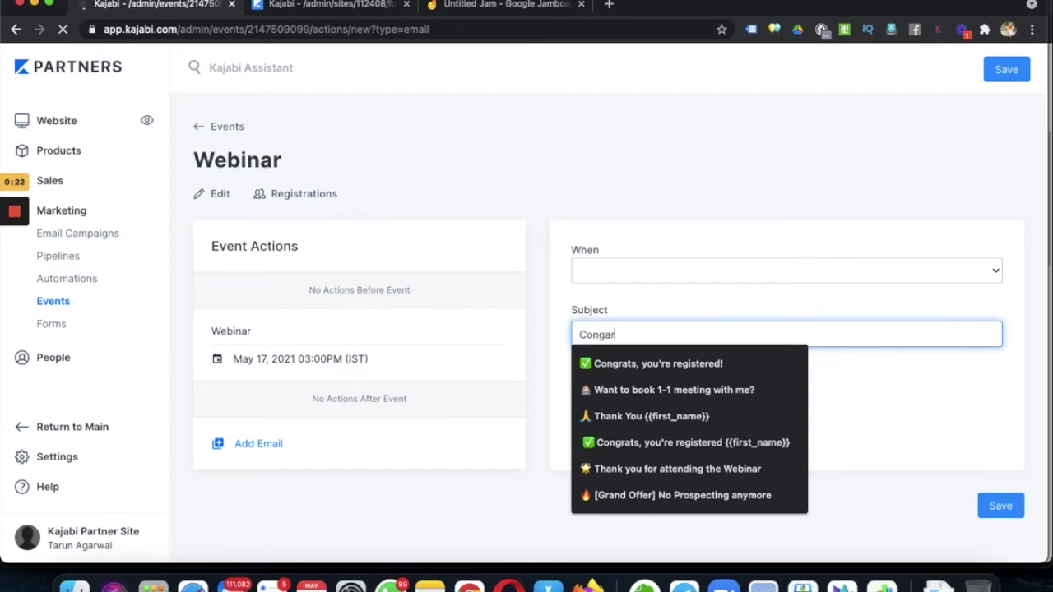
key(BackSpace)
key(BackSpace)
key(BackSpace)
key(BackSpace)
key(BackSpace)
key(BackSpace)
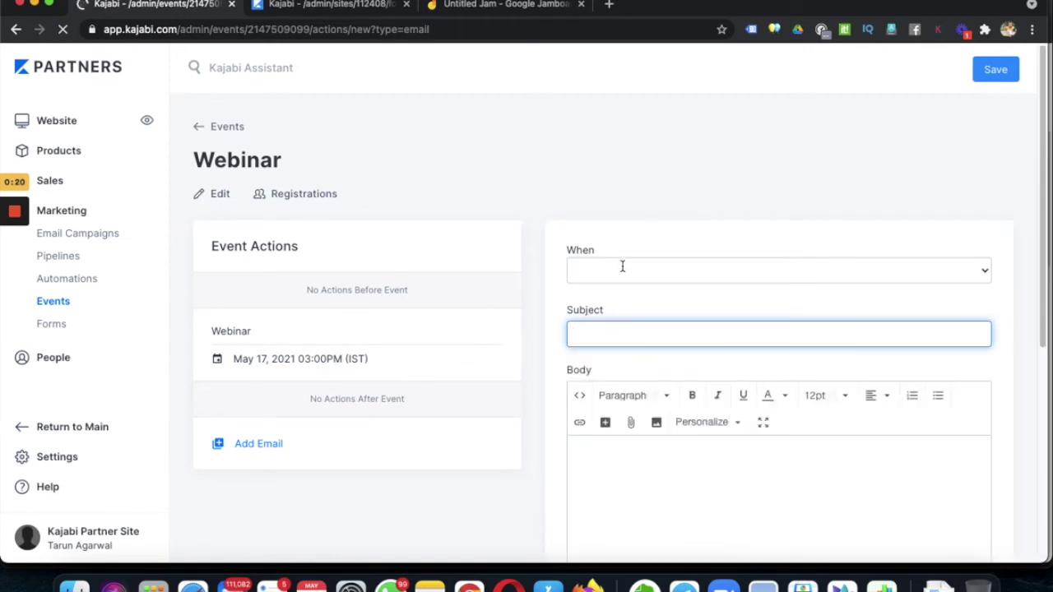
click(624, 268)
key(Escape)
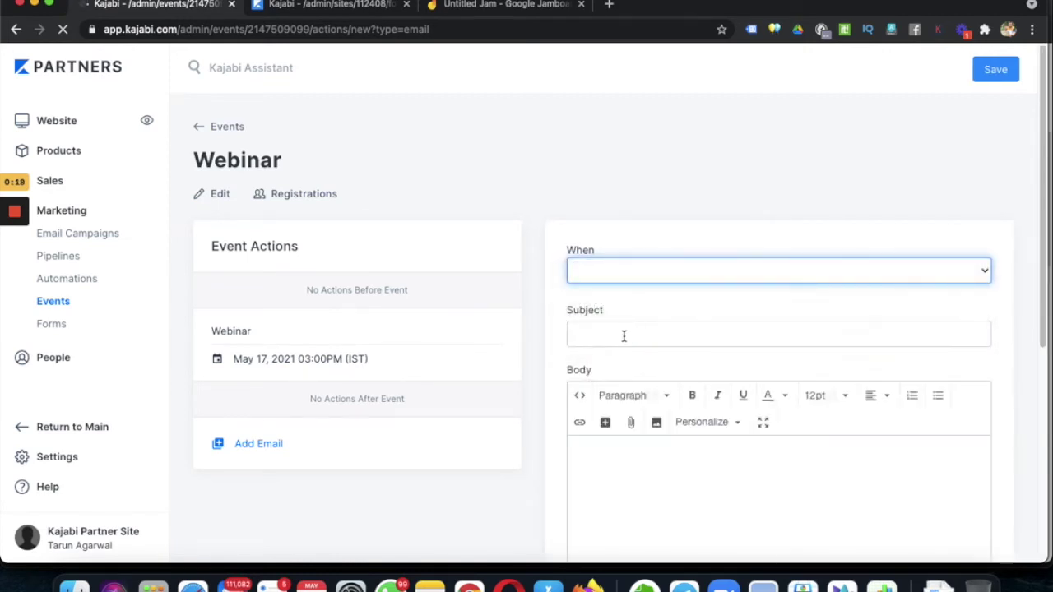
- Give it the subject 'Congrats, you're registered!', save it, and start another email
click(624, 335)
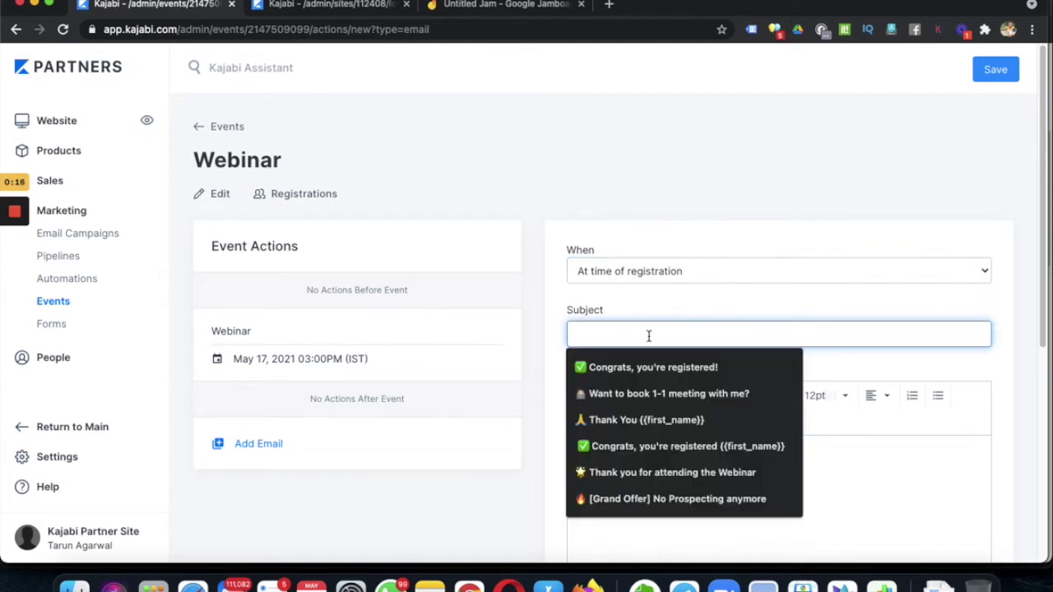
click(642, 367)
click(701, 494)
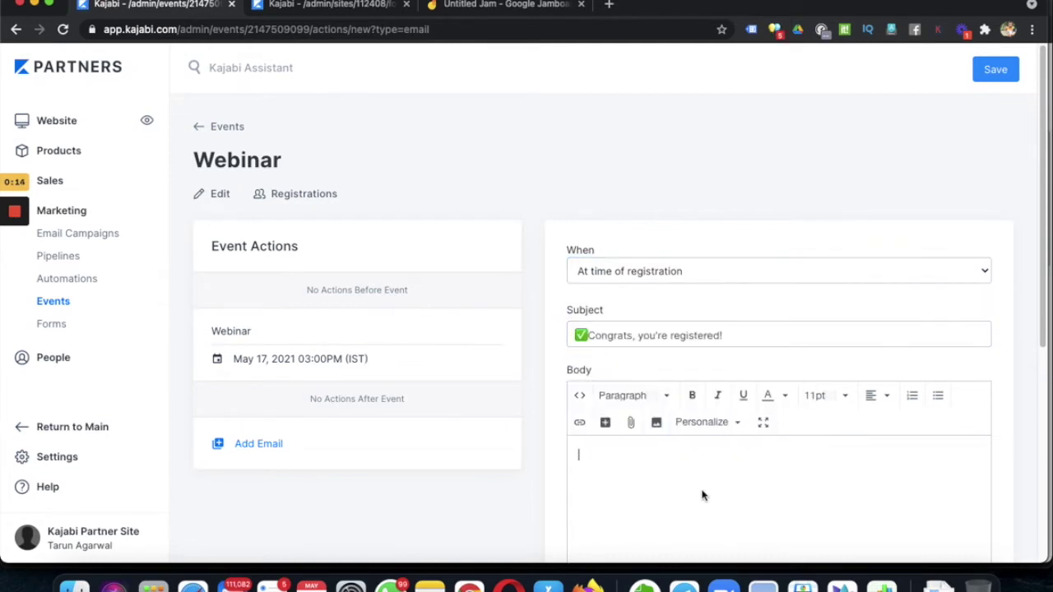
text(Congrats!!)
click(999, 70)
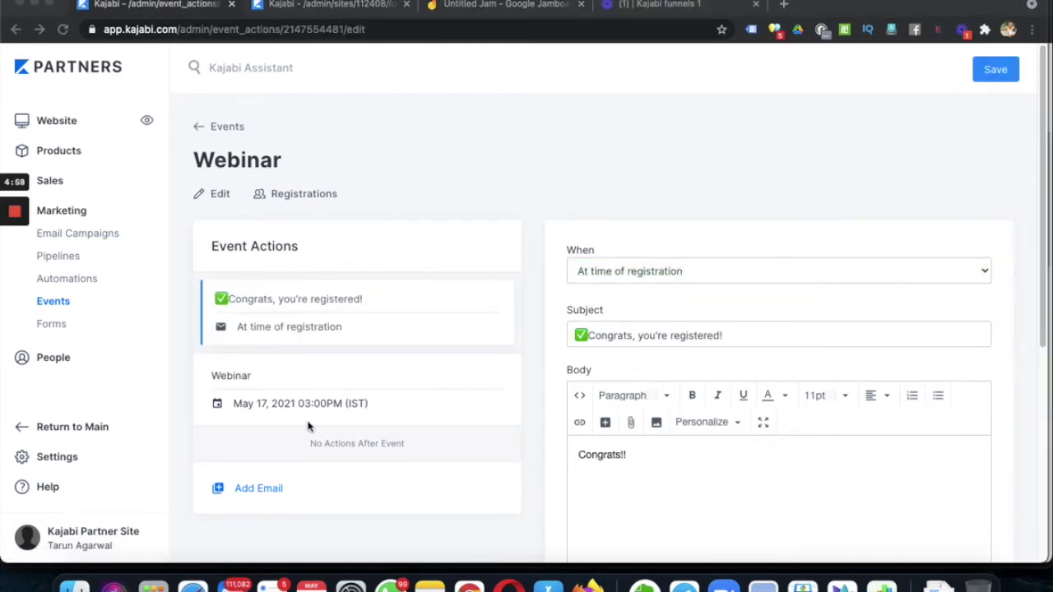
click(256, 494)
click(256, 491)
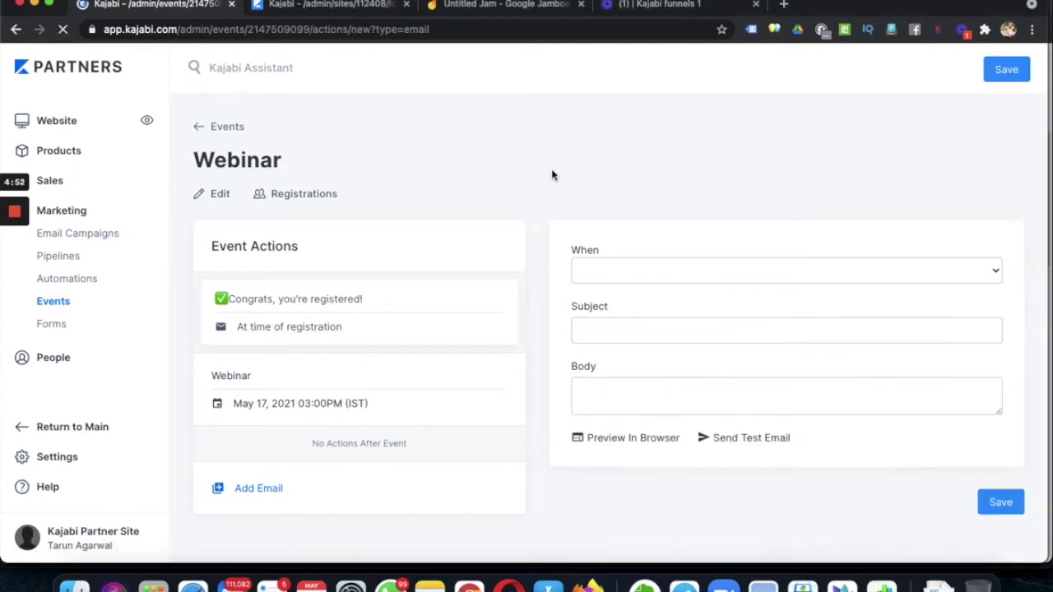
- Schedule the new email for 2 hours after the event
click(587, 269)
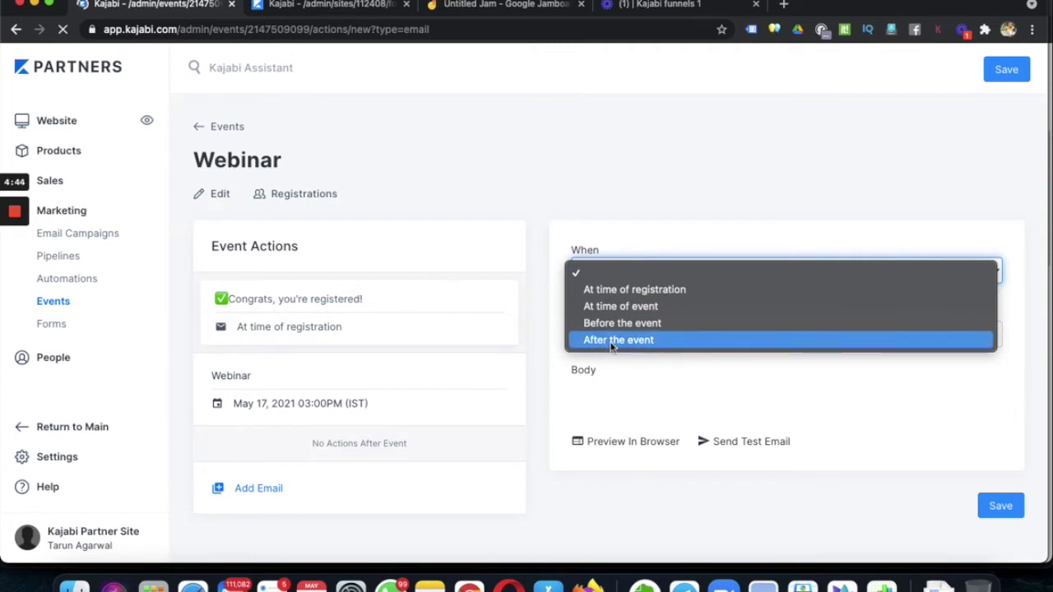
click(610, 344)
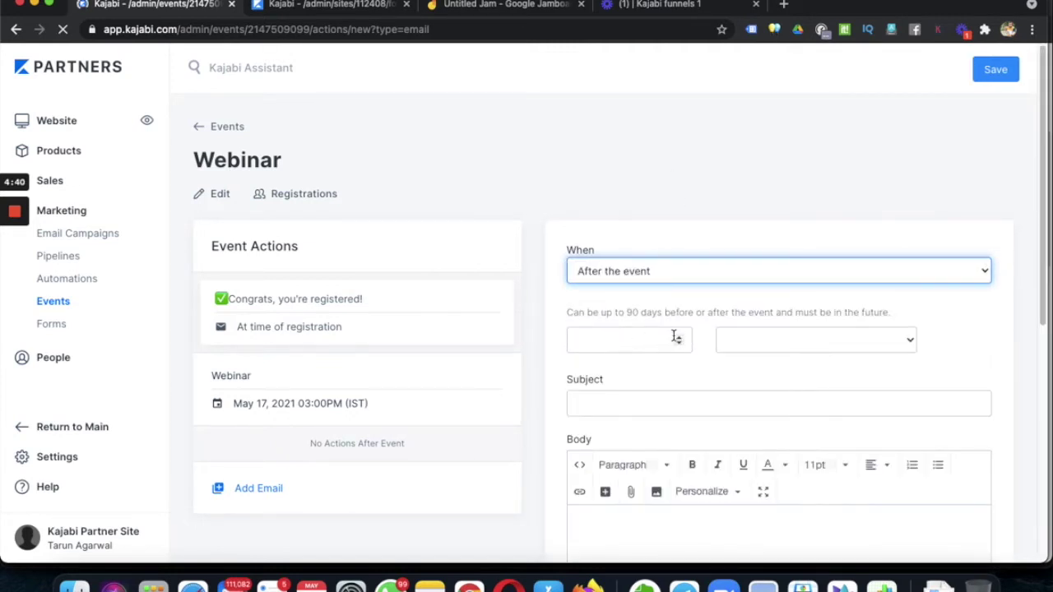
click(631, 342)
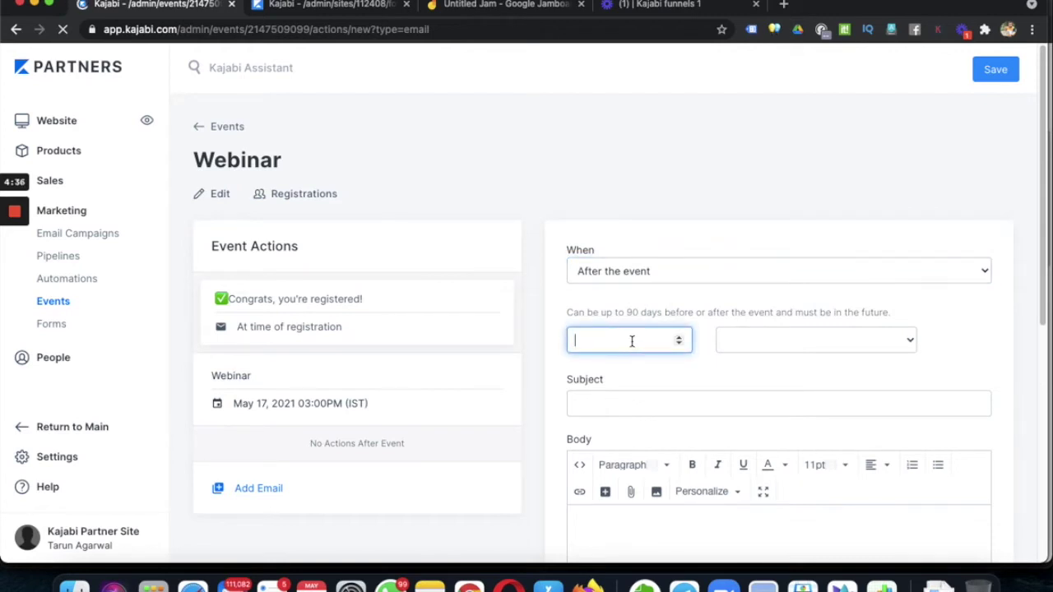
text(2)
click(794, 343)
click(741, 376)
- Enter subject 'Thank You' and body 'Thank you for attending the event.', then save
click(668, 404)
text(Thakn)
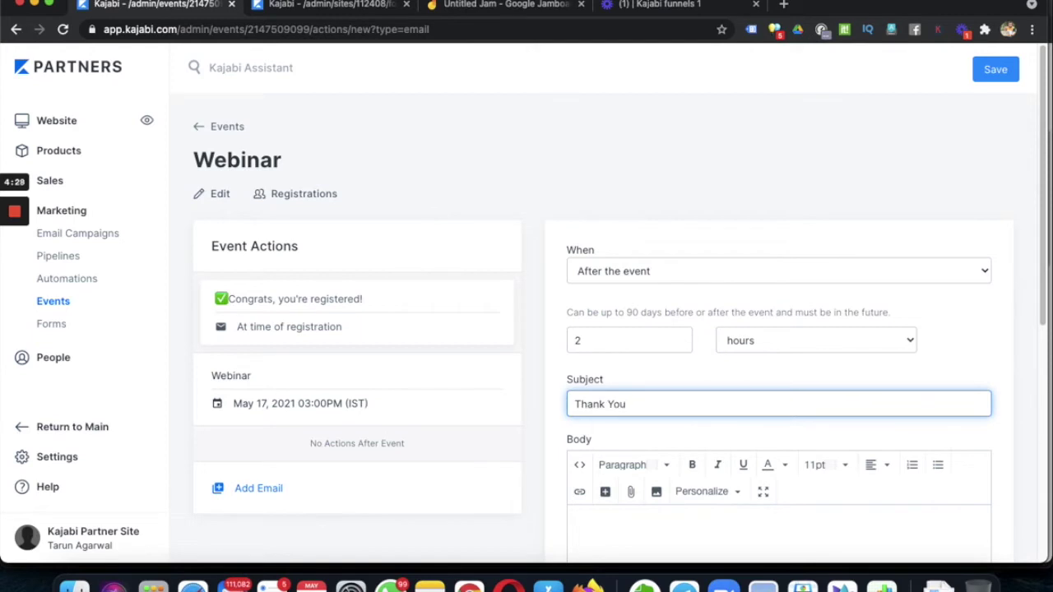
scroll(925, 397, down, 3)
click(739, 448)
text(Th)
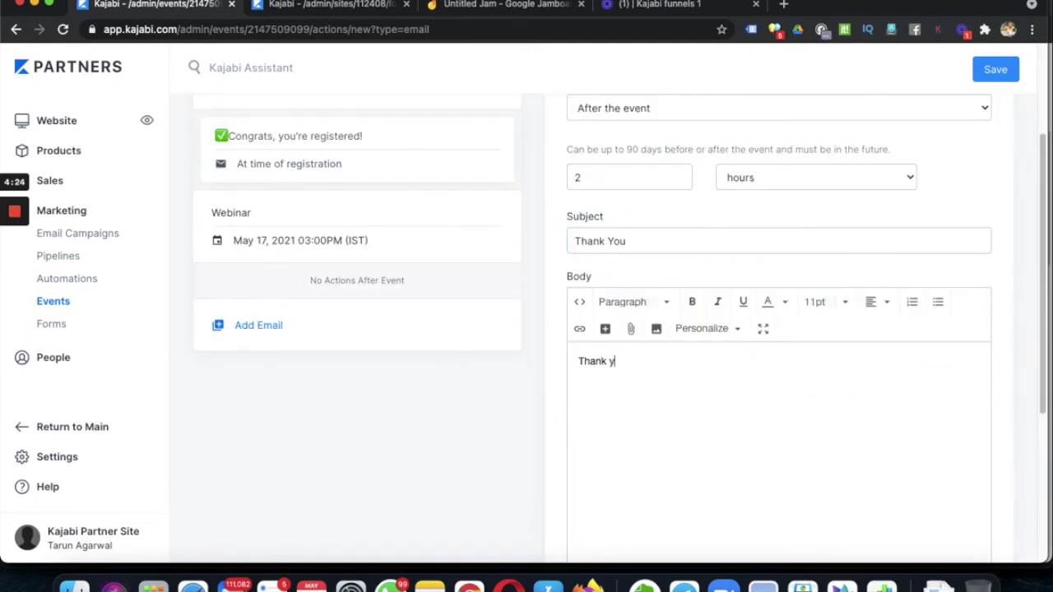
click(1003, 72)
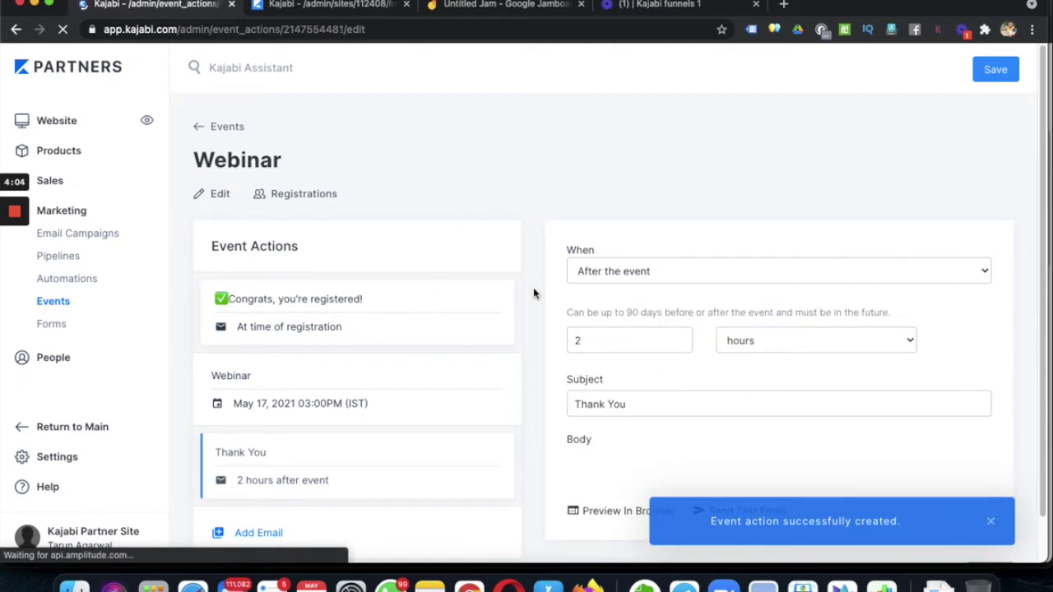
- Check the Jamboard funnel checklist, then return to Kajabi's Forms list
click(310, 10)
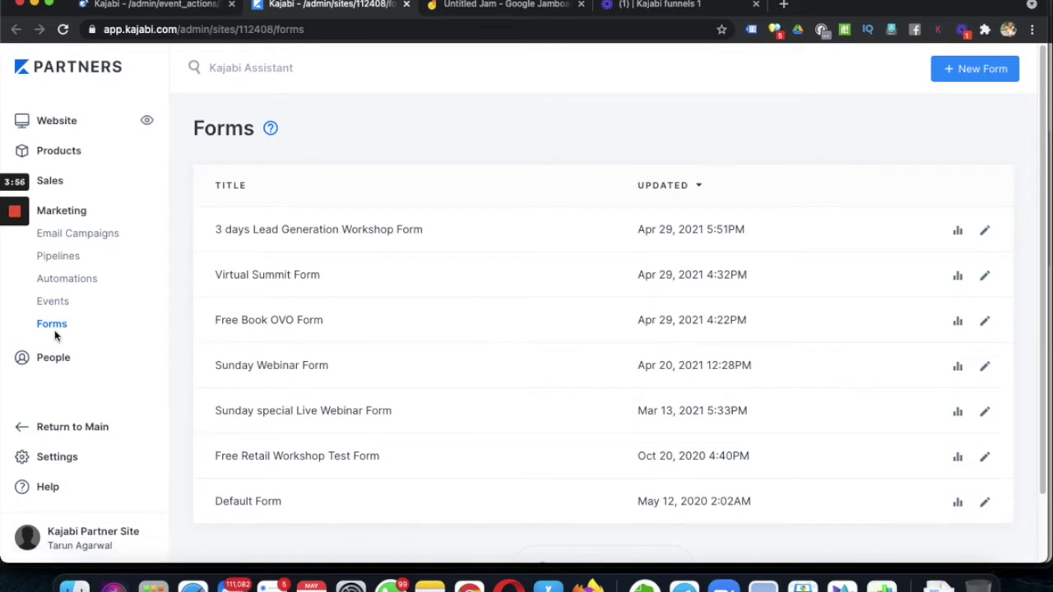
click(483, 8)
click(277, 220)
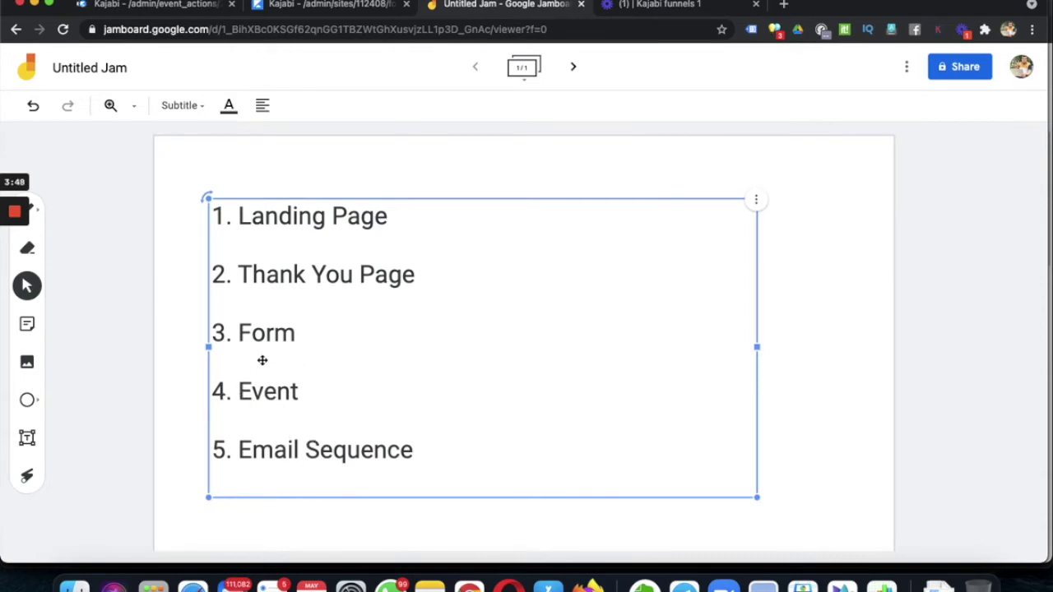
click(313, 4)
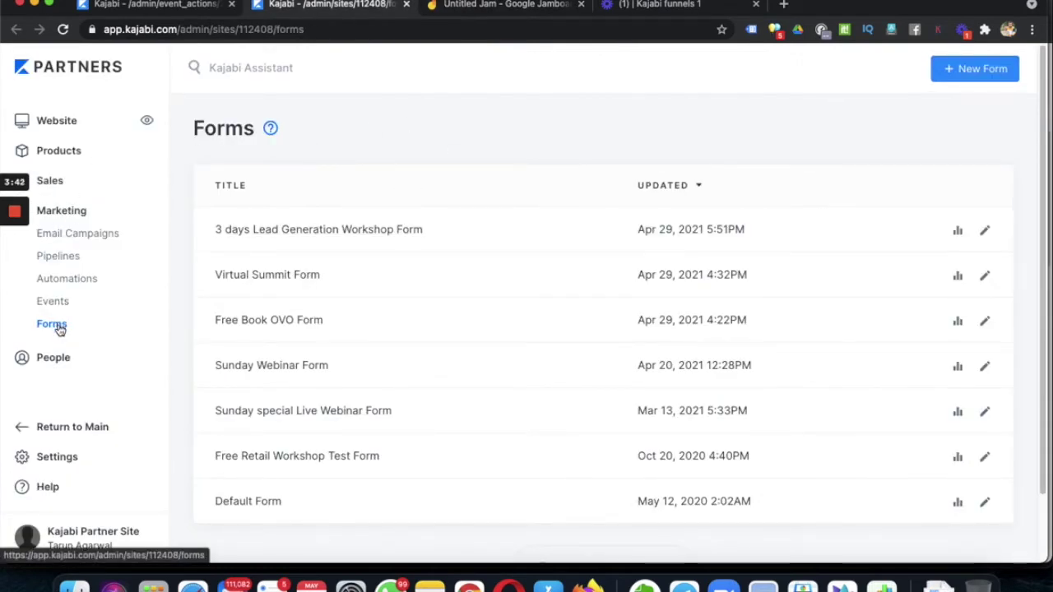
- Create a new form with the title 'Webinar Leads' and save it
click(985, 71)
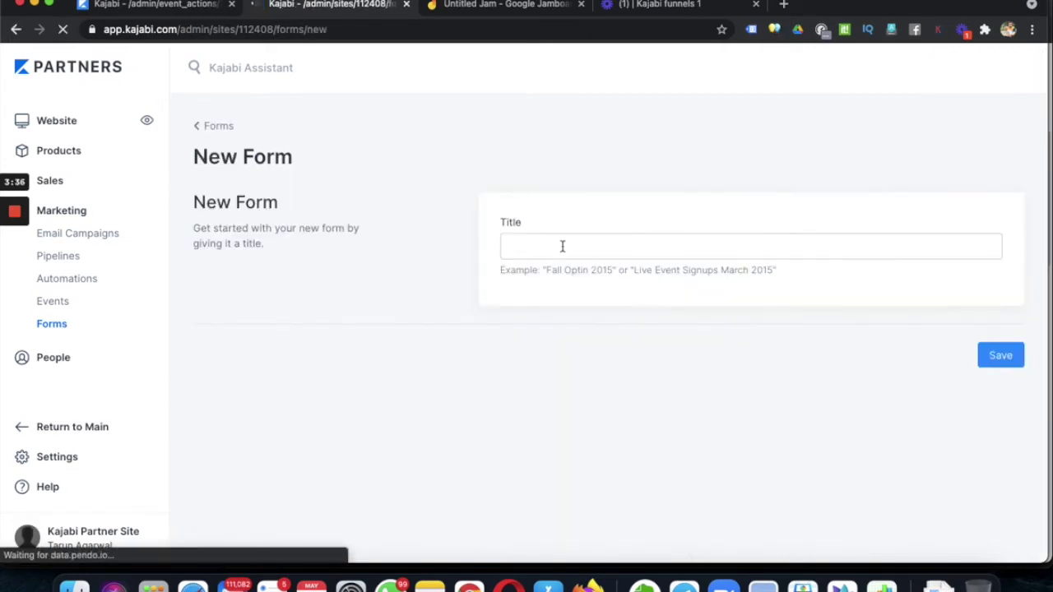
click(562, 246)
text(Webinar )
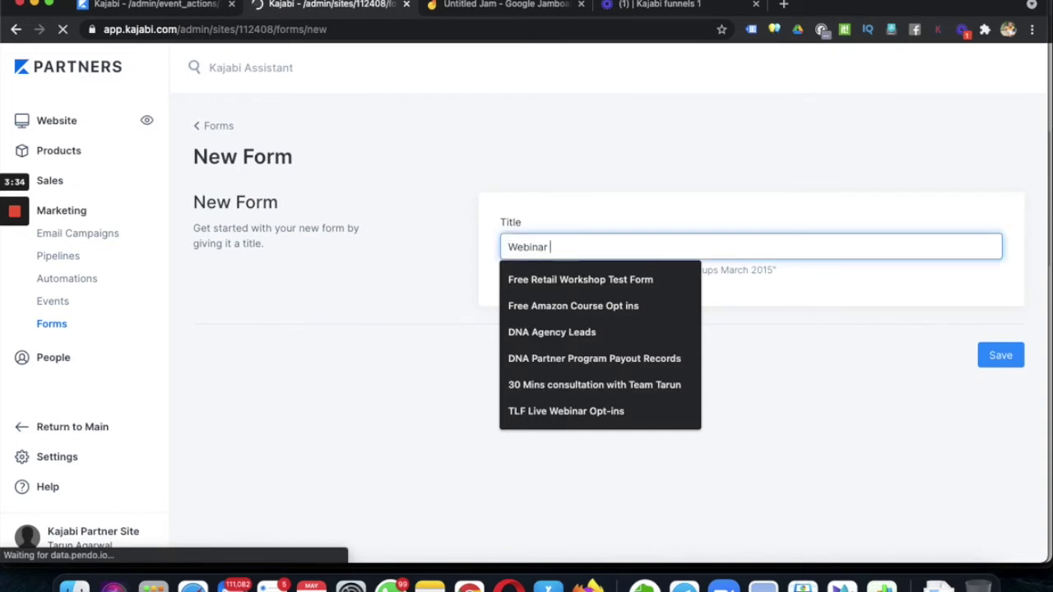
text(Leads)
click(995, 362)
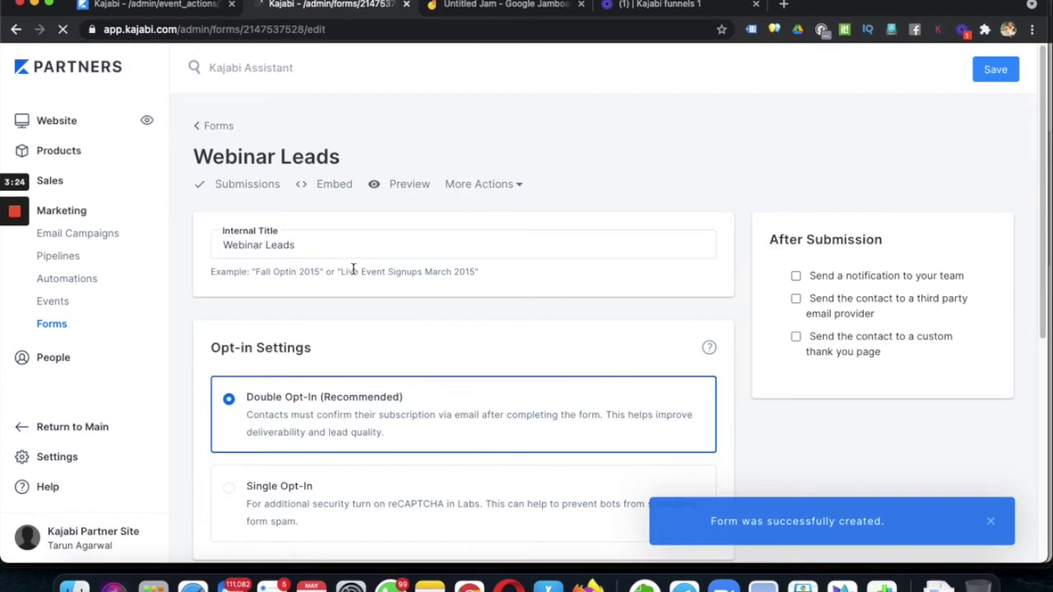
- Choose Double Opt-In for new contacts on the Webinar Leads form
scroll(404, 346, down, 1)
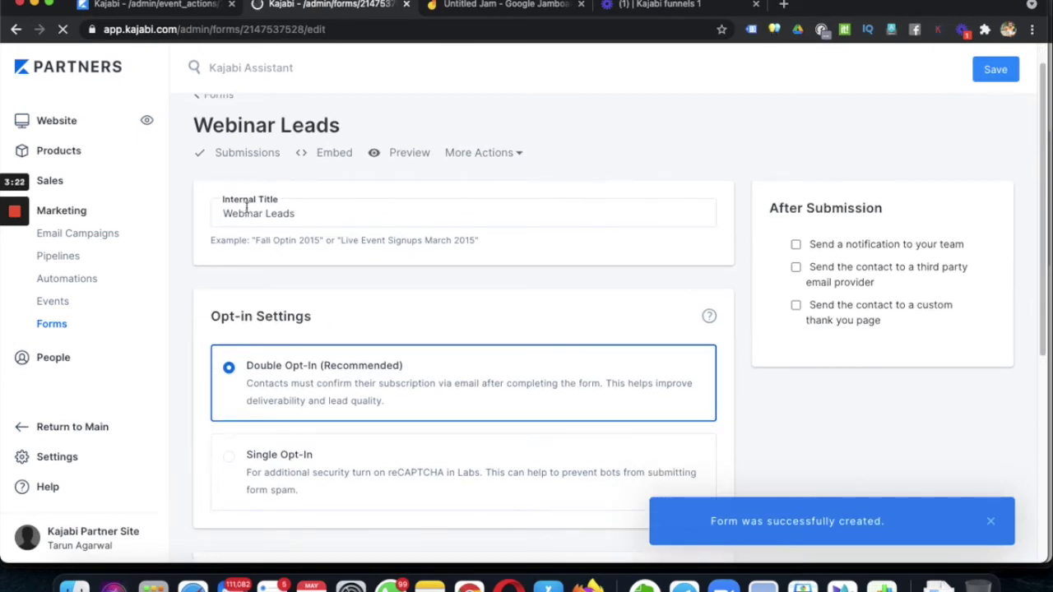
scroll(300, 354, up, 1)
scroll(294, 362, down, 5)
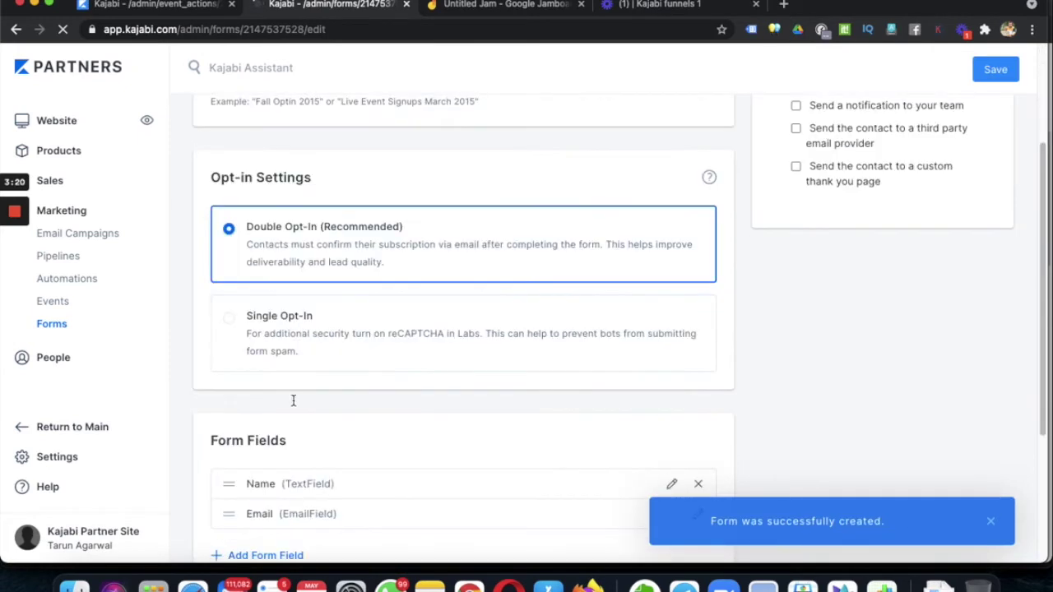
click(315, 247)
- Add a Phone Number field after Name and Email, then save the form
scroll(781, 411, down, 5)
scroll(782, 412, down, 6)
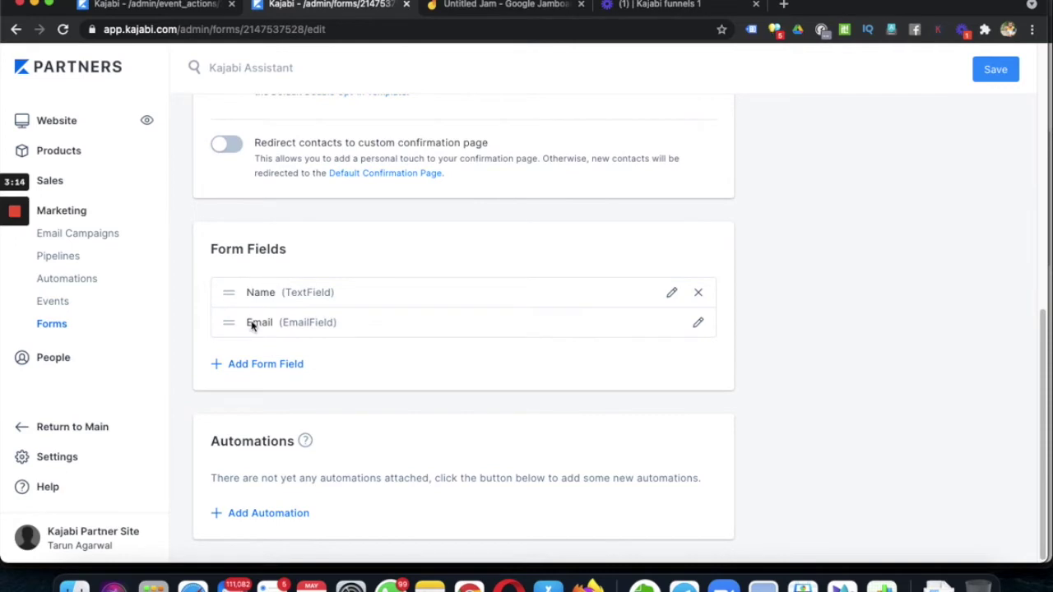
click(265, 365)
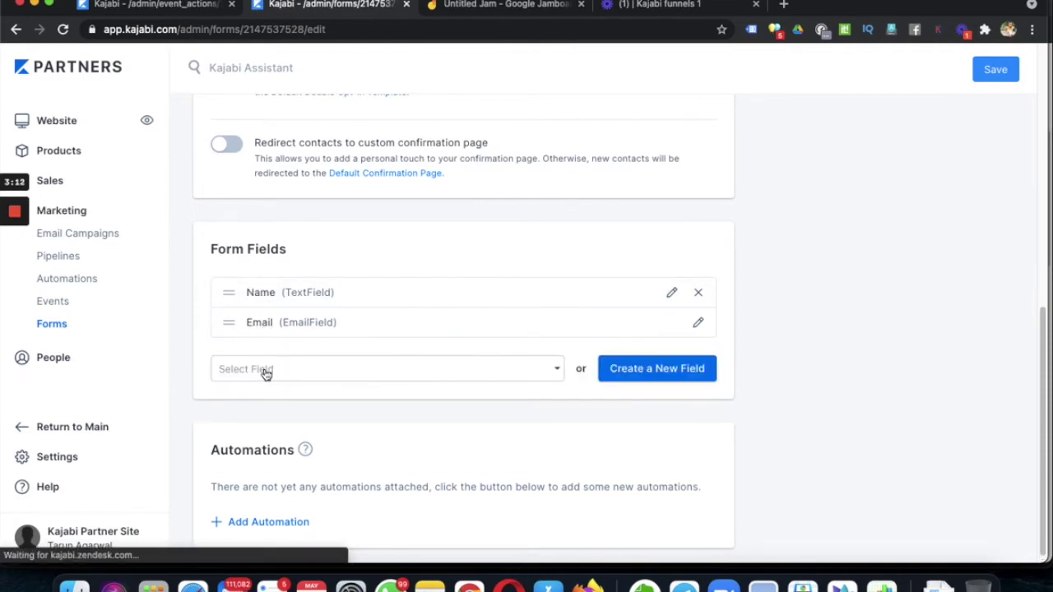
click(362, 369)
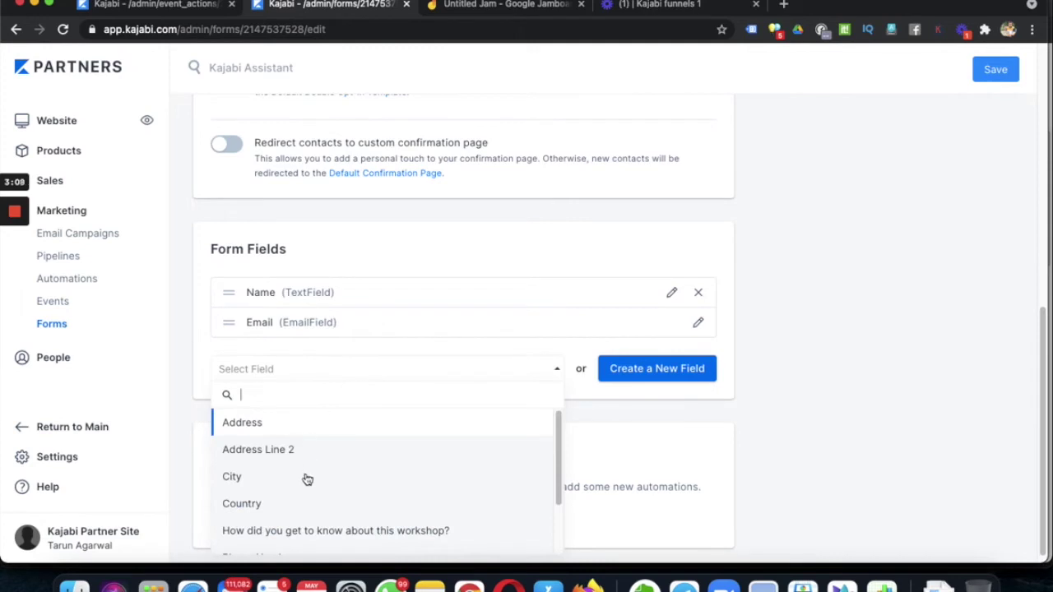
scroll(307, 479, down, 2)
click(305, 470)
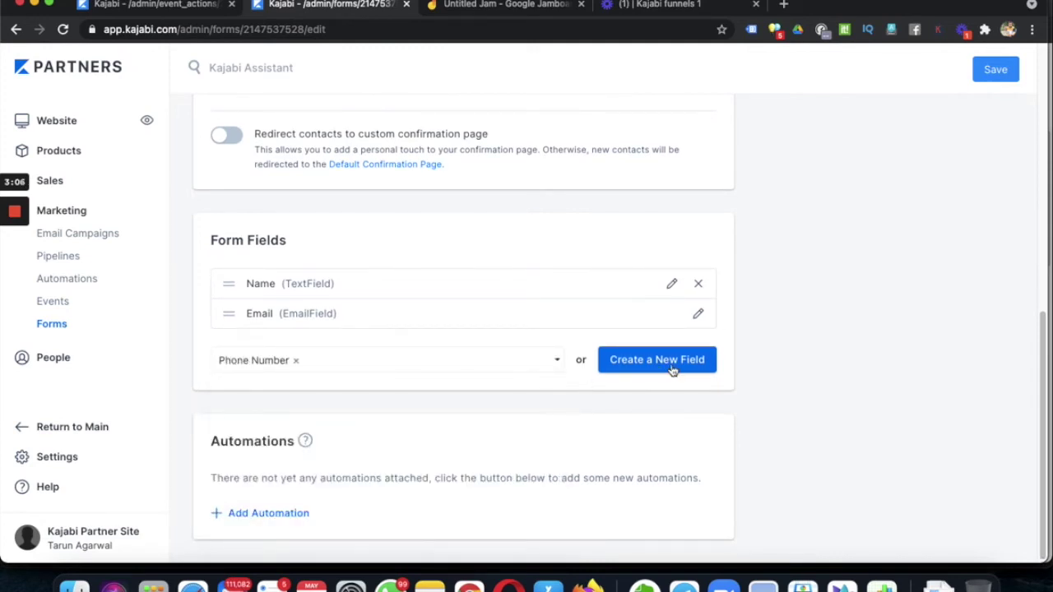
scroll(826, 367, down, 1)
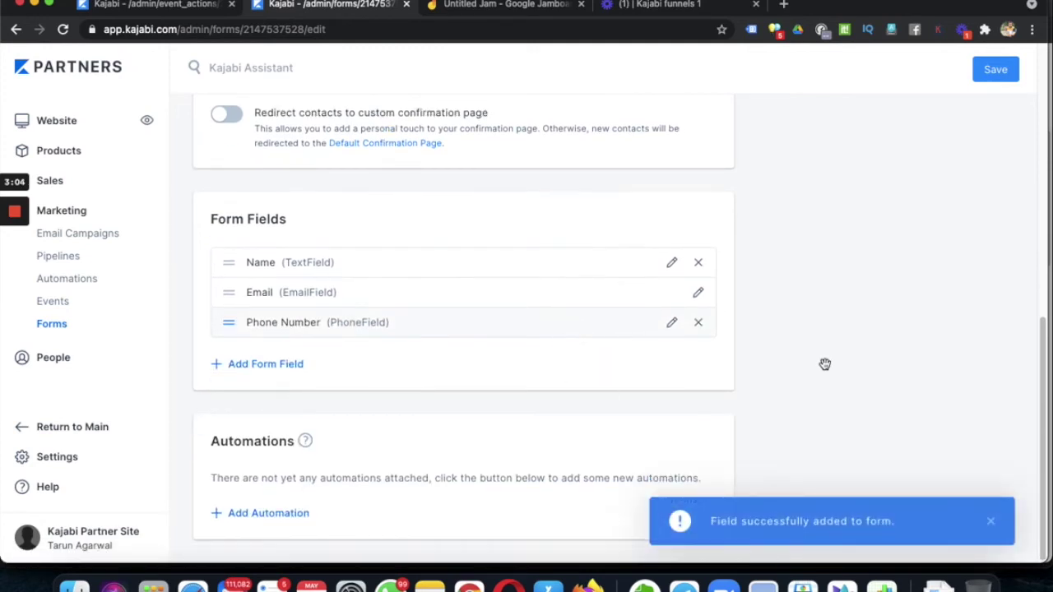
scroll(789, 369, up, 10)
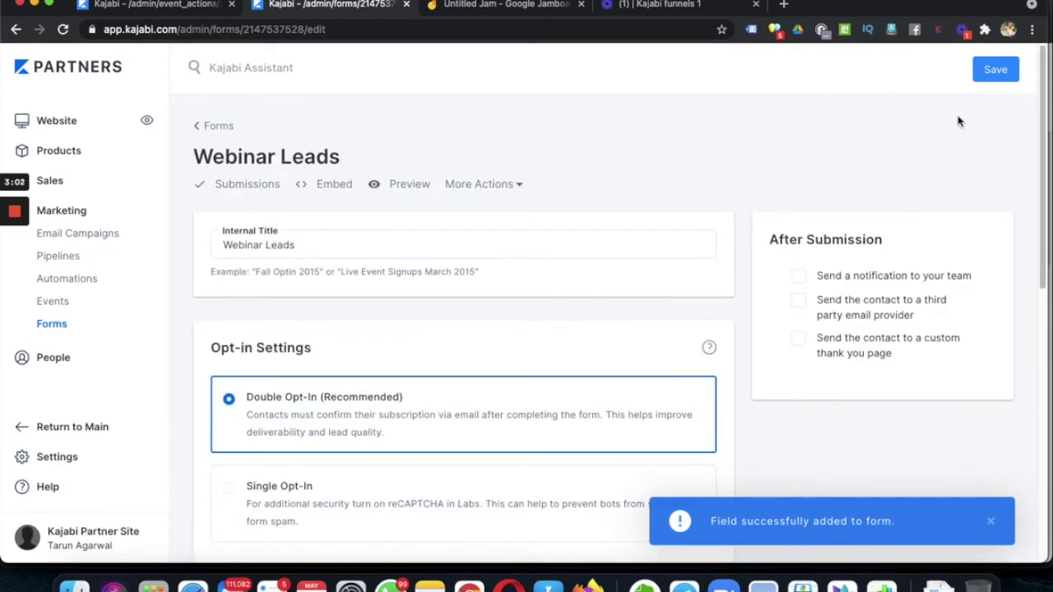
click(998, 71)
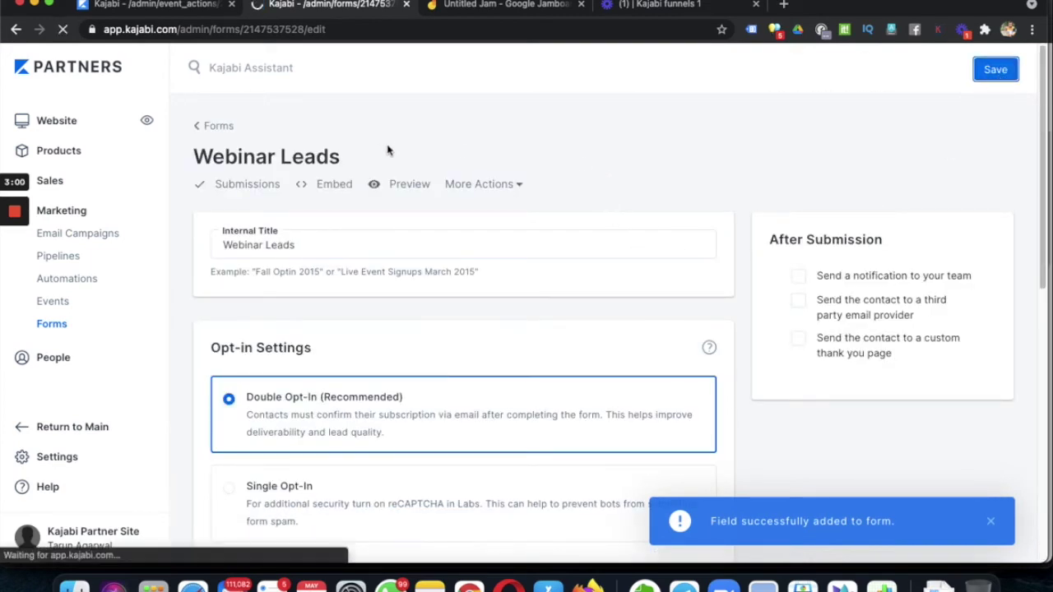
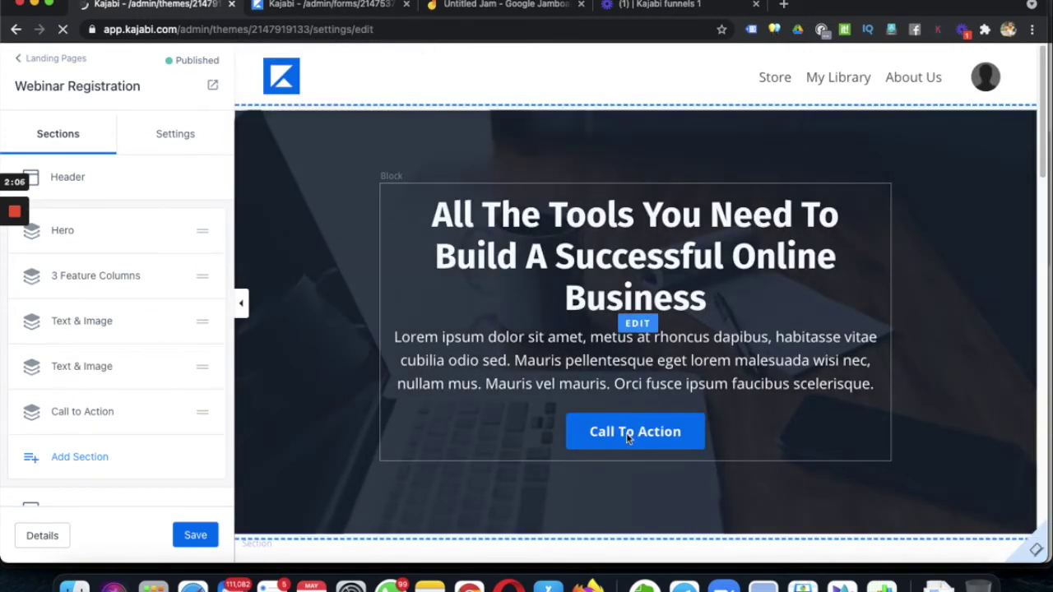
scroll(640, 417, down, 3)
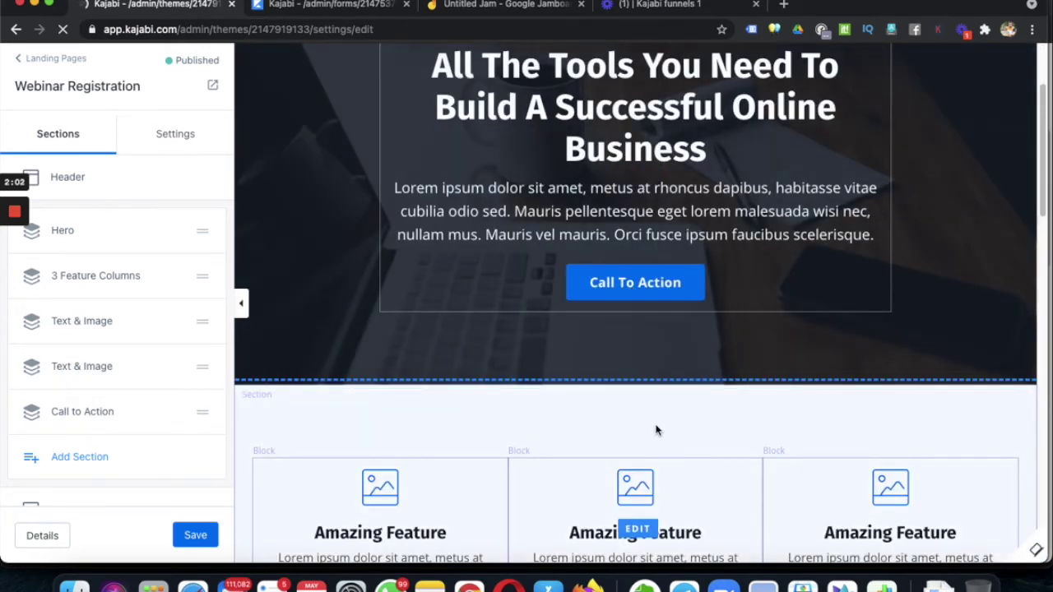
scroll(657, 428, down, 3)
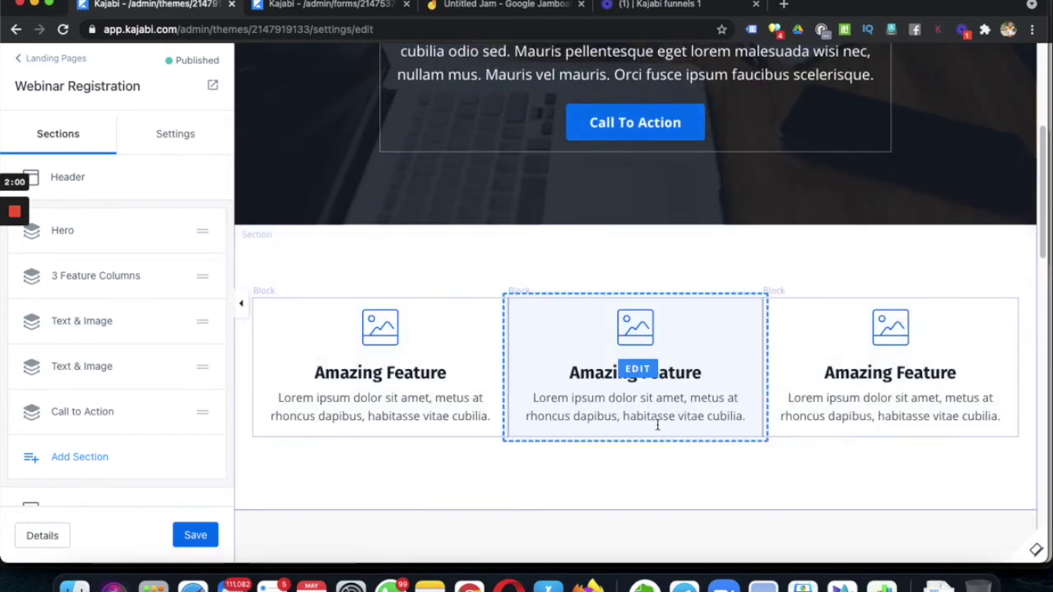
scroll(658, 426, down, 12)
scroll(659, 426, down, 10)
scroll(655, 374, up, 20)
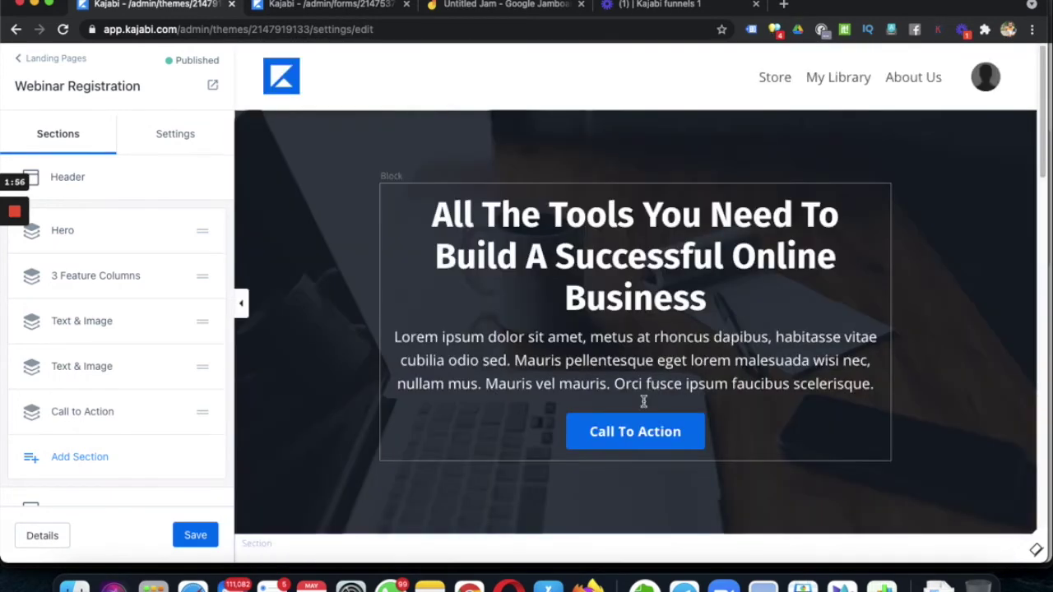
click(627, 436)
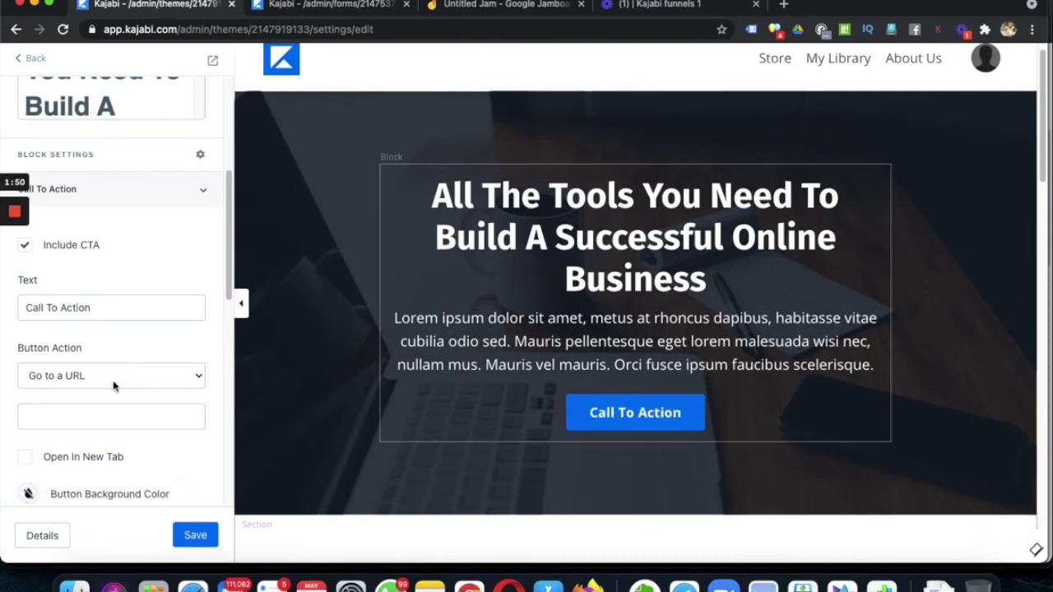
click(88, 376)
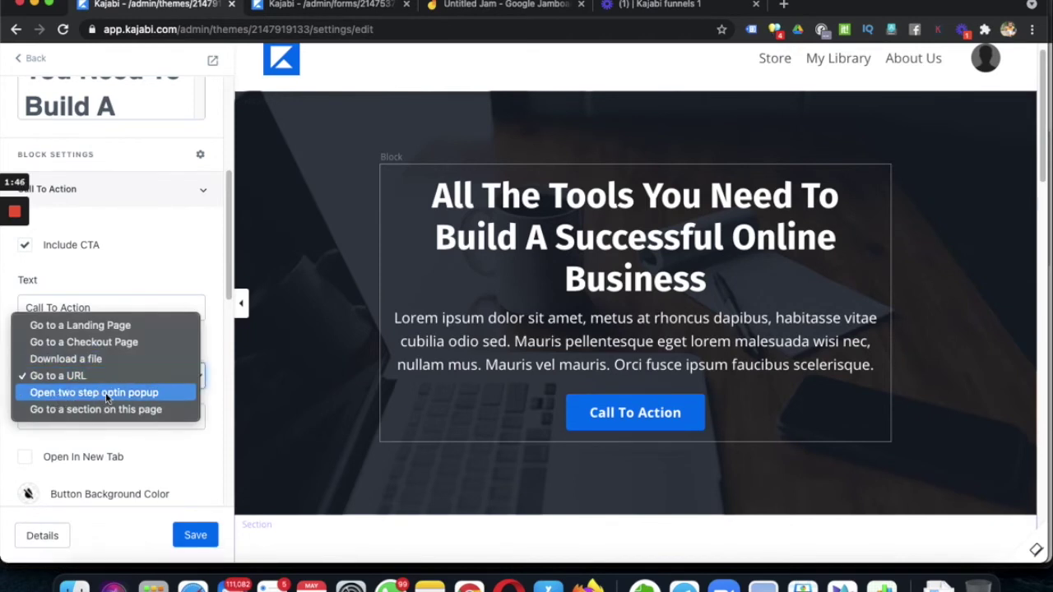
click(36, 61)
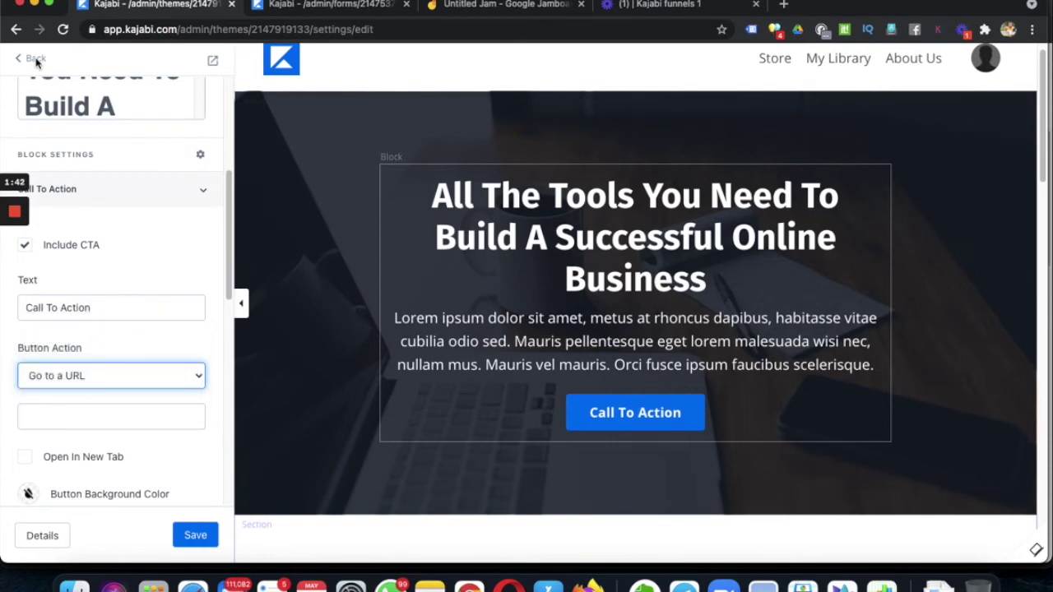
click(112, 382)
click(34, 61)
click(36, 62)
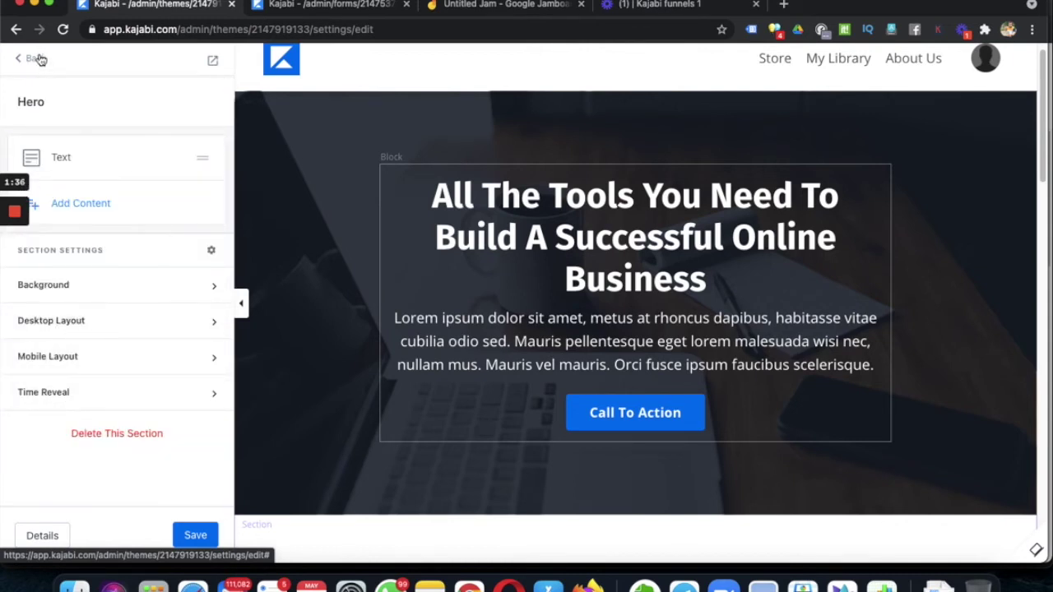
click(37, 60)
- Select the Webinar Leads form for the Two Step Optin popup's form block
scroll(98, 444, down, 3)
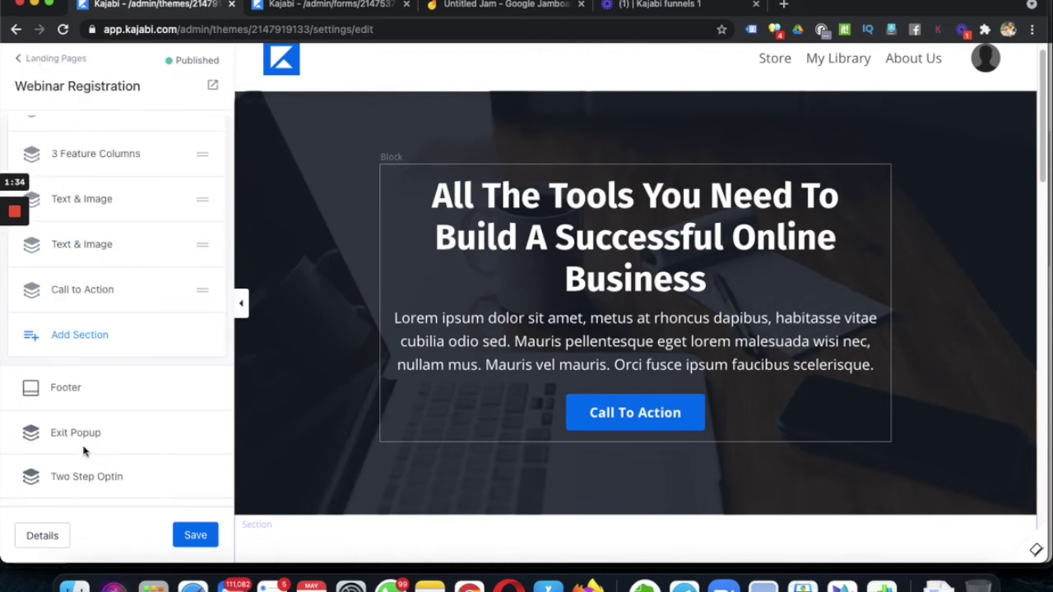
click(95, 481)
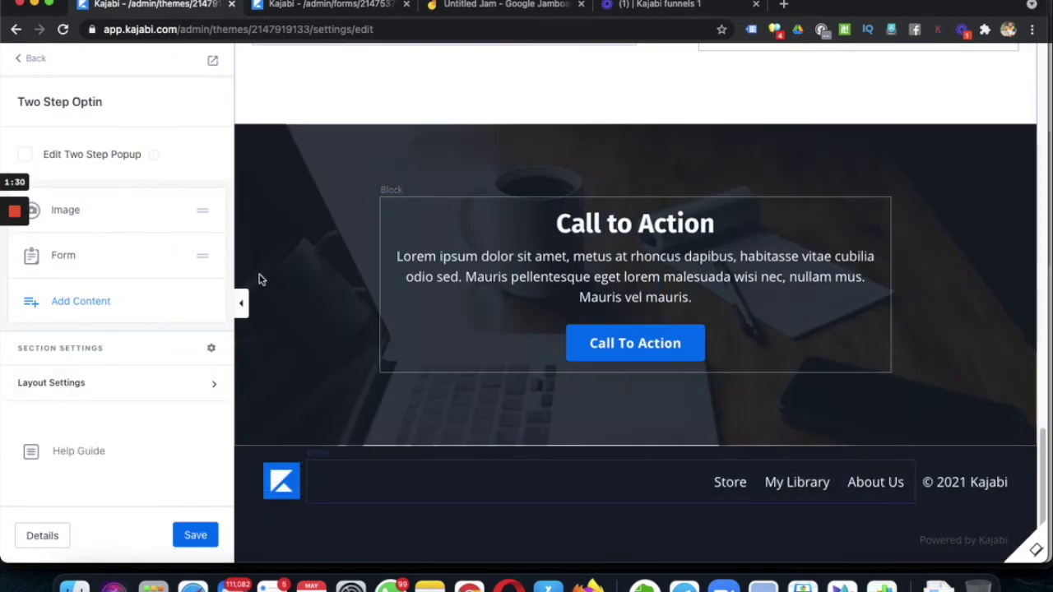
click(65, 256)
click(133, 245)
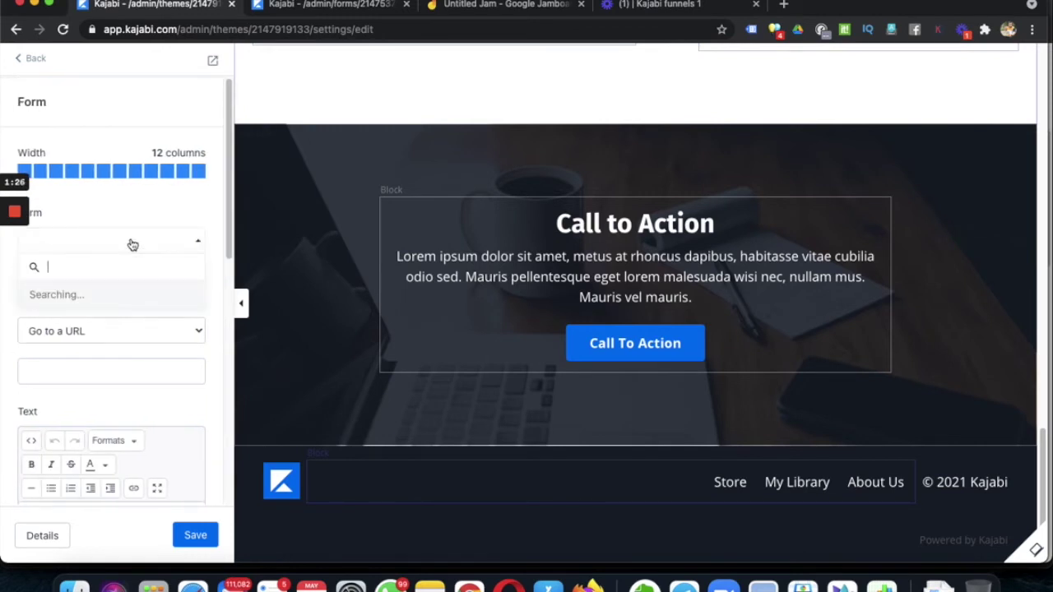
scroll(115, 363, down, 3)
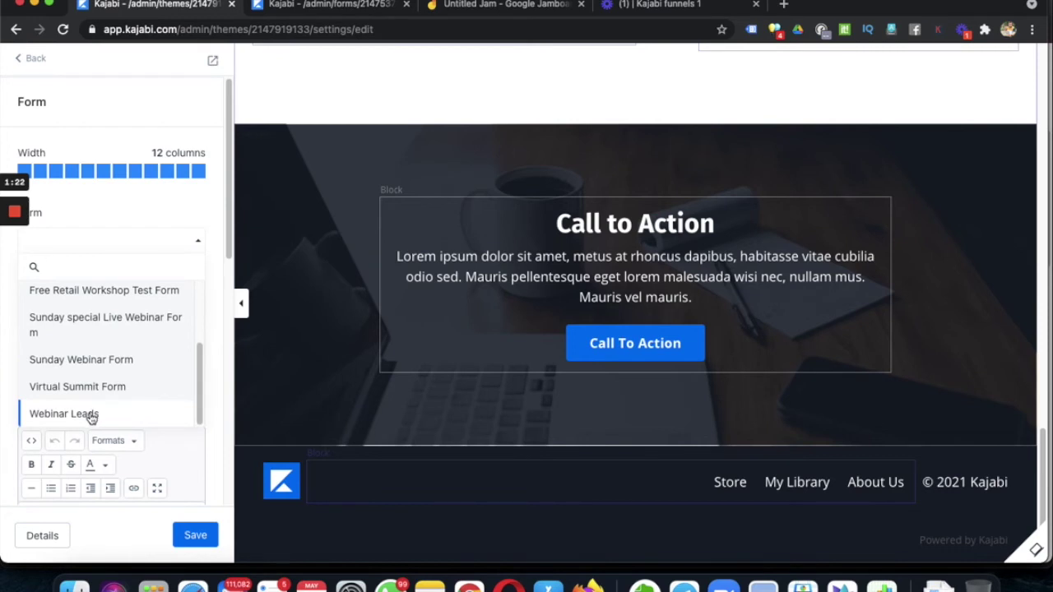
click(91, 417)
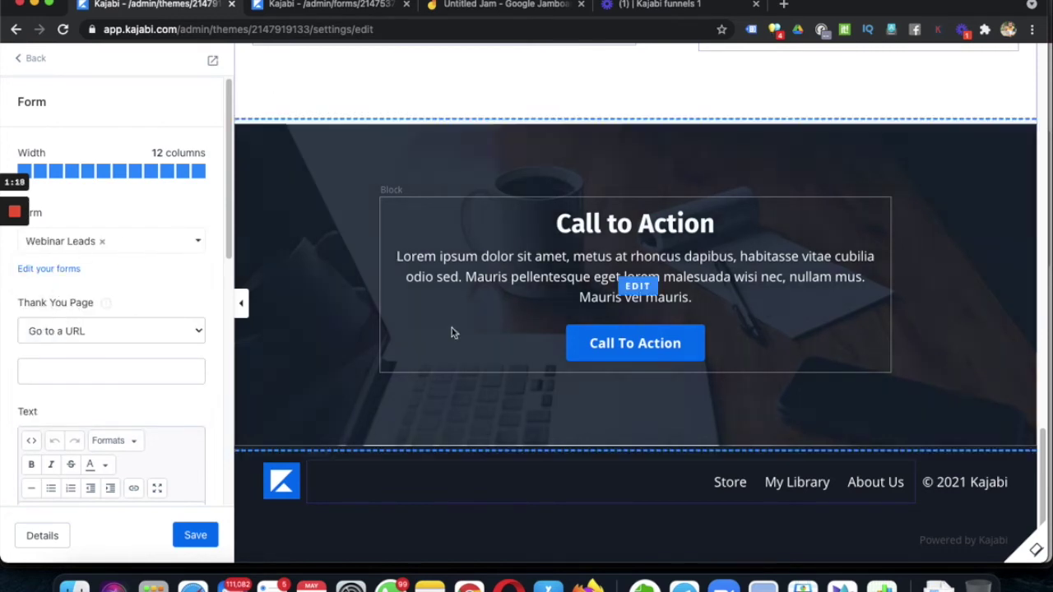
- Redirect sign-ups to the Webinar Thank you page landing page and save the form settings
click(79, 342)
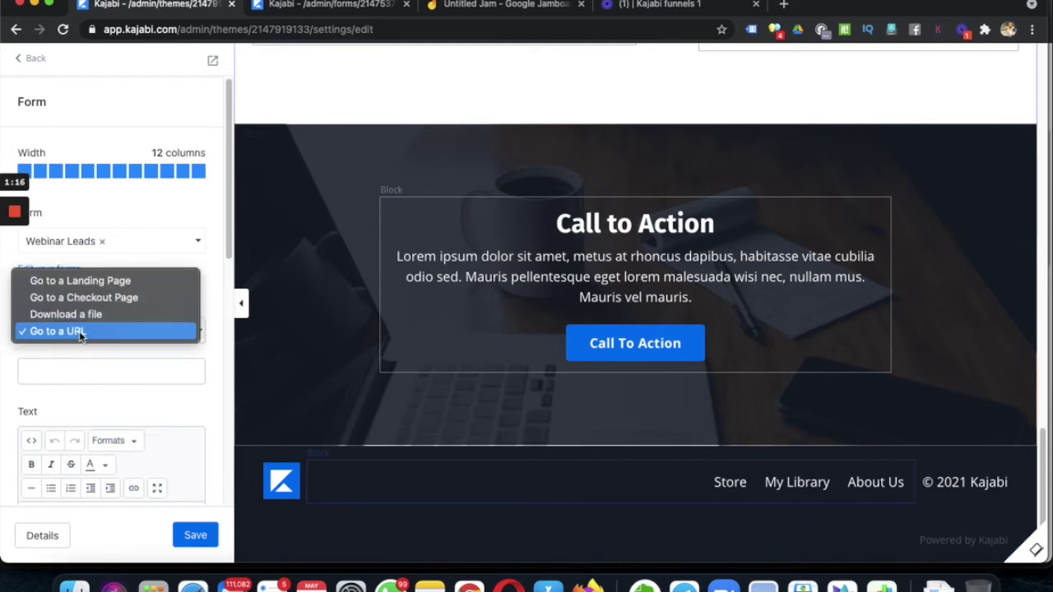
click(109, 286)
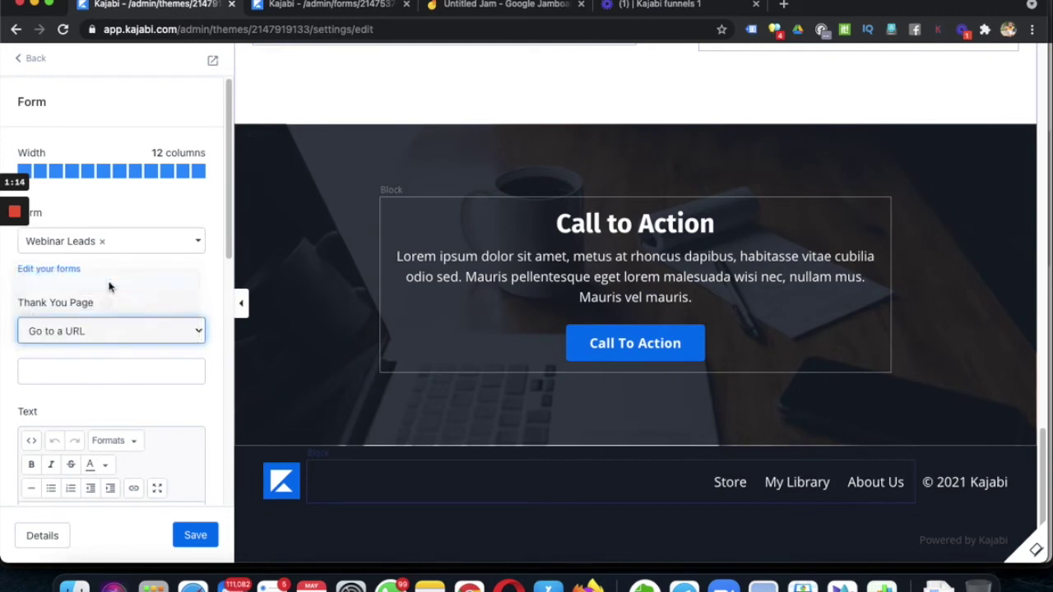
click(69, 376)
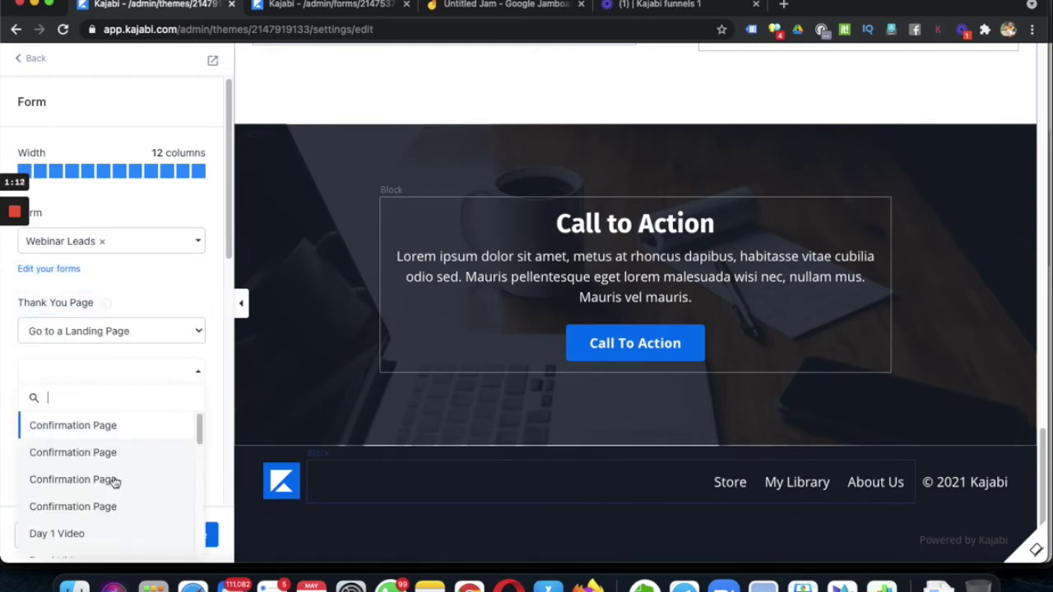
scroll(123, 485, down, 1)
text(webi)
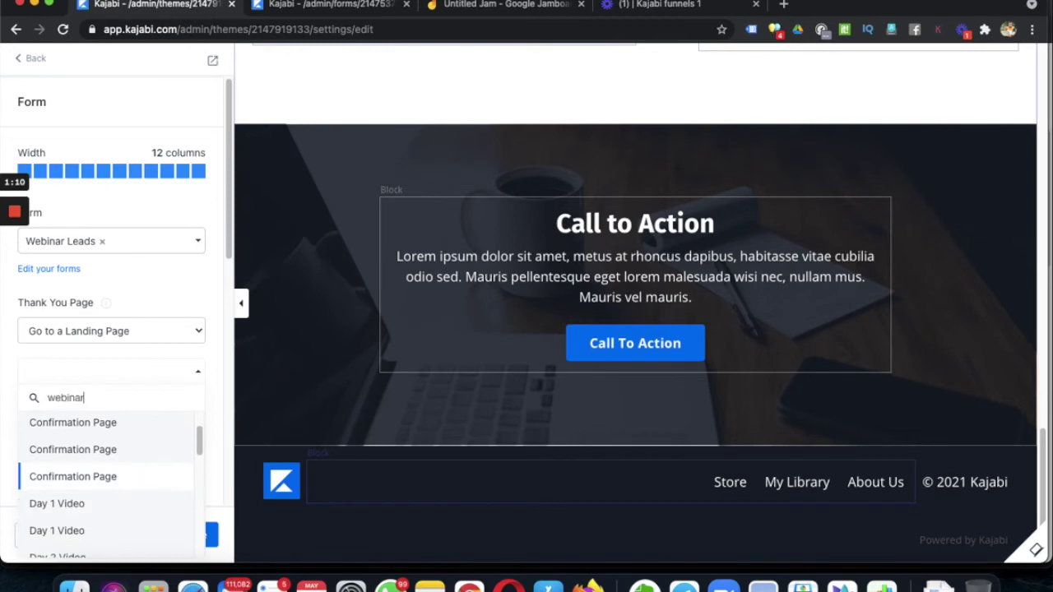
text(nar)
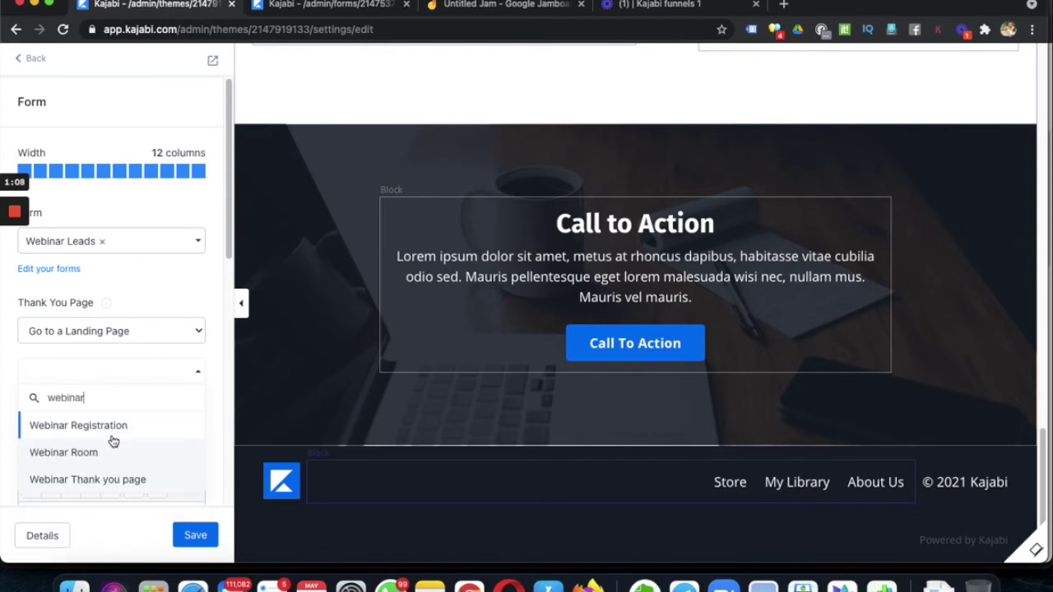
click(103, 480)
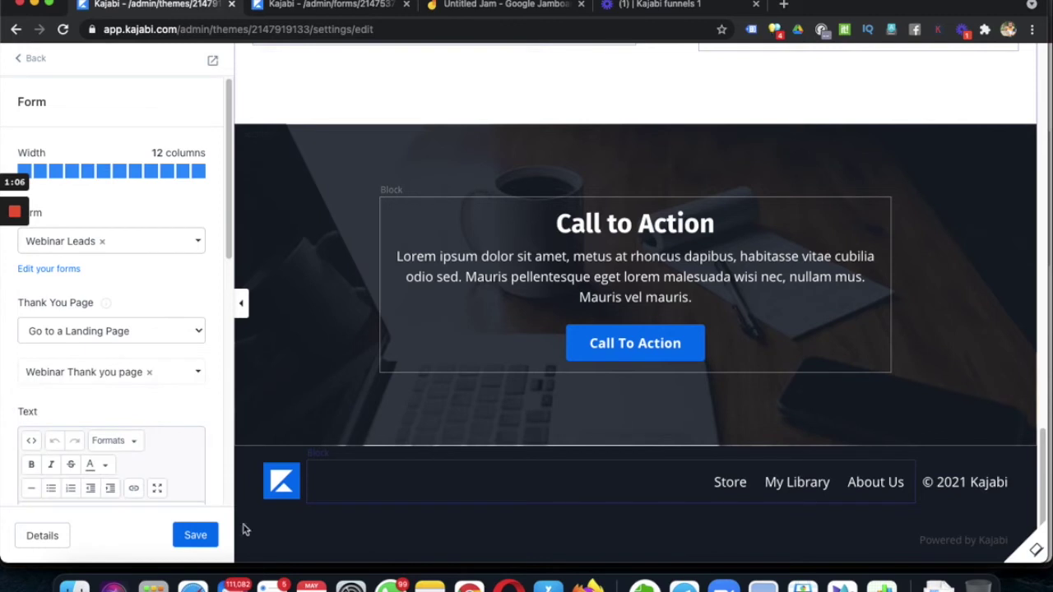
click(195, 546)
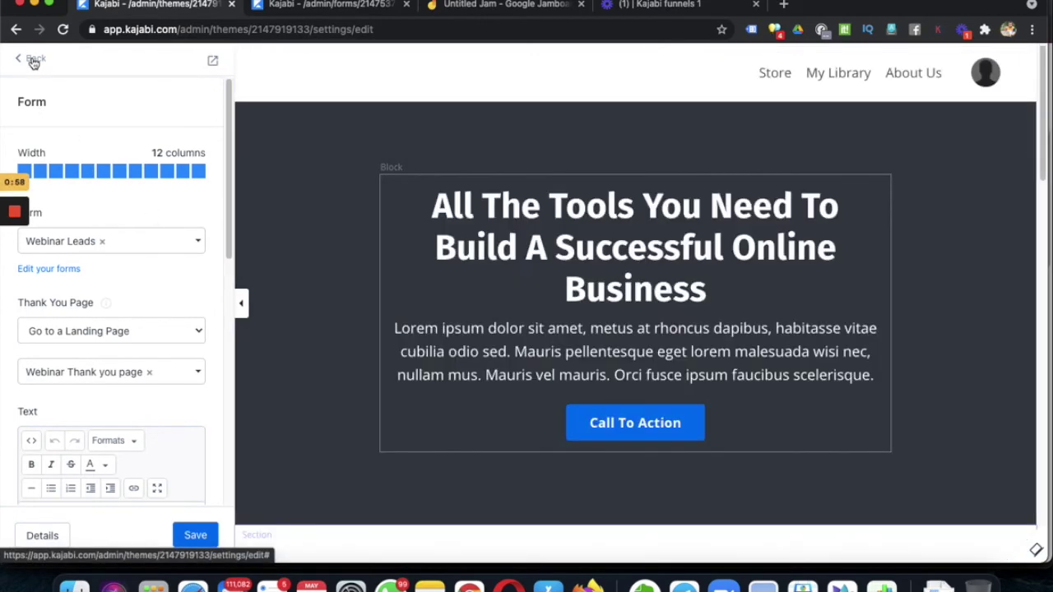
- Set the hero Call To Action button to open the two-step opt-in popup, save, and preview the page
click(33, 61)
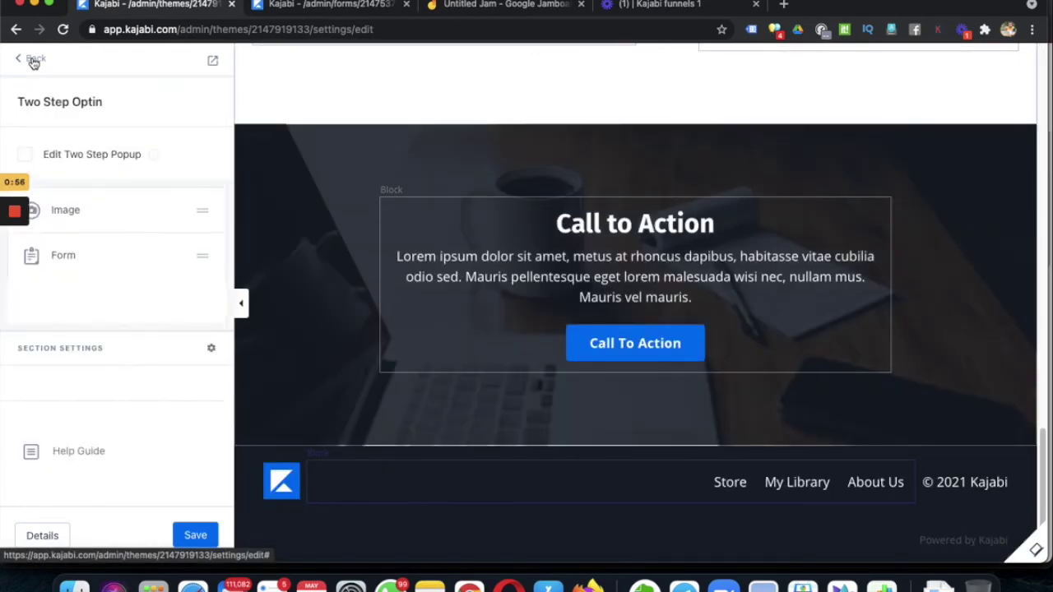
click(33, 61)
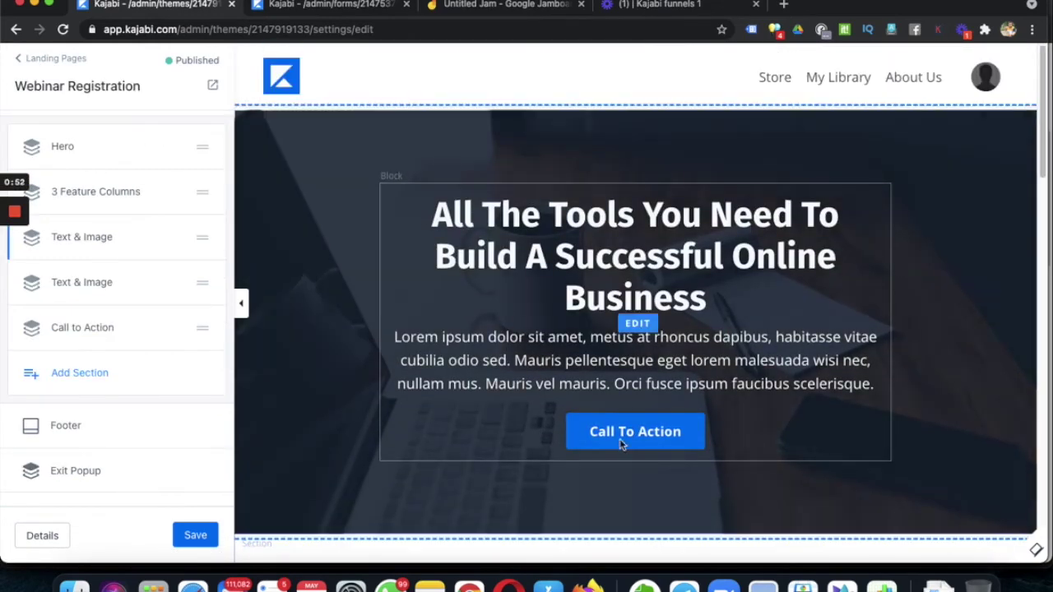
click(626, 435)
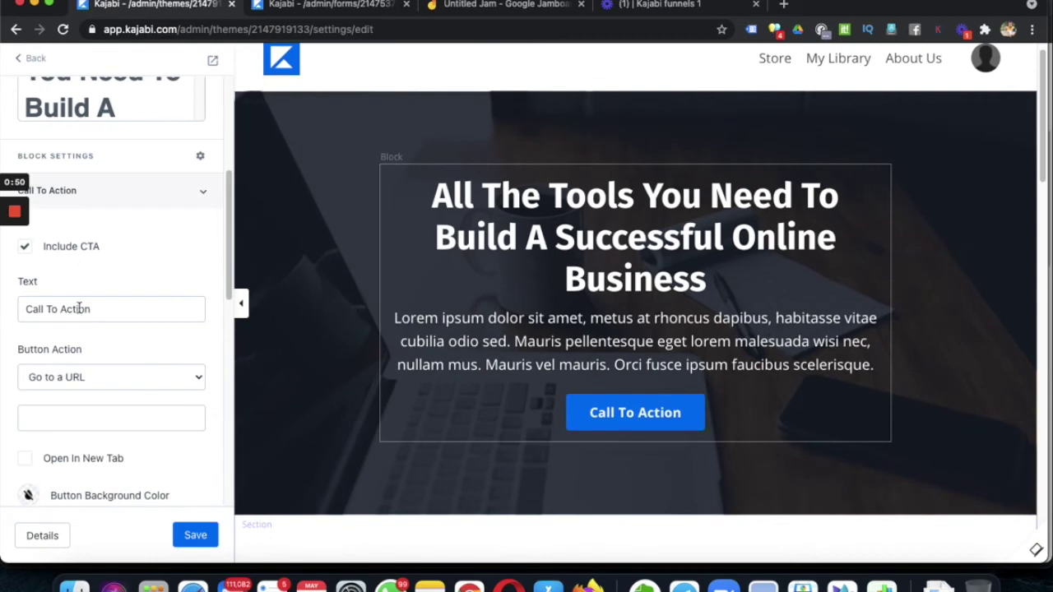
click(91, 378)
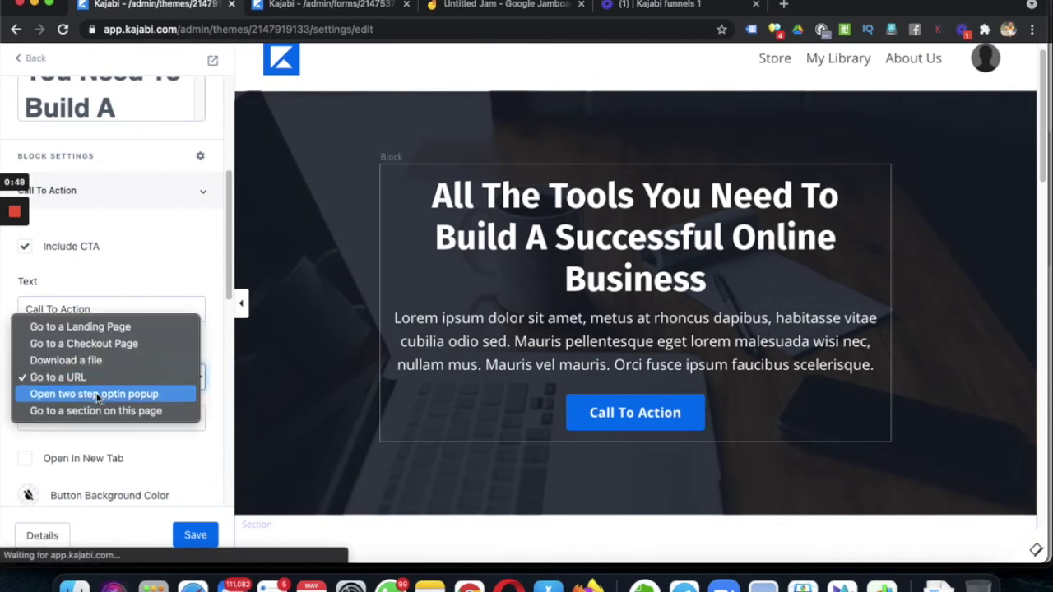
click(91, 377)
key(Down)
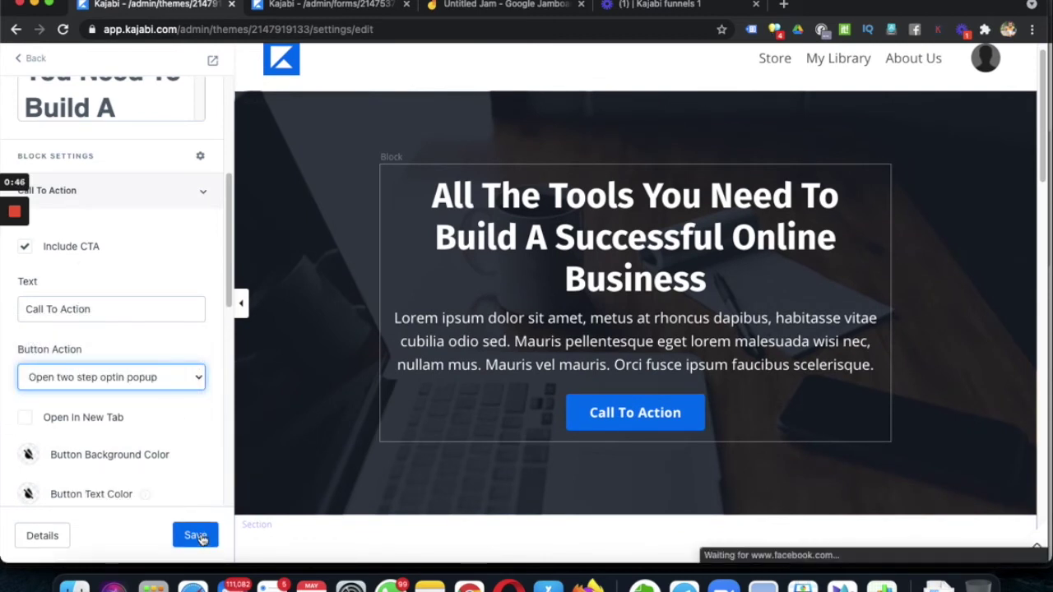
click(198, 537)
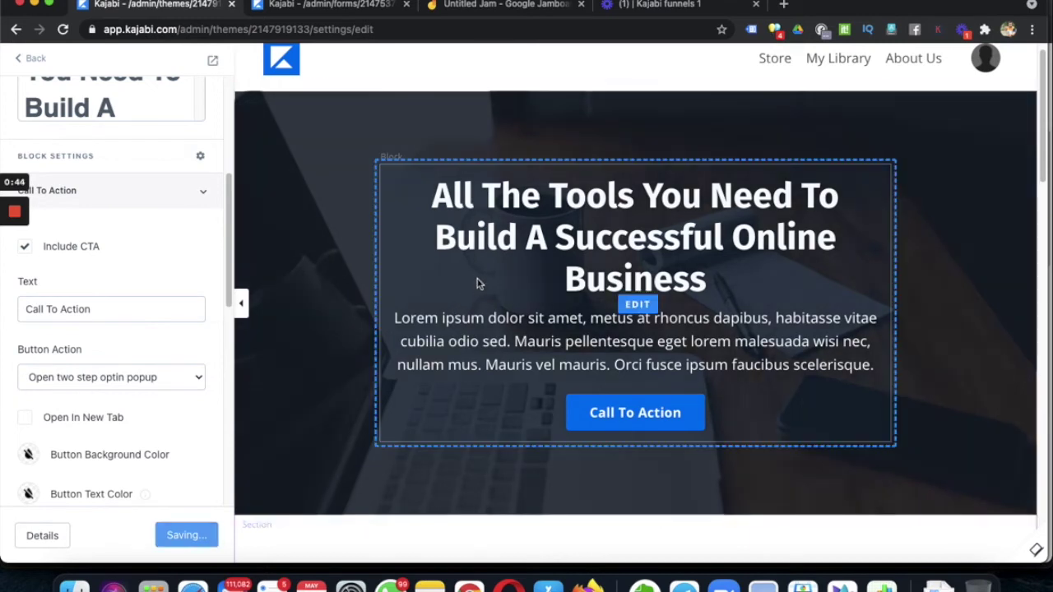
click(212, 61)
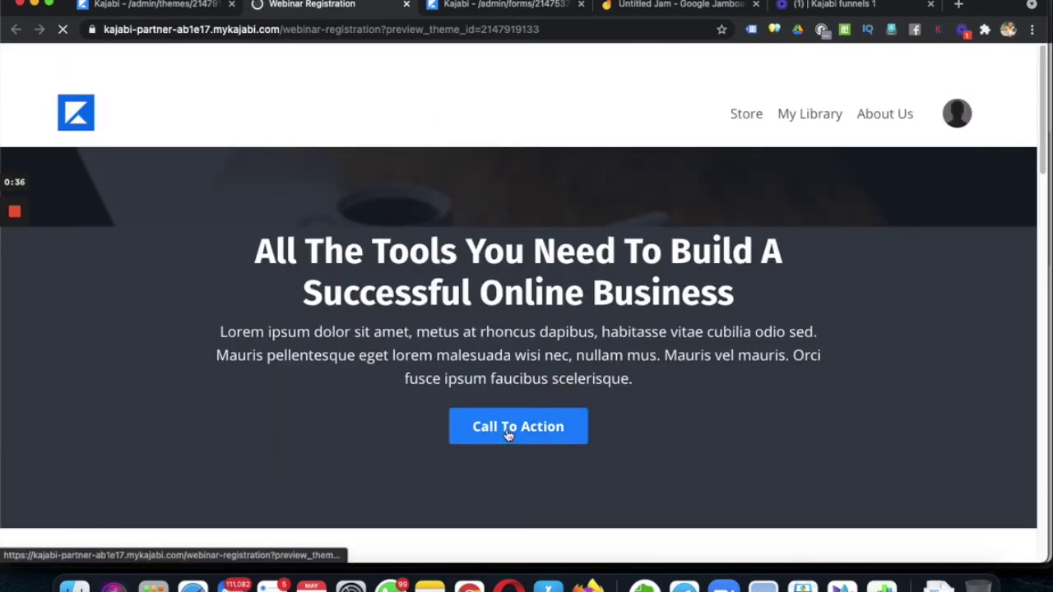
- Open the opt-in popup from the hero button and submit a test name, email and phone number
click(507, 427)
scroll(494, 362, down, 2)
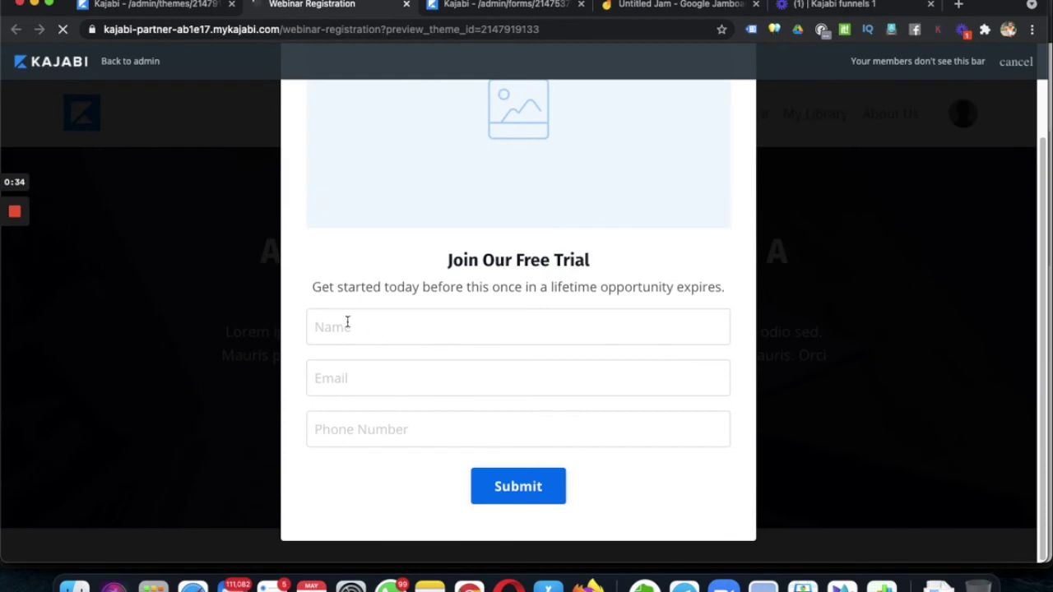
click(357, 329)
text(Tar)
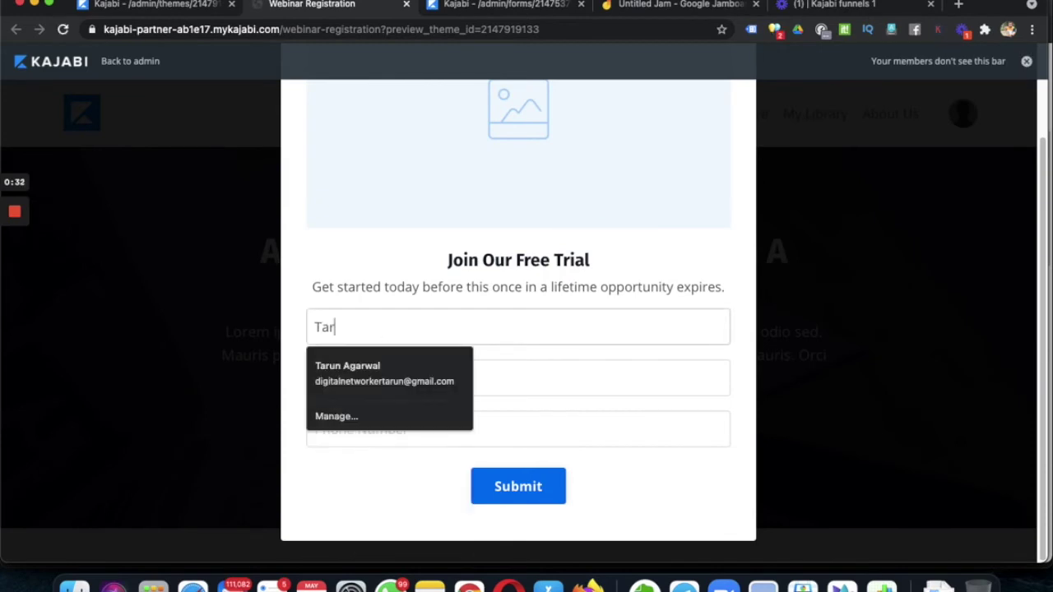
text(un)
key(Tab)
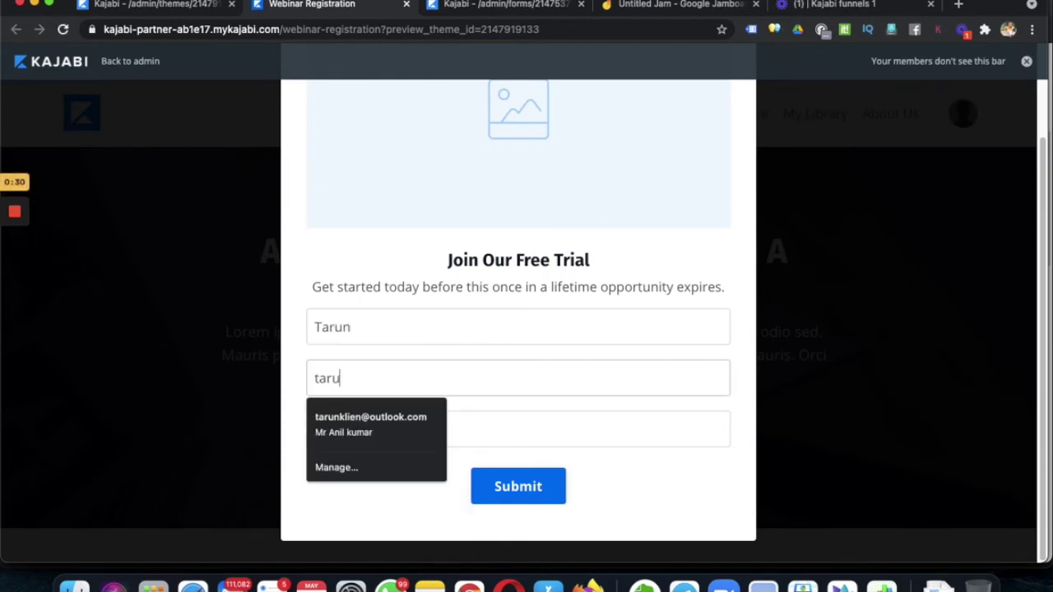
key(Tab)
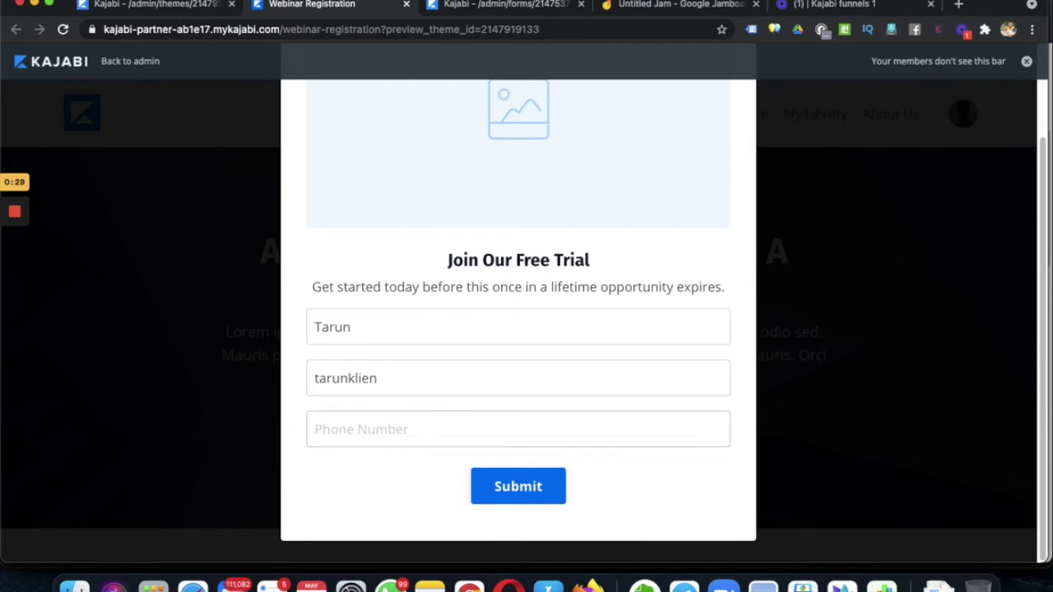
key(Down)
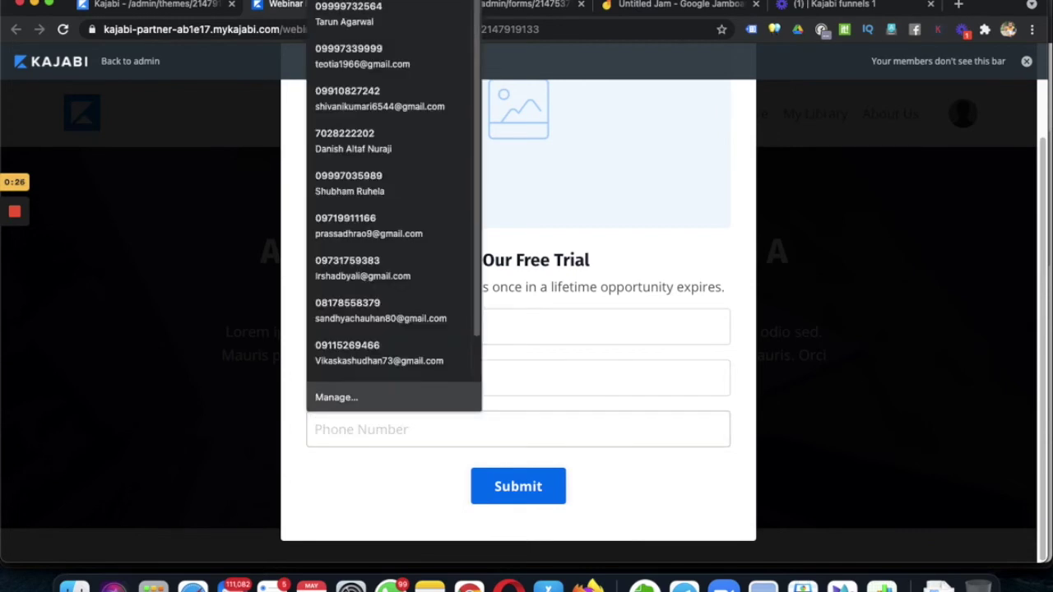
click(626, 370)
text(@gmail.com)
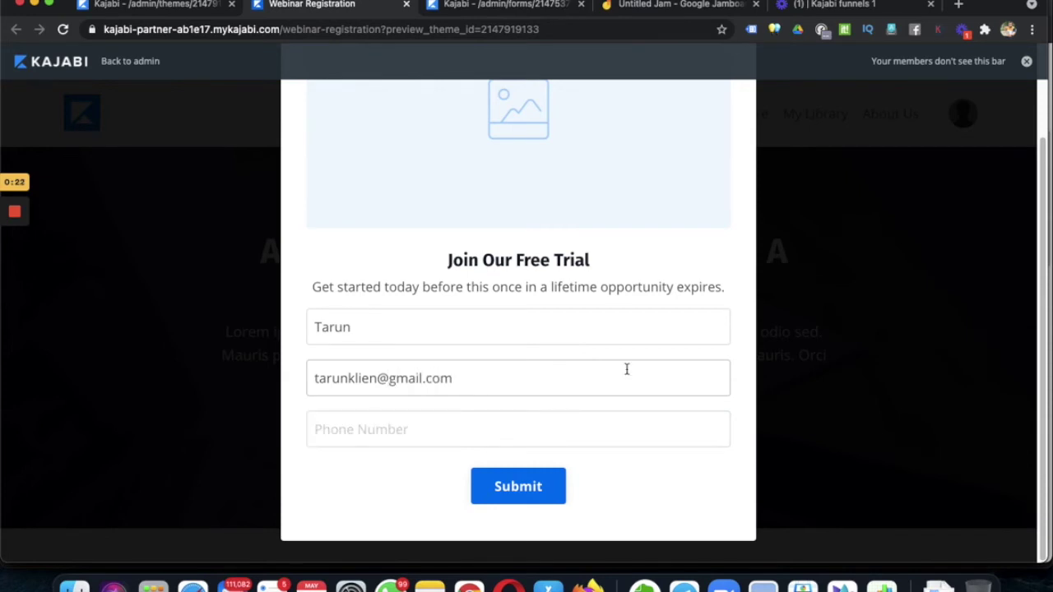
click(385, 429)
text(9999999999)
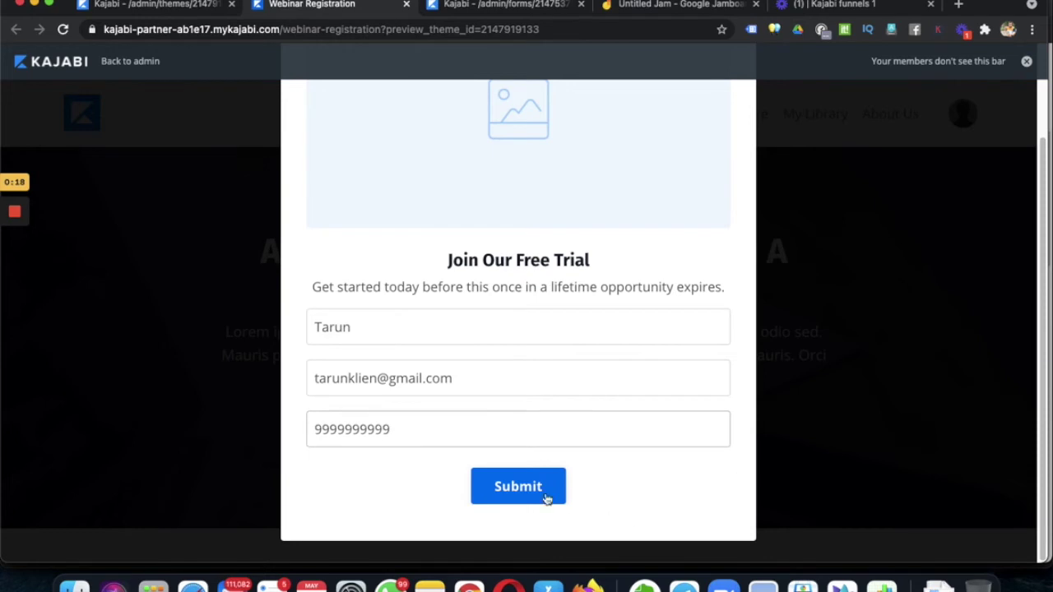
key(Return)
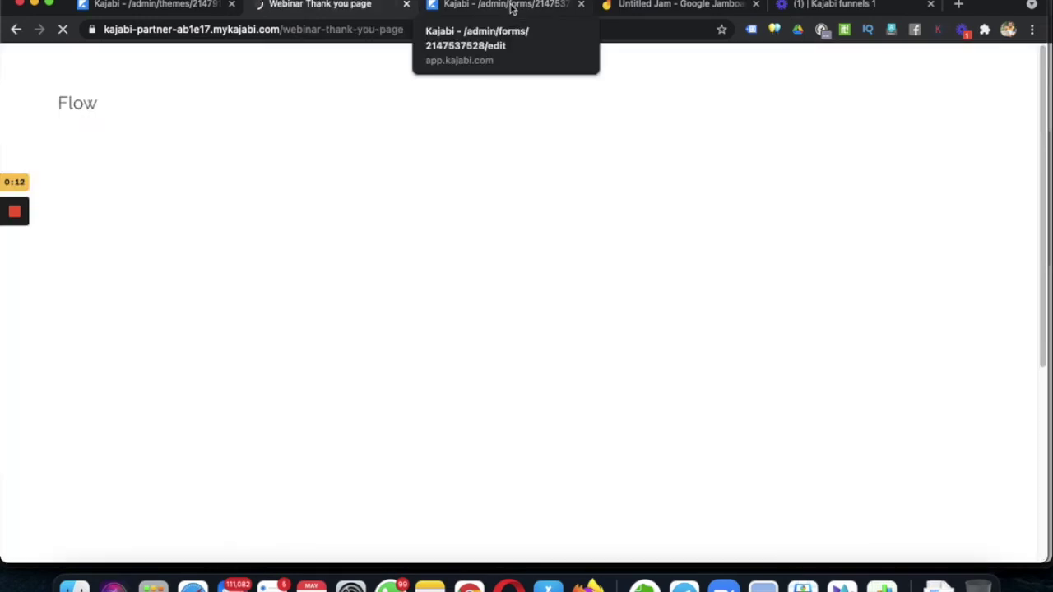
- Check the Thanks for connecting! page after submitting, then return to the Webinar Leads form editor
click(510, 9)
click(341, 8)
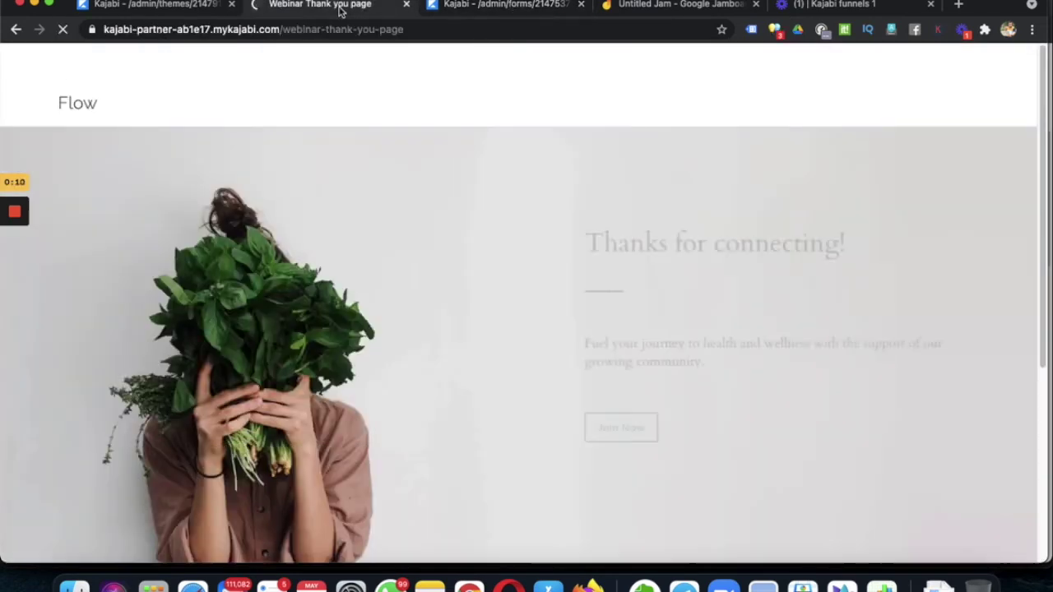
scroll(471, 328, down, 3)
scroll(639, 359, down, 3)
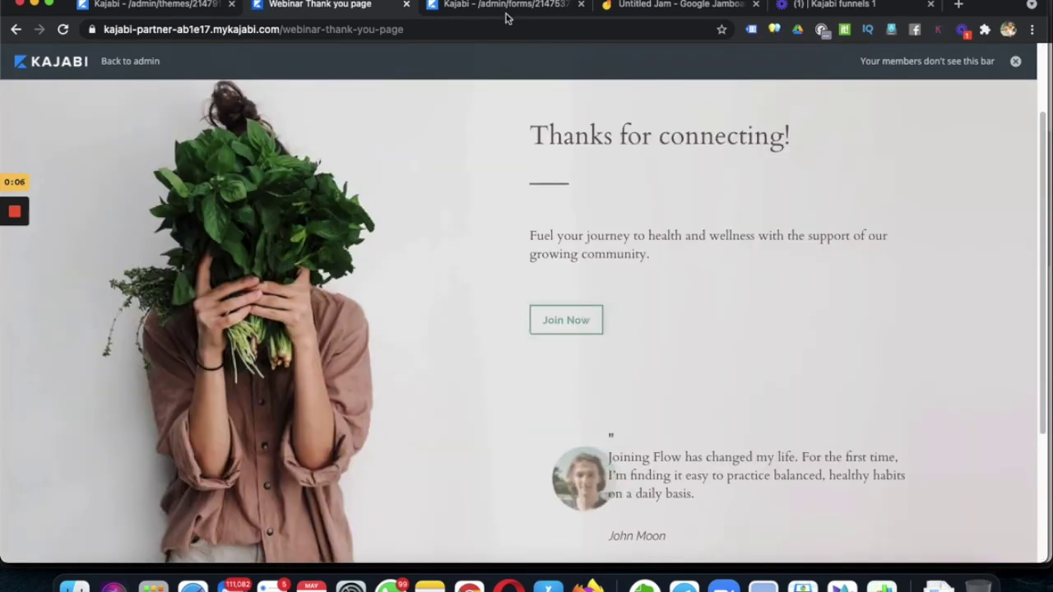
click(507, 6)
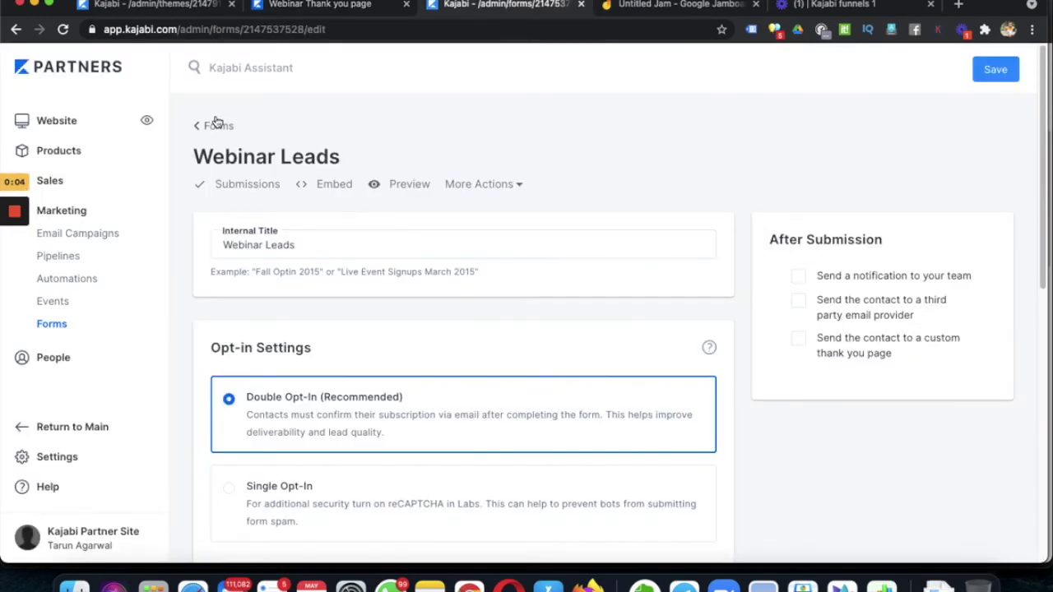
- Confirm the Webinar Leads form shows 1 submission, then return to the Hero section settings
click(257, 189)
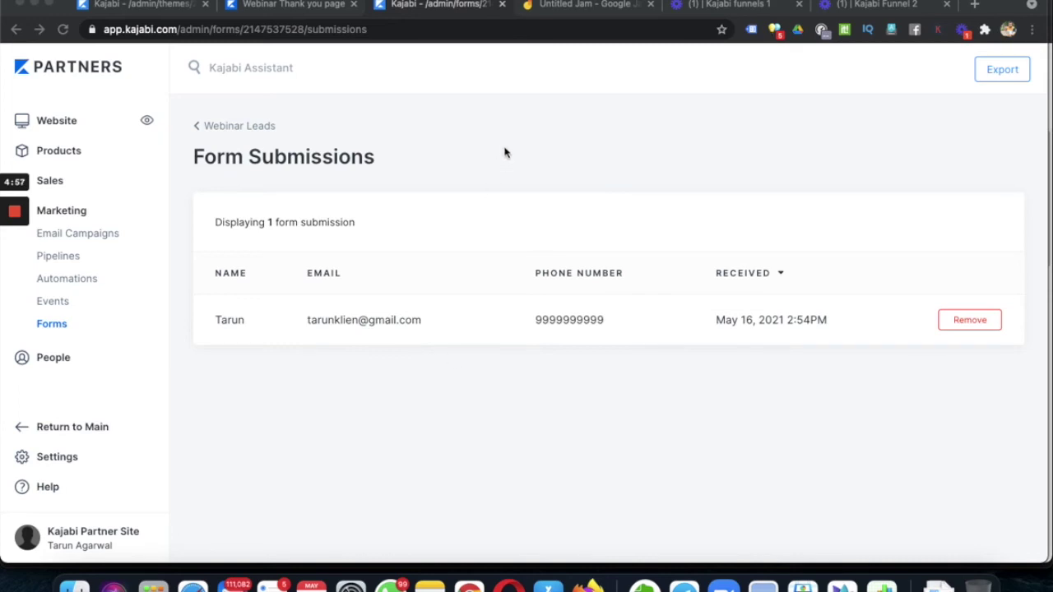
click(140, 5)
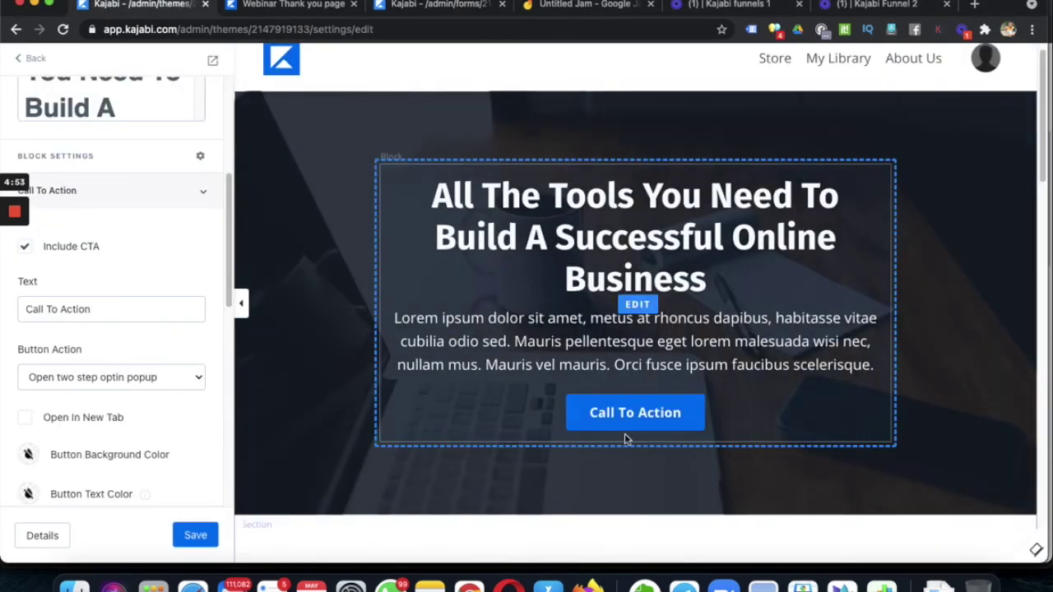
scroll(625, 455, down, 1)
click(31, 59)
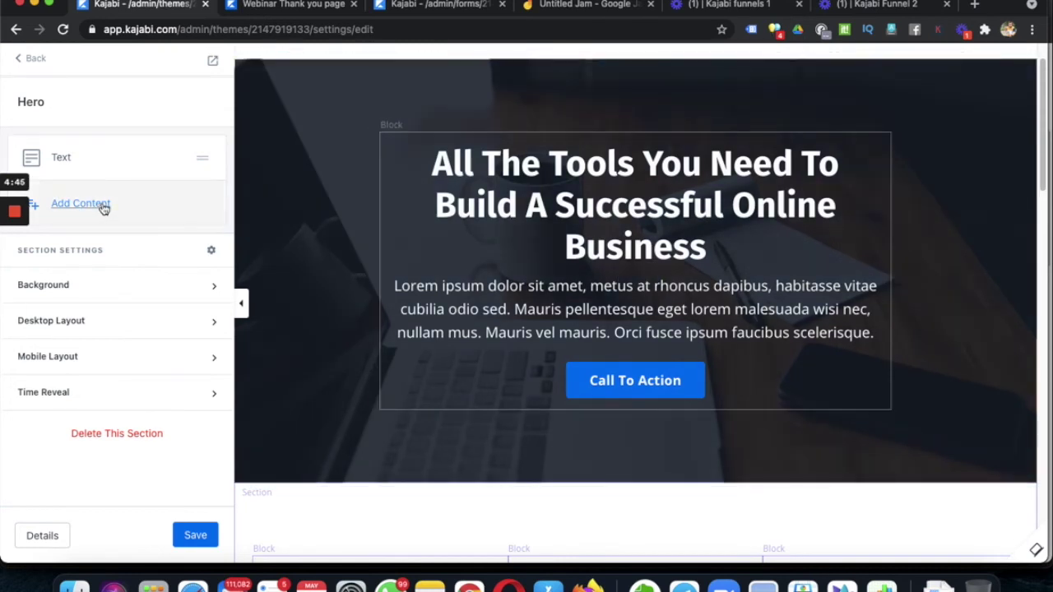
- Add a Form element to the Hero section from the Add Content grid
click(102, 207)
scroll(164, 407, down, 5)
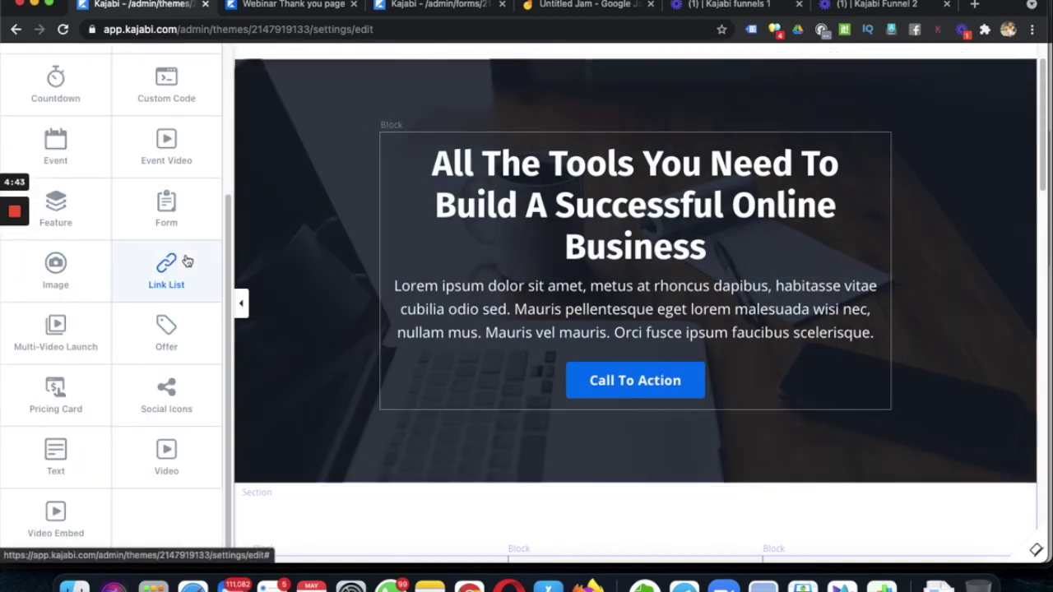
click(167, 211)
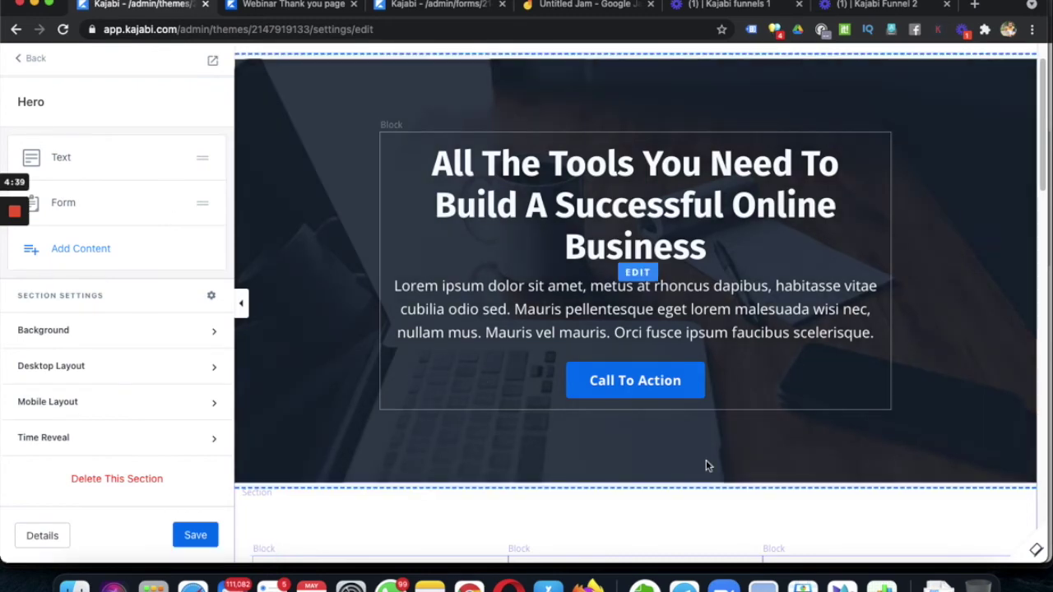
- Set the new Hero form block to display the Webinar Leads form
click(65, 216)
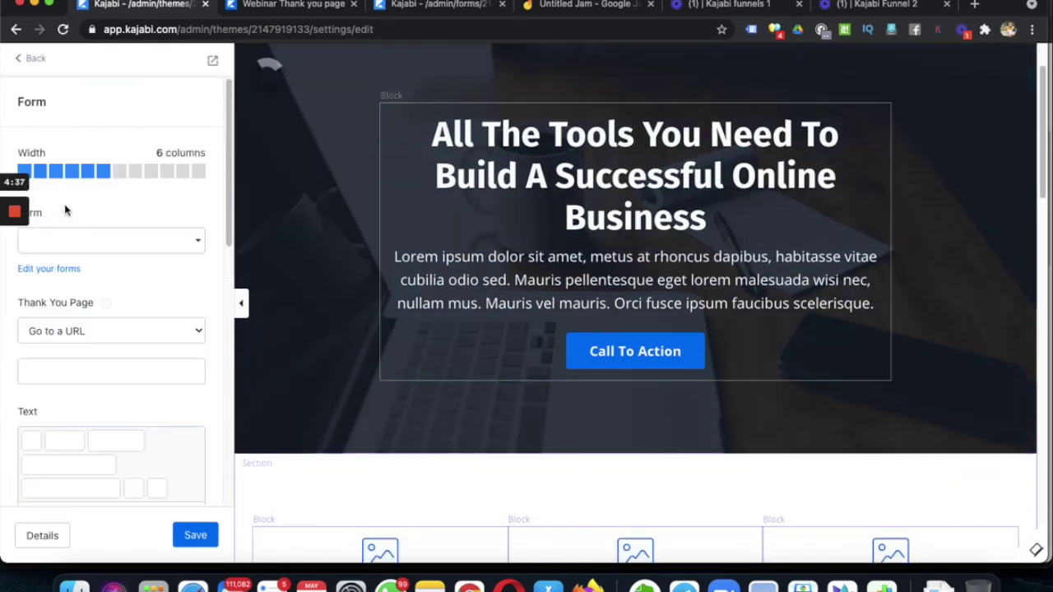
click(95, 252)
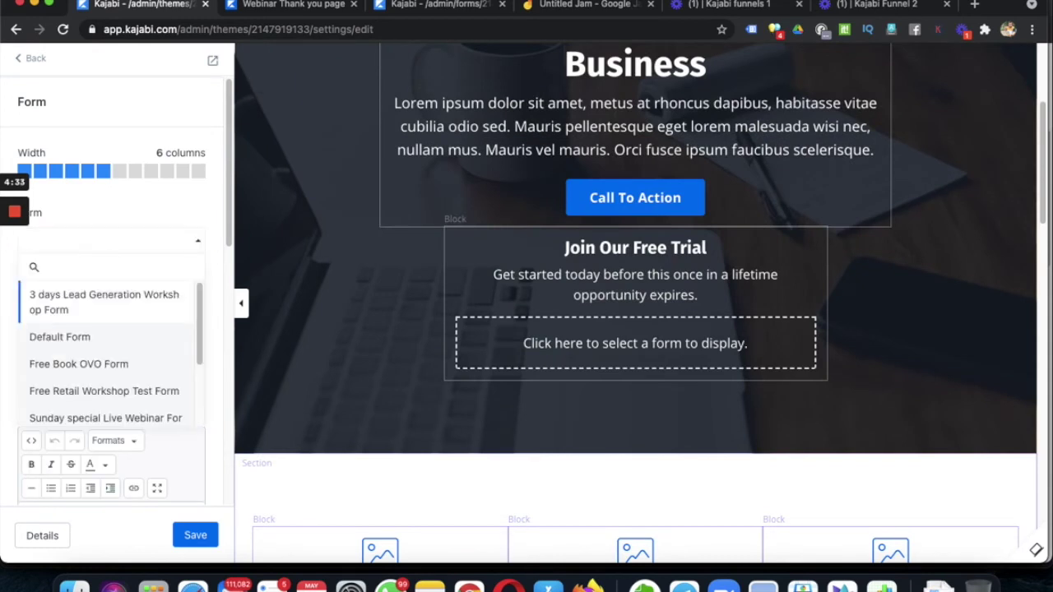
text(webinar)
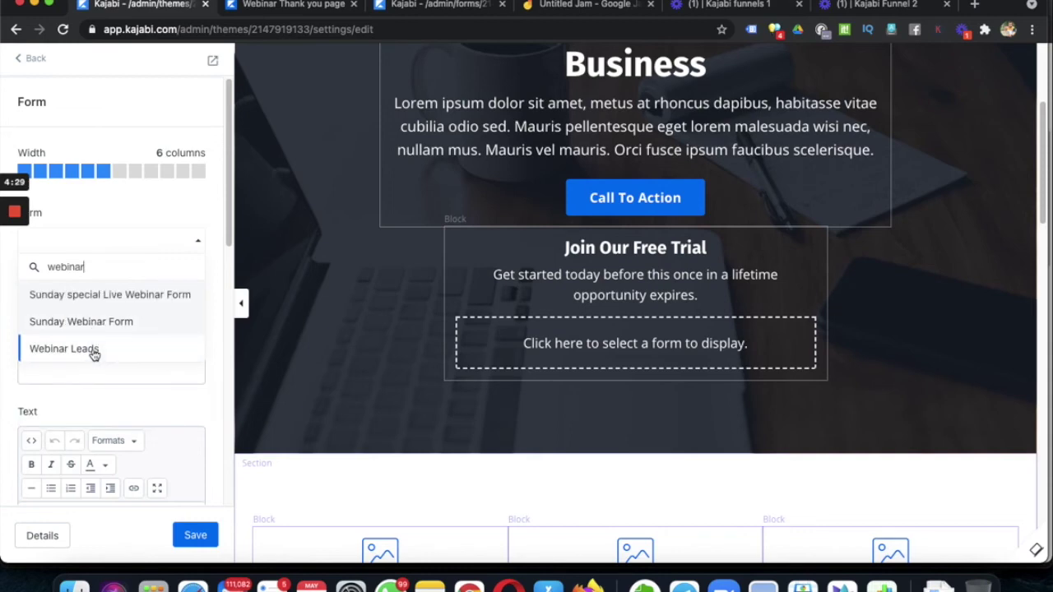
click(90, 350)
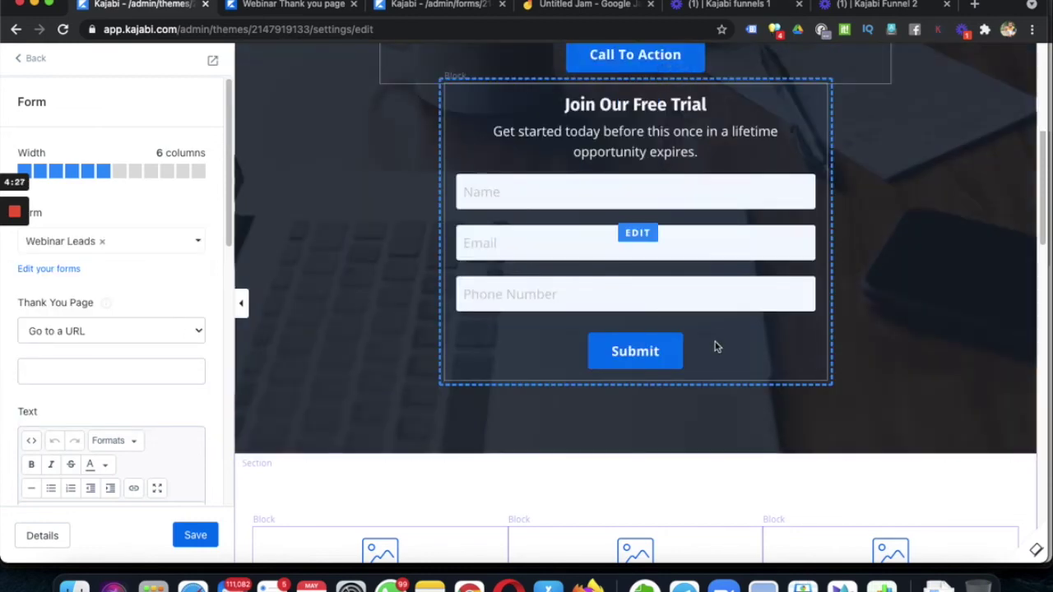
scroll(690, 362, up, 2)
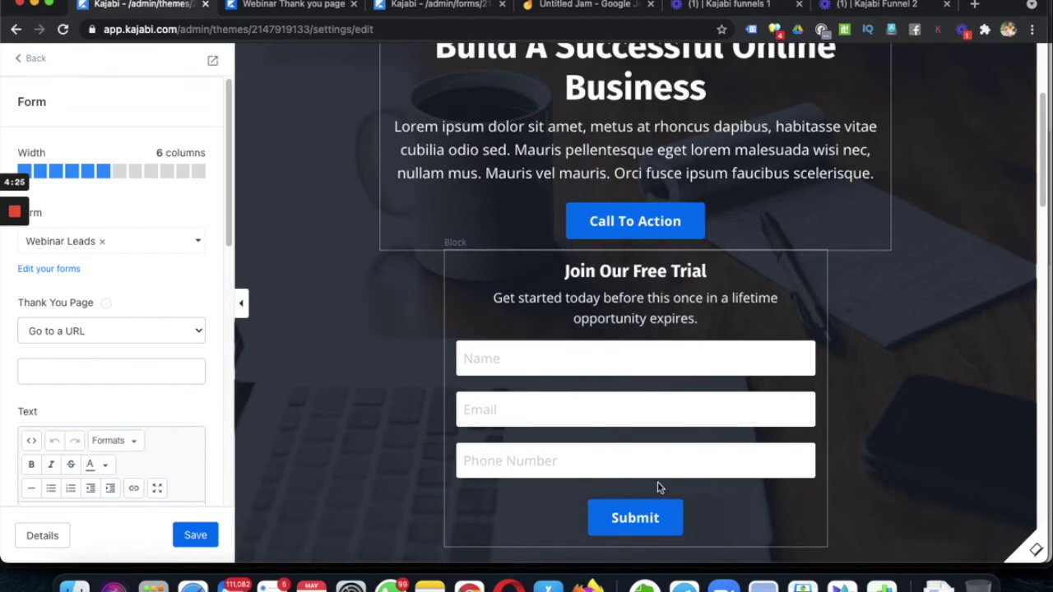
- Review the form block's Submit button settings
click(645, 526)
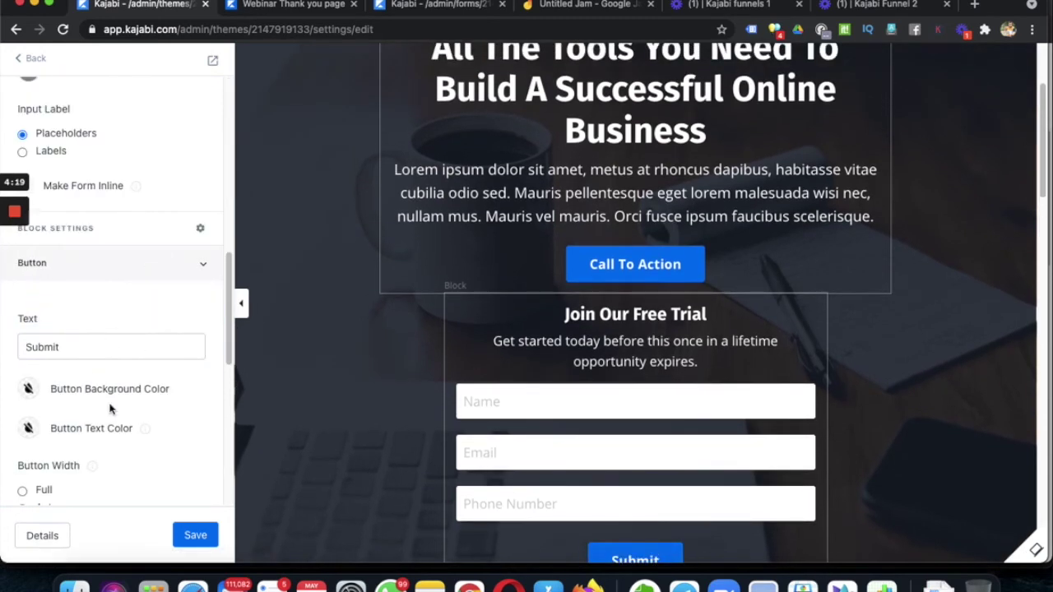
scroll(111, 400, down, 3)
scroll(111, 397, up, 4)
scroll(113, 387, down, 5)
scroll(113, 388, down, 5)
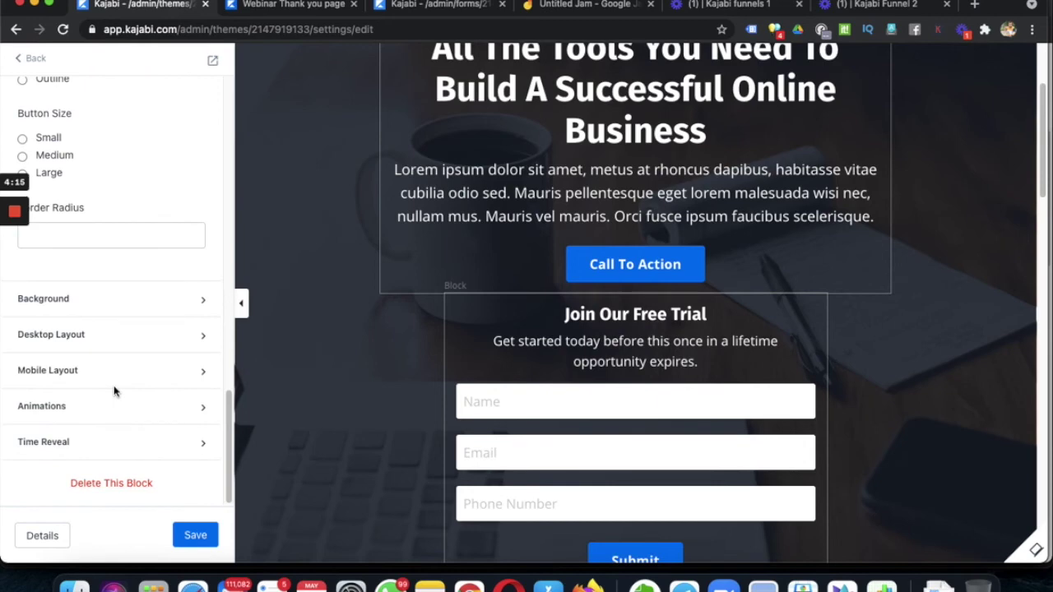
scroll(113, 387, up, 15)
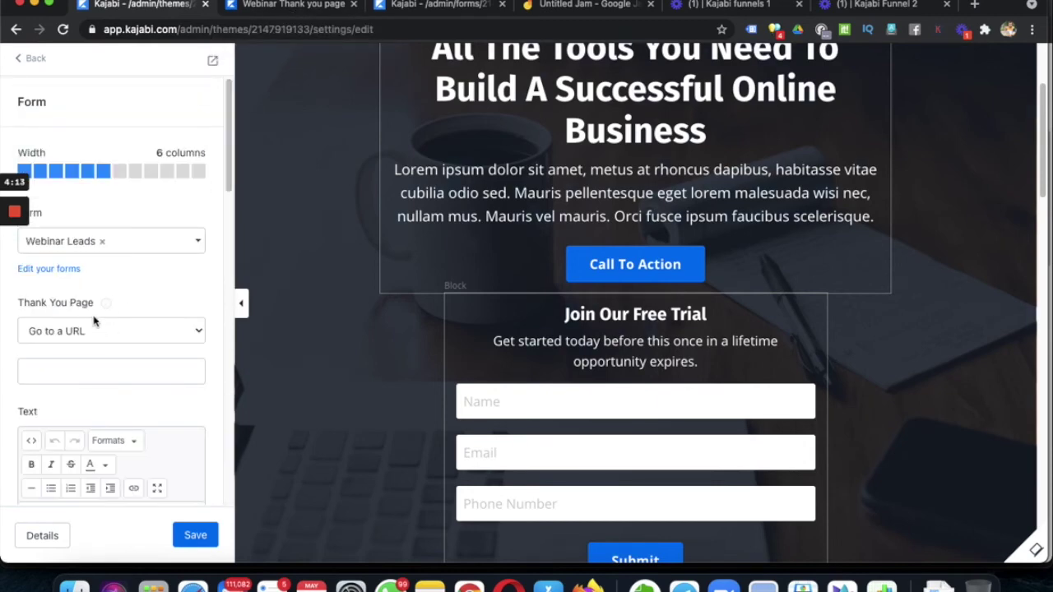
scroll(602, 488, down, 1)
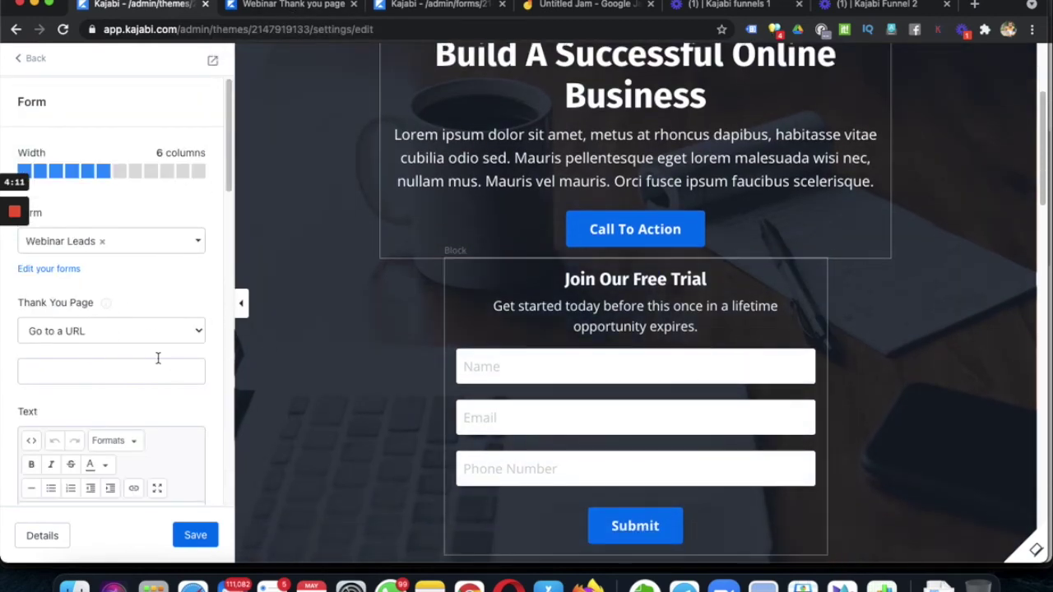
- Redirect the Hero form to the Webinar Thank you page, save, and switch to its form submissions
click(101, 333)
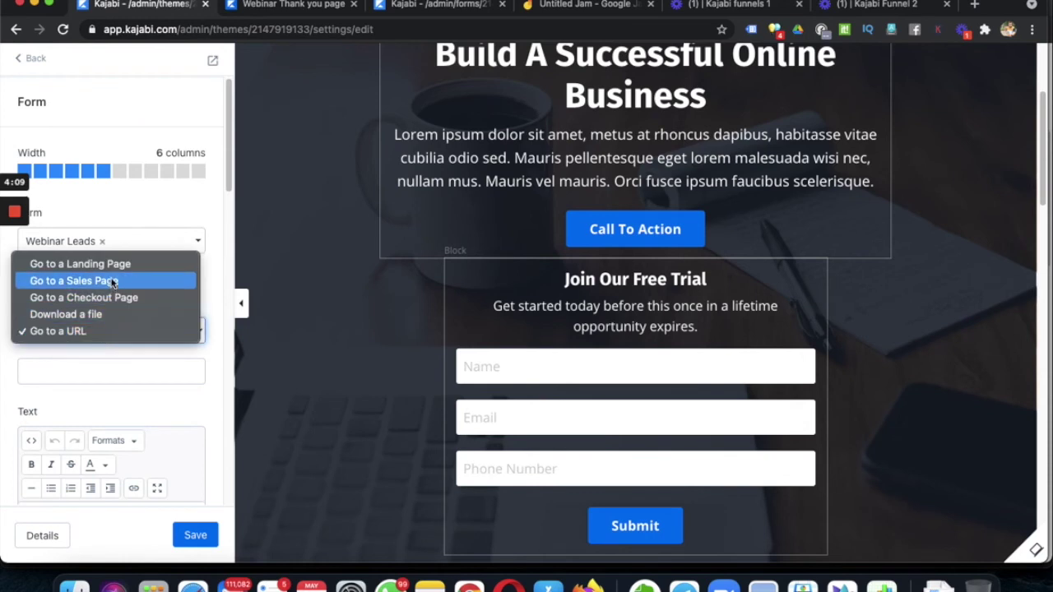
click(97, 331)
click(78, 373)
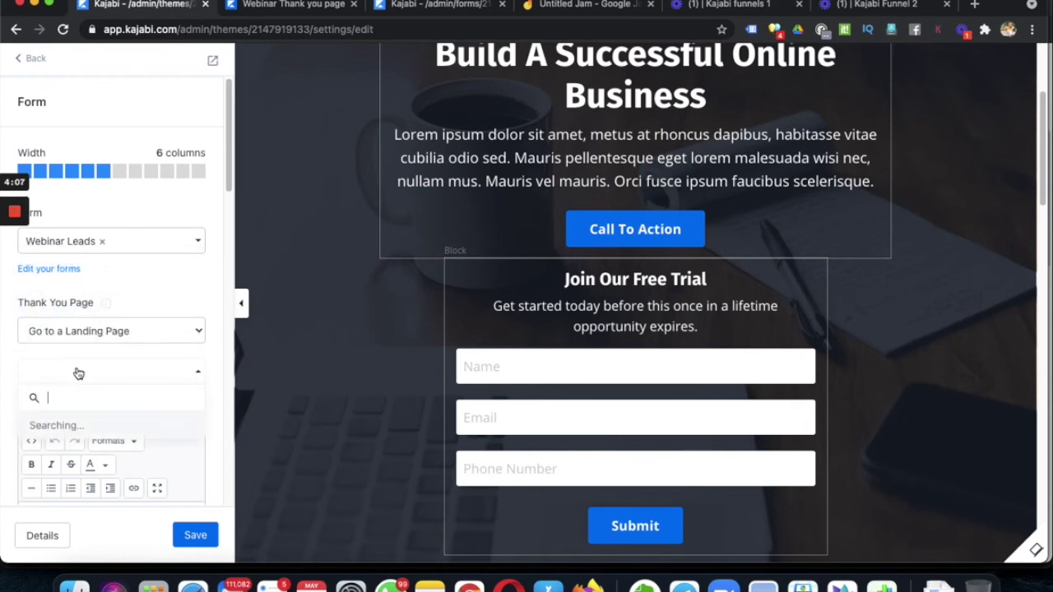
text(webinar)
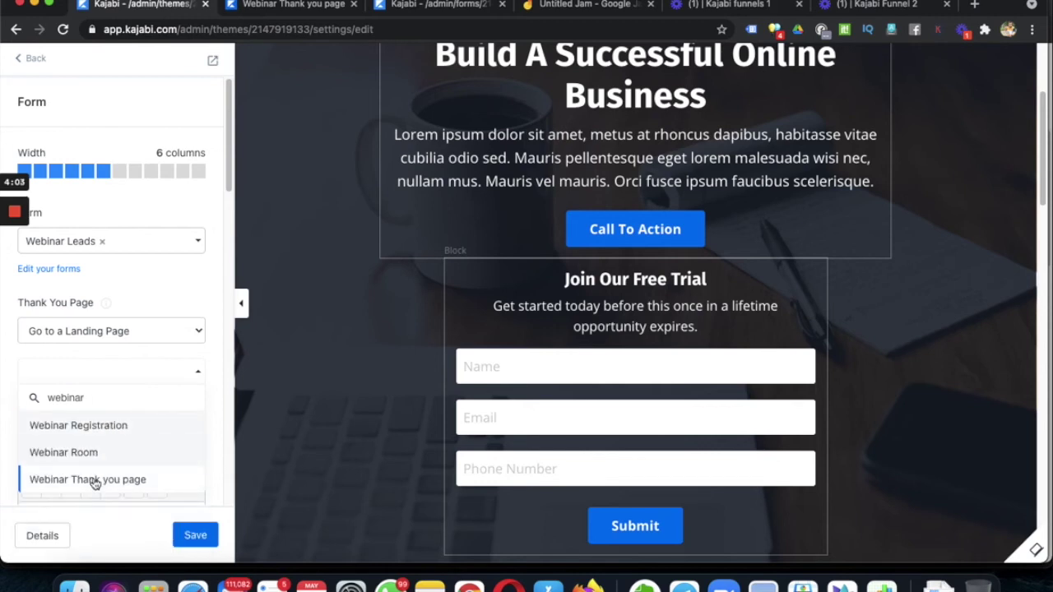
click(95, 483)
click(195, 533)
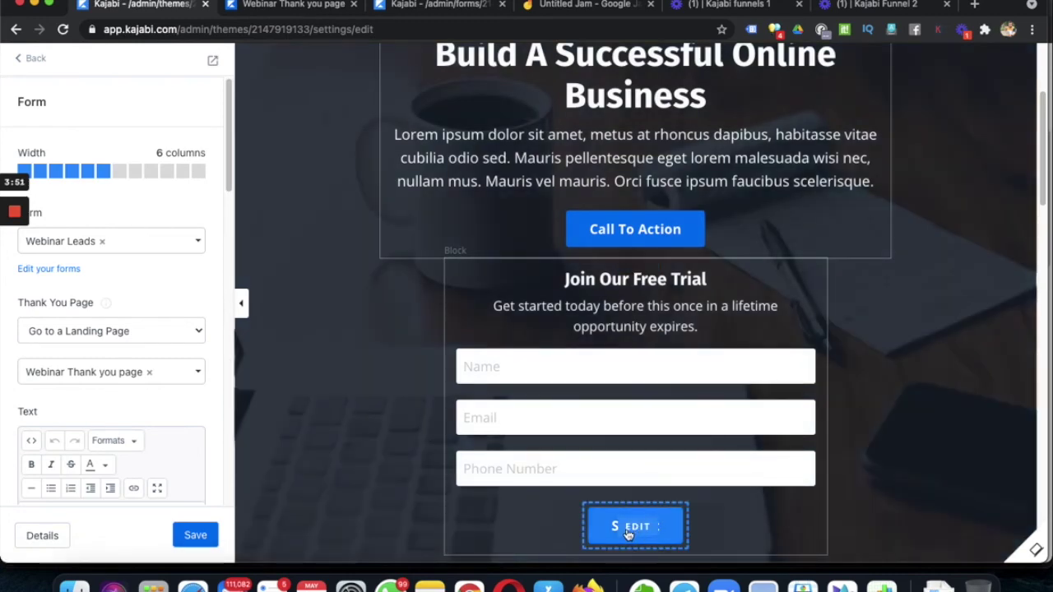
click(434, 6)
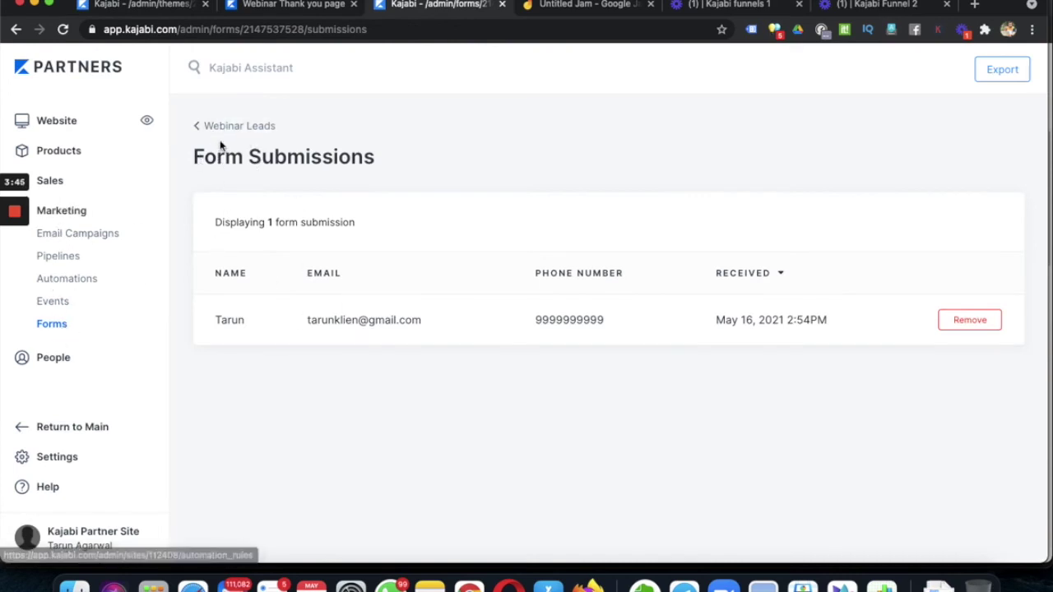
- Go back to the Webinar Leads form settings and start a new automation in its Automations section
click(359, 342)
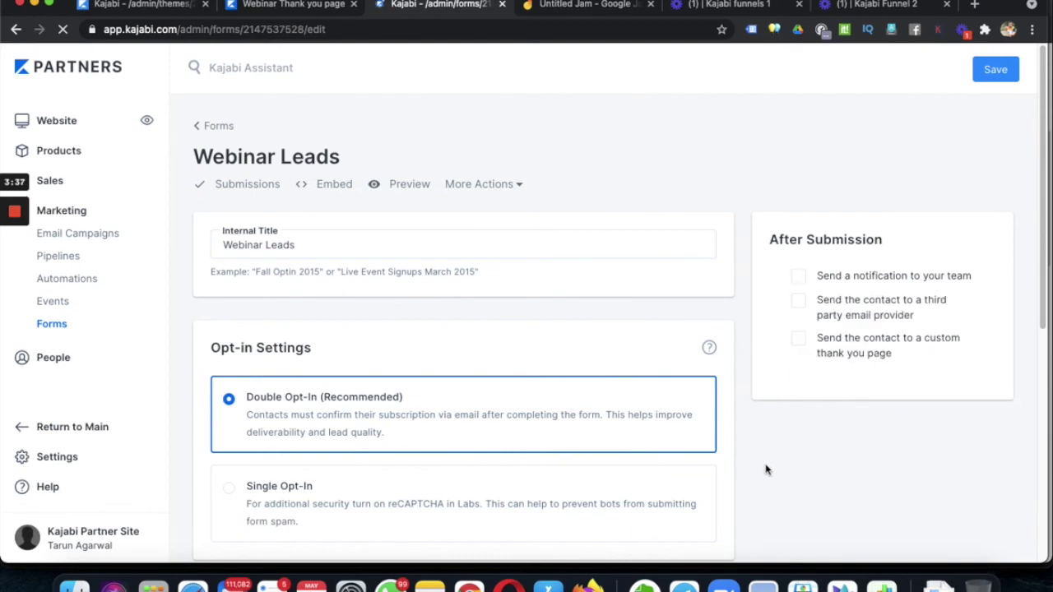
scroll(775, 467, down, 5)
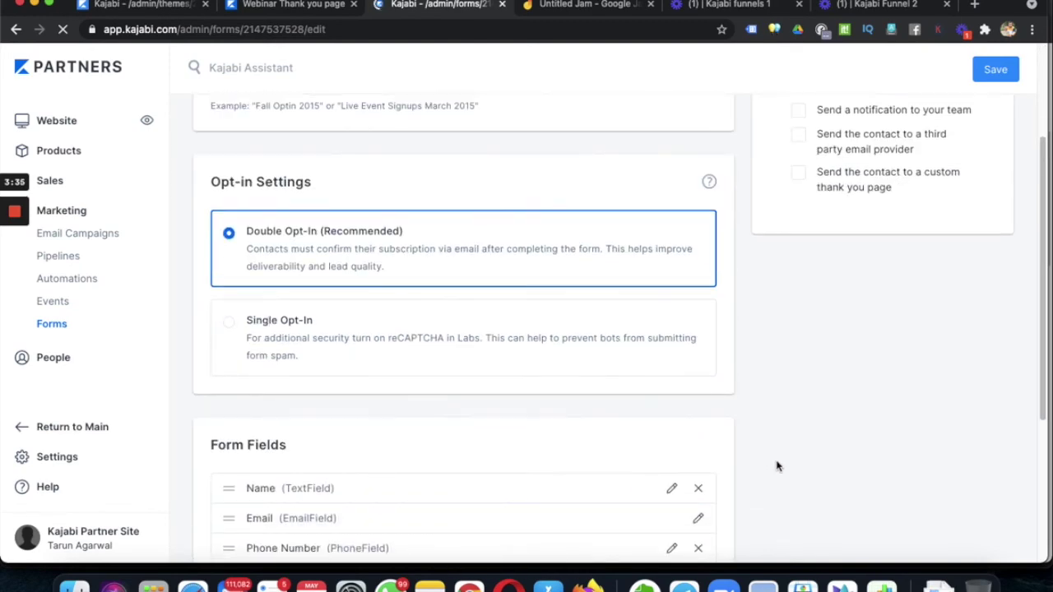
scroll(776, 461, up, 5)
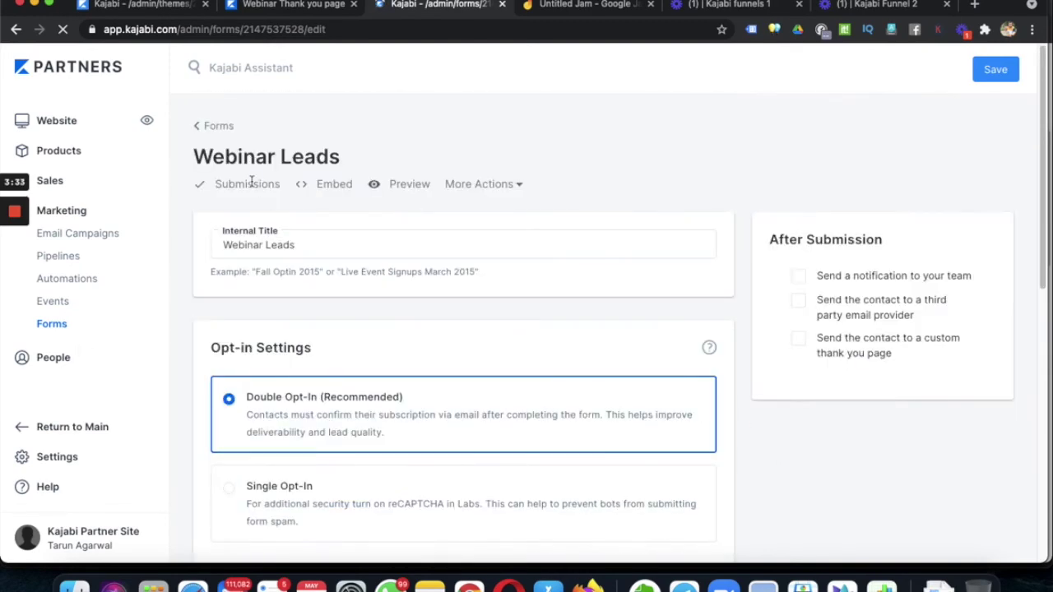
scroll(776, 383, down, 8)
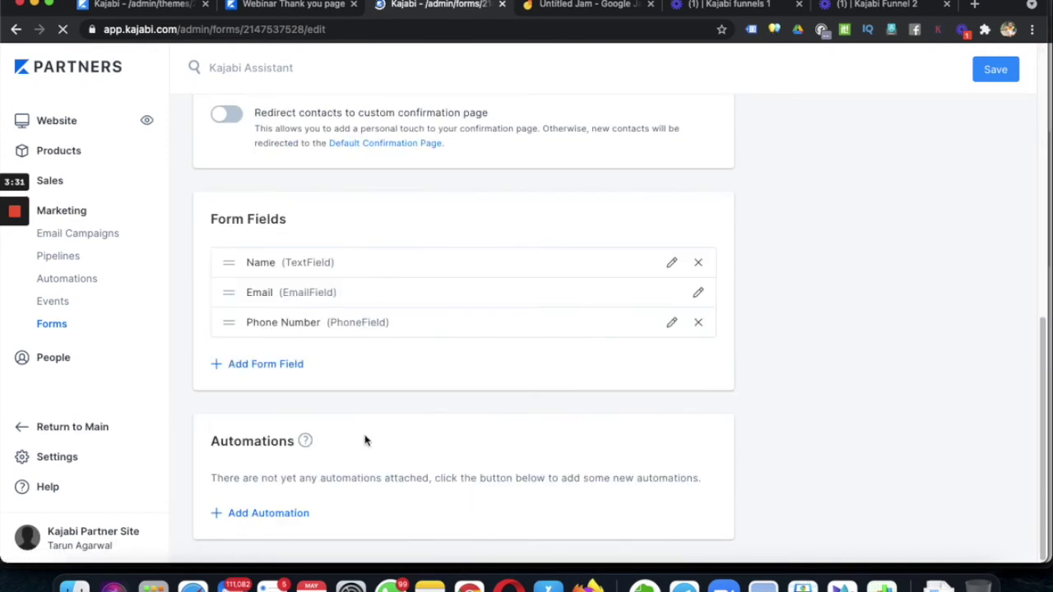
click(296, 512)
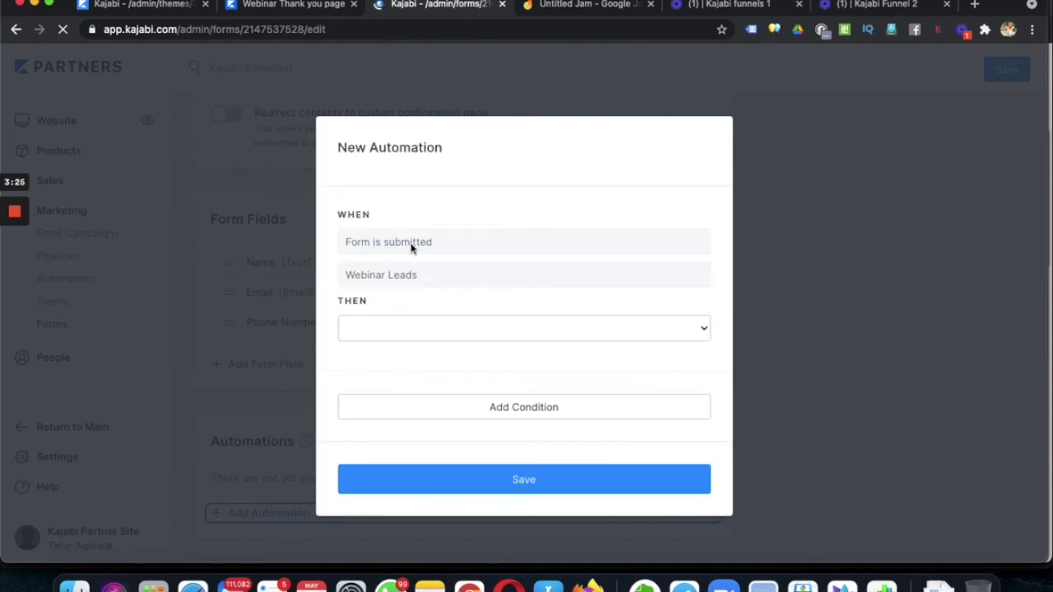
- Add a 'Register to an event' action for the Webinar event and save the automation
click(447, 332)
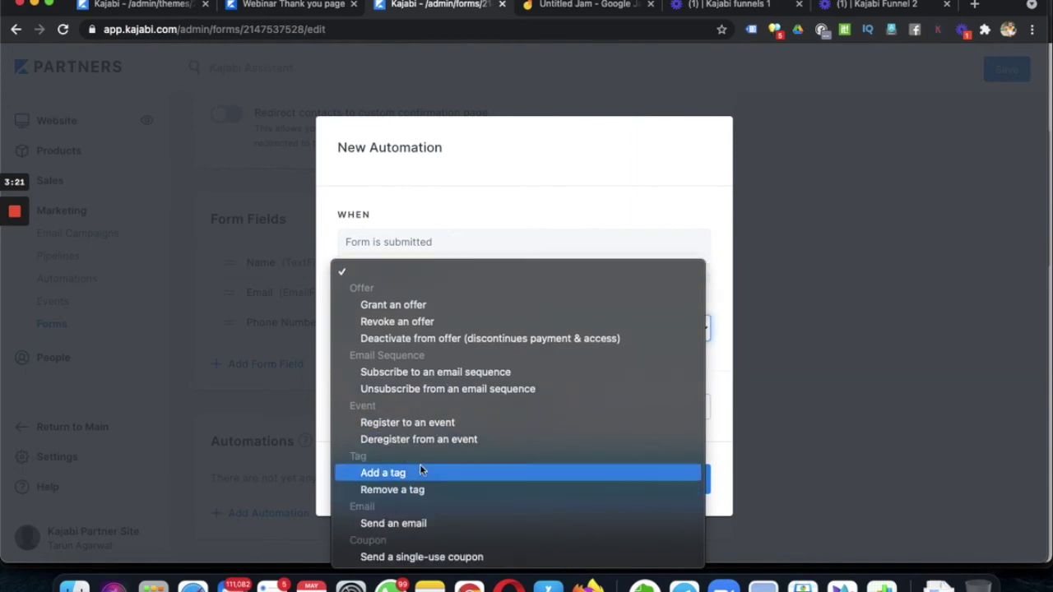
click(411, 423)
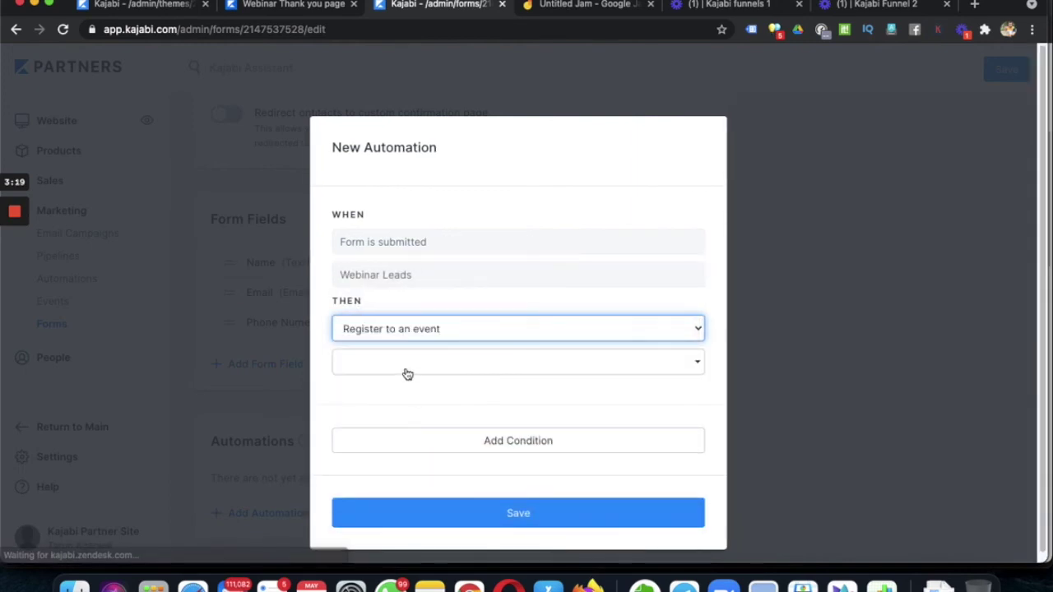
click(406, 371)
text(webinar)
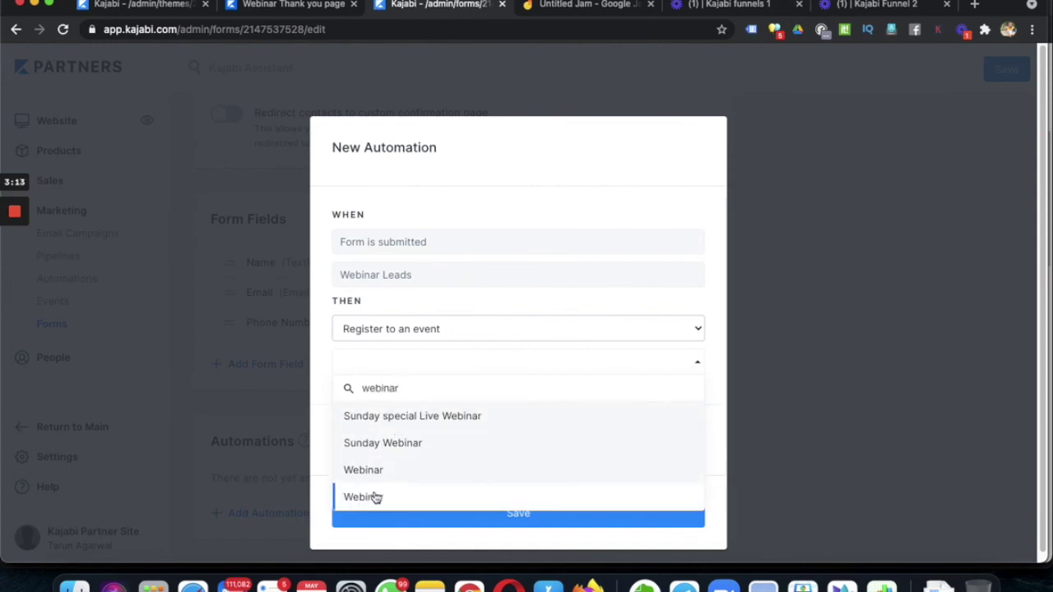
click(380, 496)
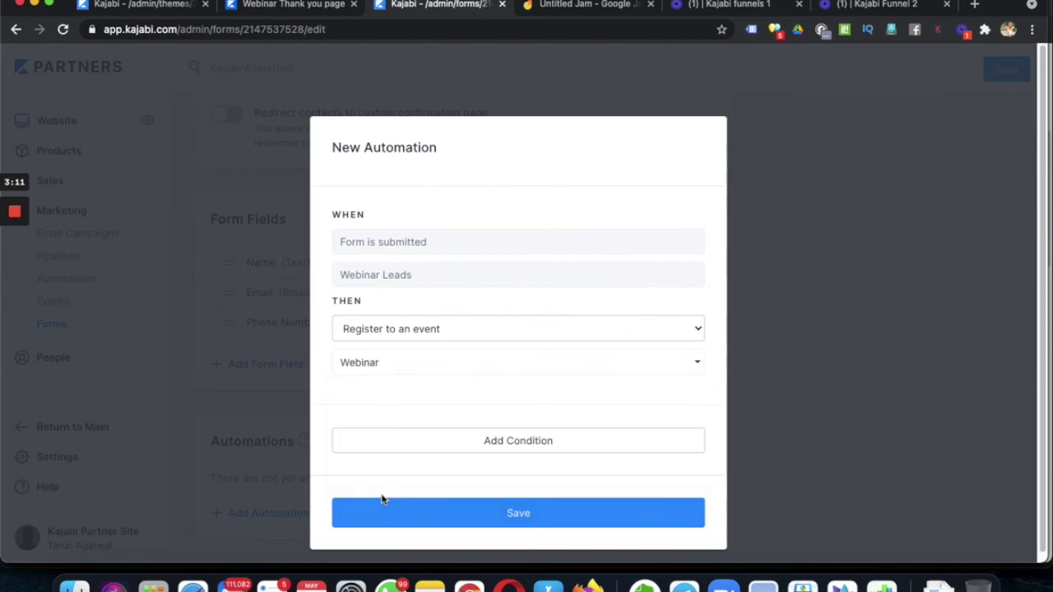
click(539, 523)
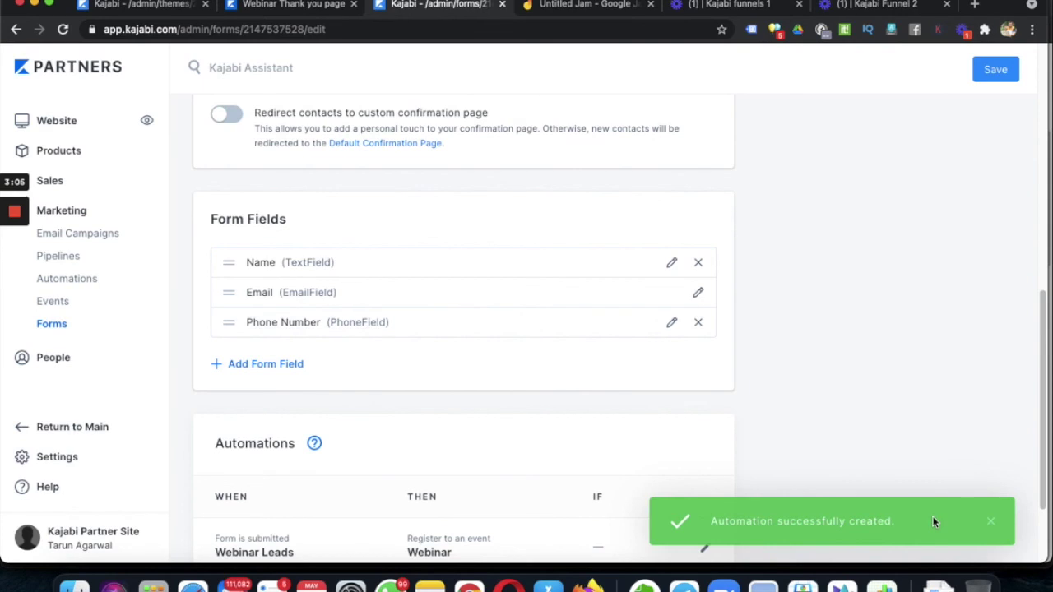
scroll(880, 411, down, 3)
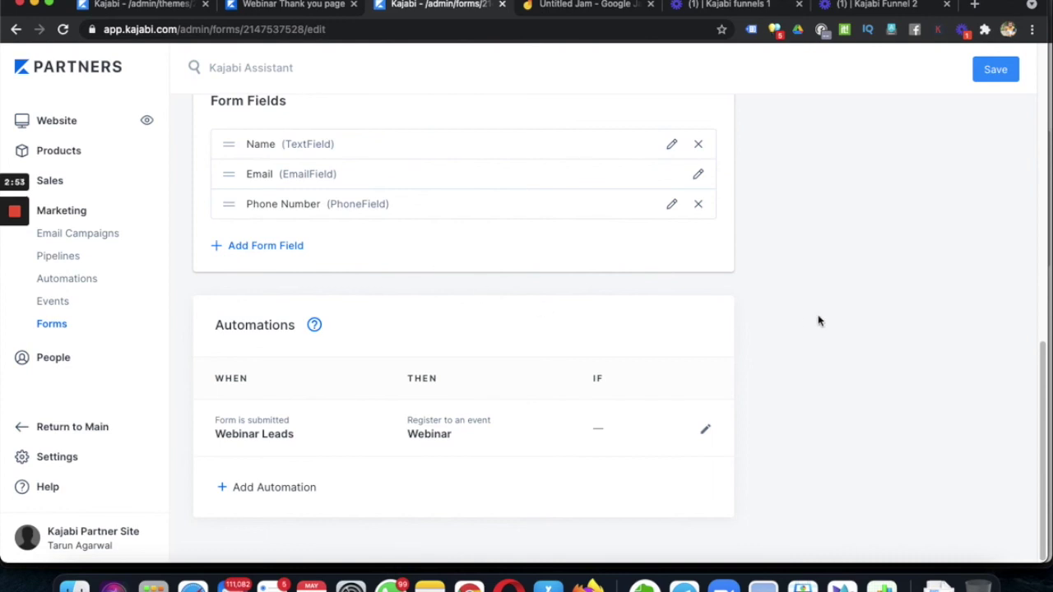
scroll(818, 321, up, 10)
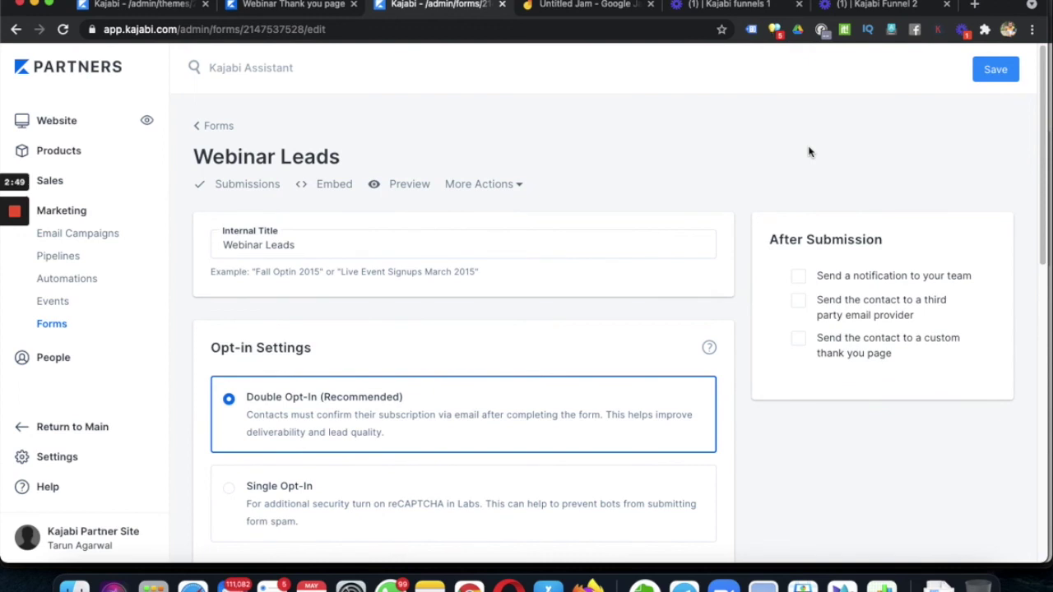
click(75, 259)
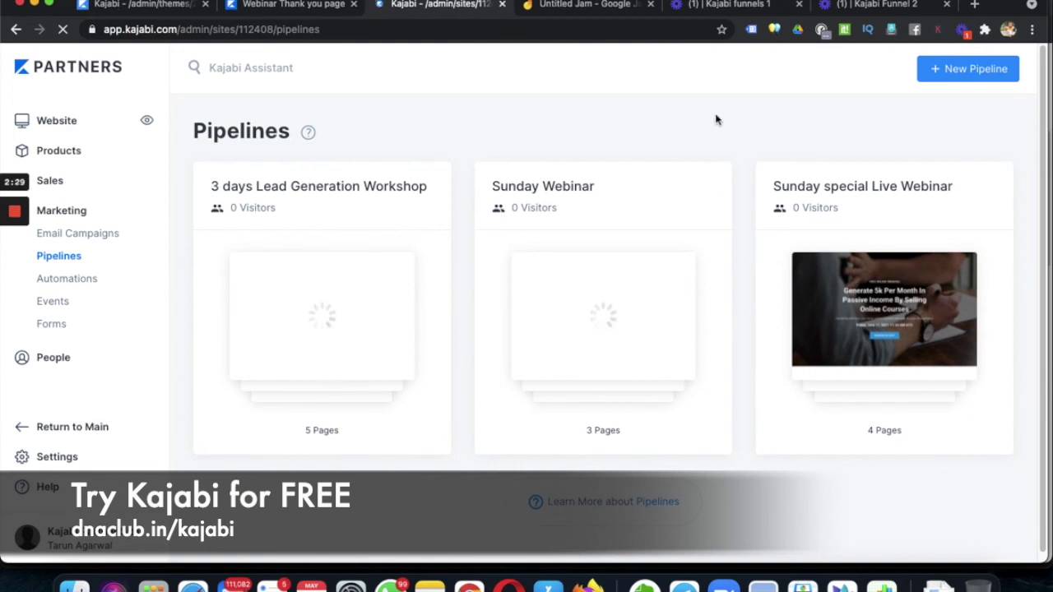
- Switch to the Untitled Jam board showing the funnel checklist
click(576, 7)
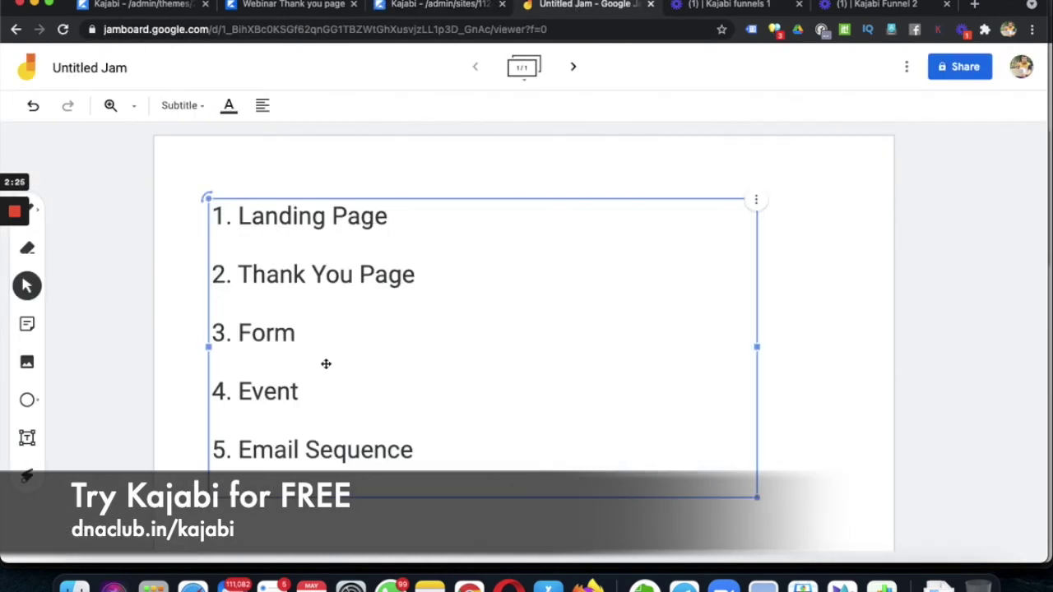
click(64, 469)
key(l)
mouse_move(226, 370)
mouse_down()
mouse_move(210, 479)
mouse_move(433, 507)
mouse_move(439, 400)
mouse_move(207, 359)
mouse_move(446, 423)
mouse_move(414, 486)
mouse_move(239, 347)
mouse_move(432, 485)
mouse_move(434, 501)
mouse_move(448, 485)
mouse_up()
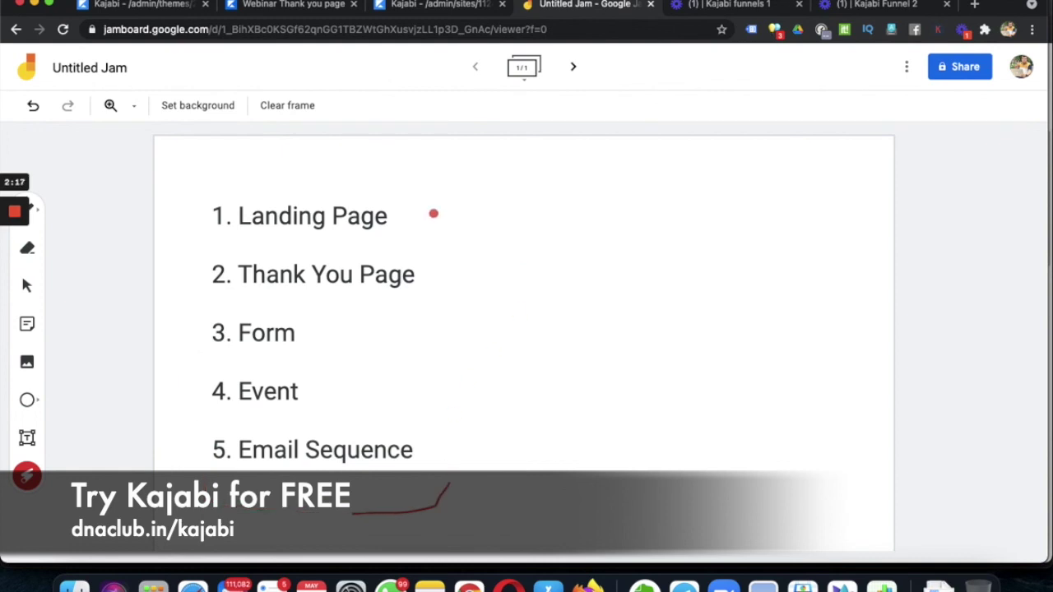
drag(186, 190, 175, 483)
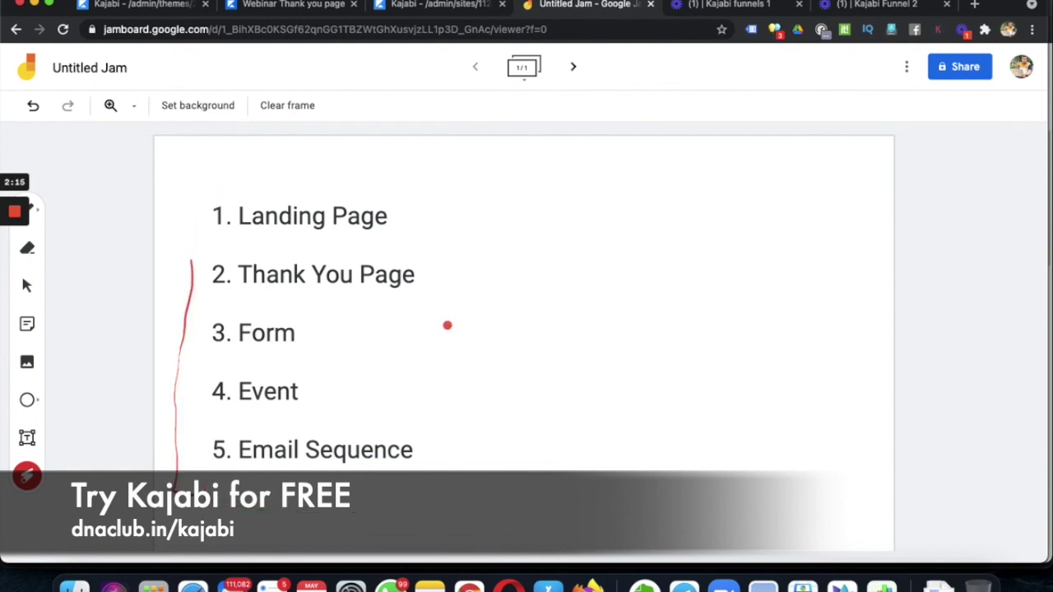
- Add a text box reading dnaclub.in/kajabi beside the Form item of the list
click(27, 438)
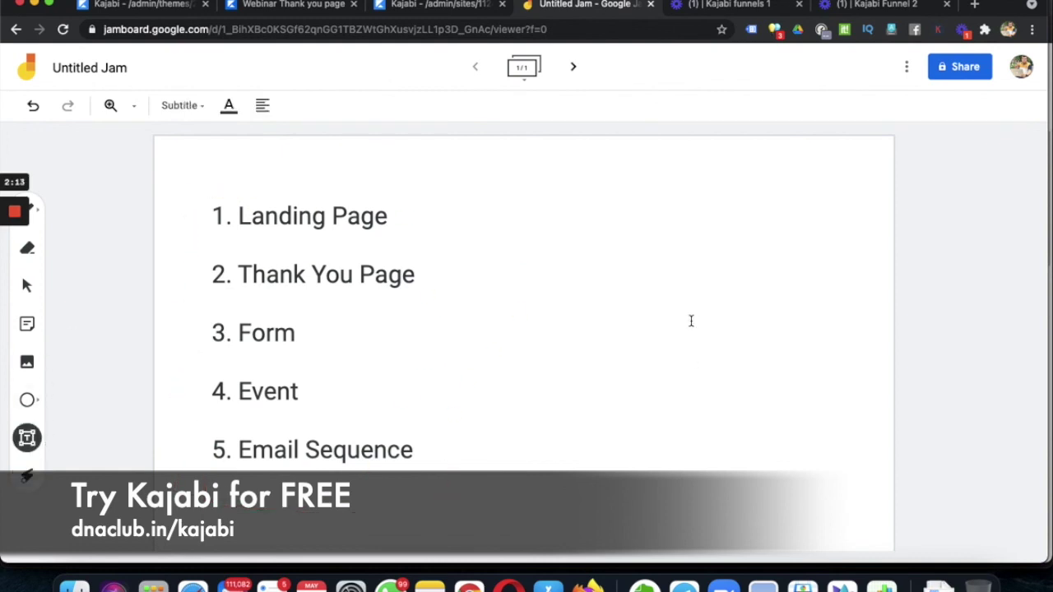
click(560, 313)
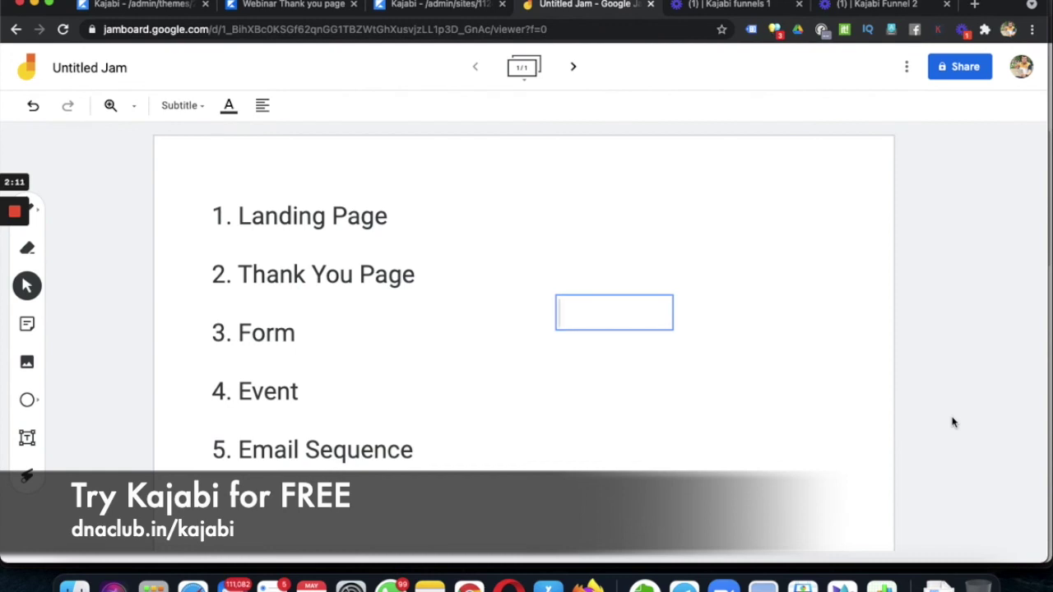
text(dnacl)
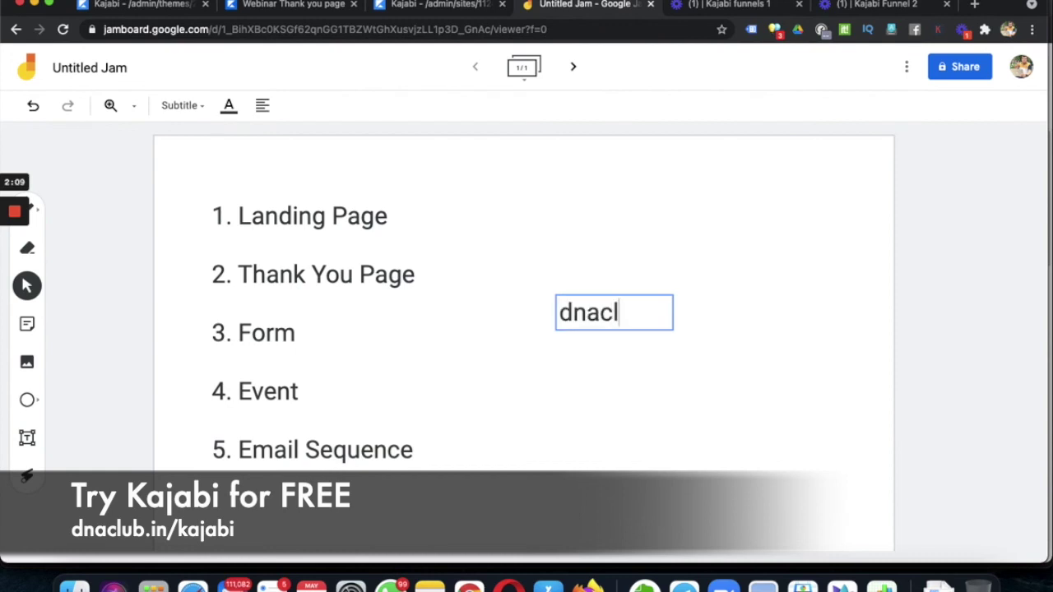
text(ub.in/)
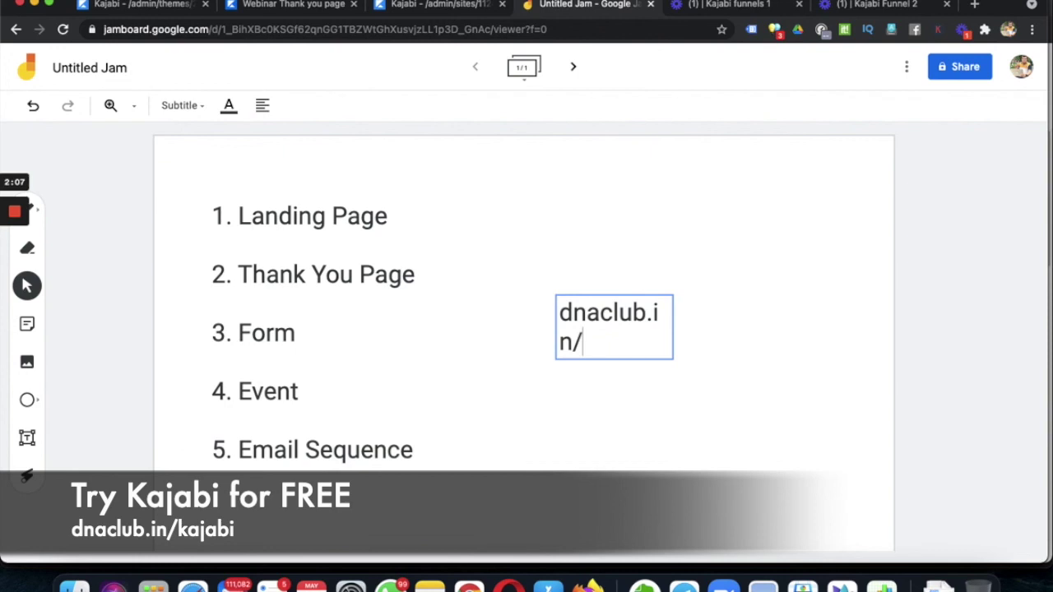
text(kajabi)
click(645, 327)
- Widen the URL text box so it fits on one line, then nudge it right
click(646, 328)
drag(748, 333, 765, 313)
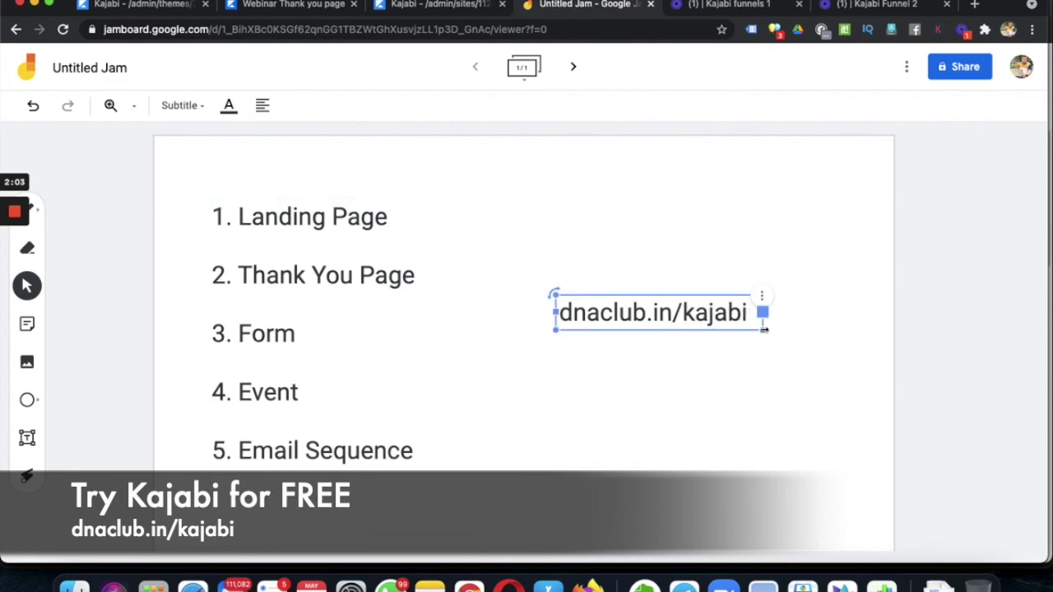
click(705, 337)
drag(692, 317, 733, 318)
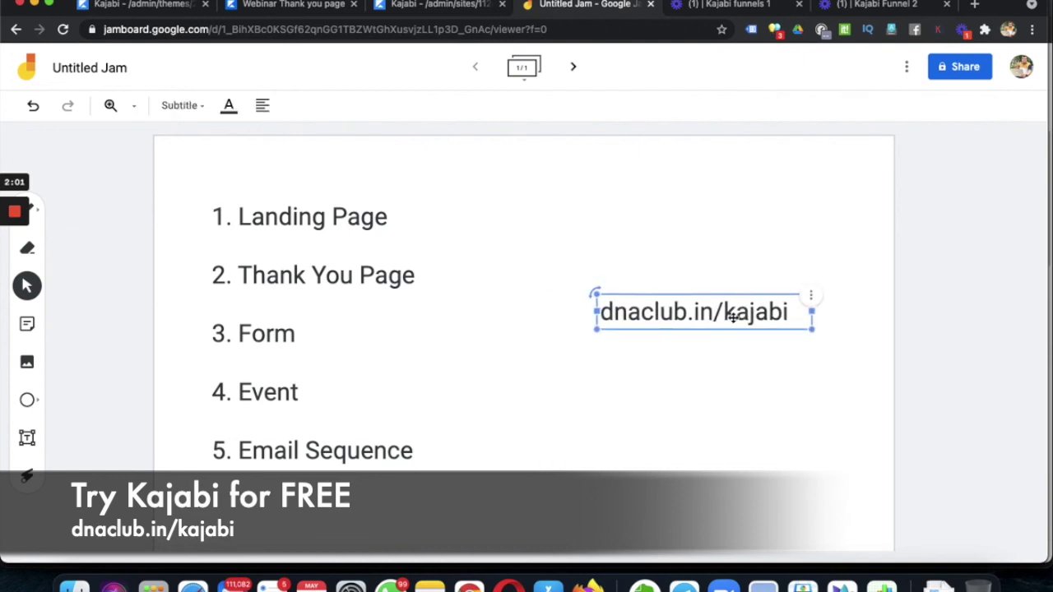
click(927, 339)
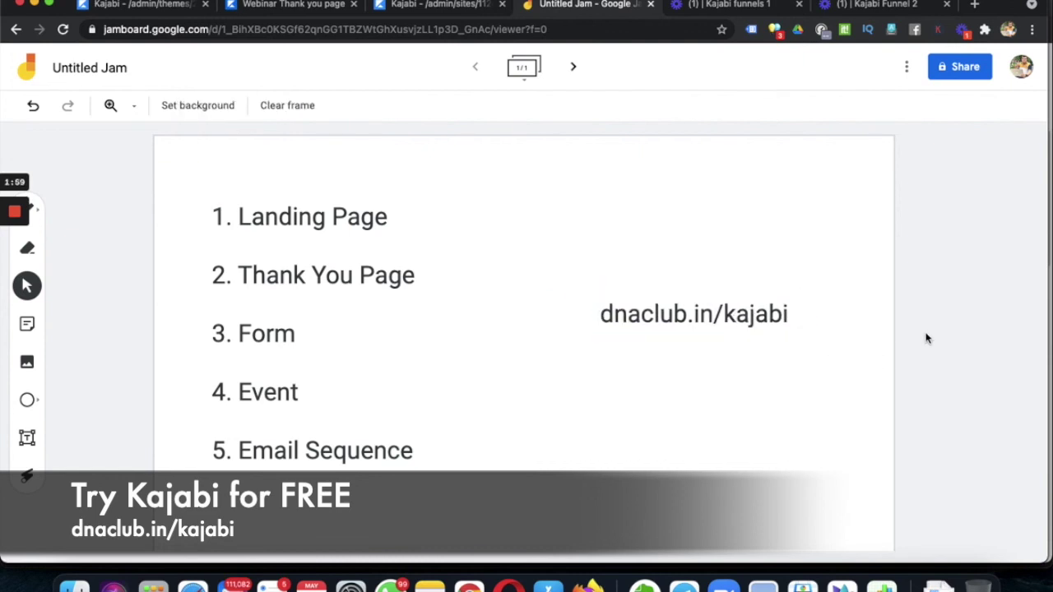